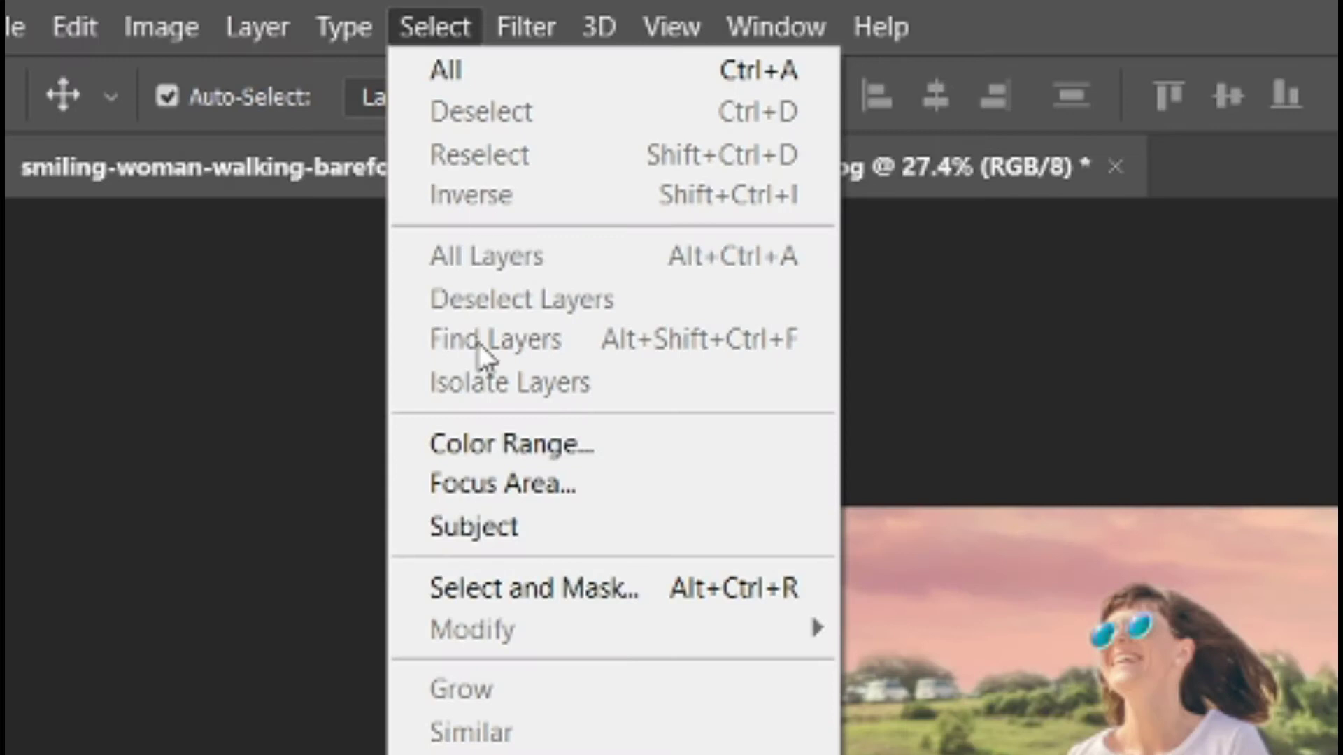
Enter Select and Mask and add the woman's legs and denim shorts to the selection with the Quick Selection tool
left_click(498, 589)
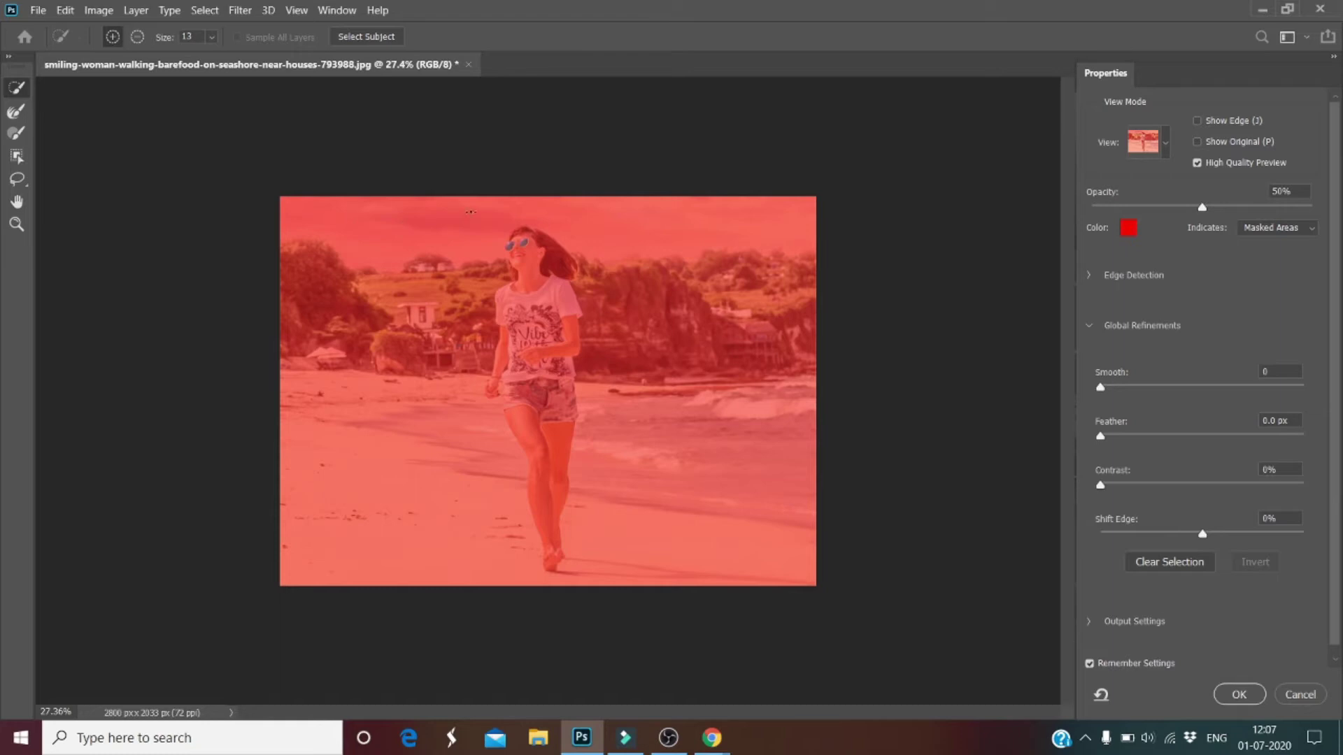
key("ctrl+0")
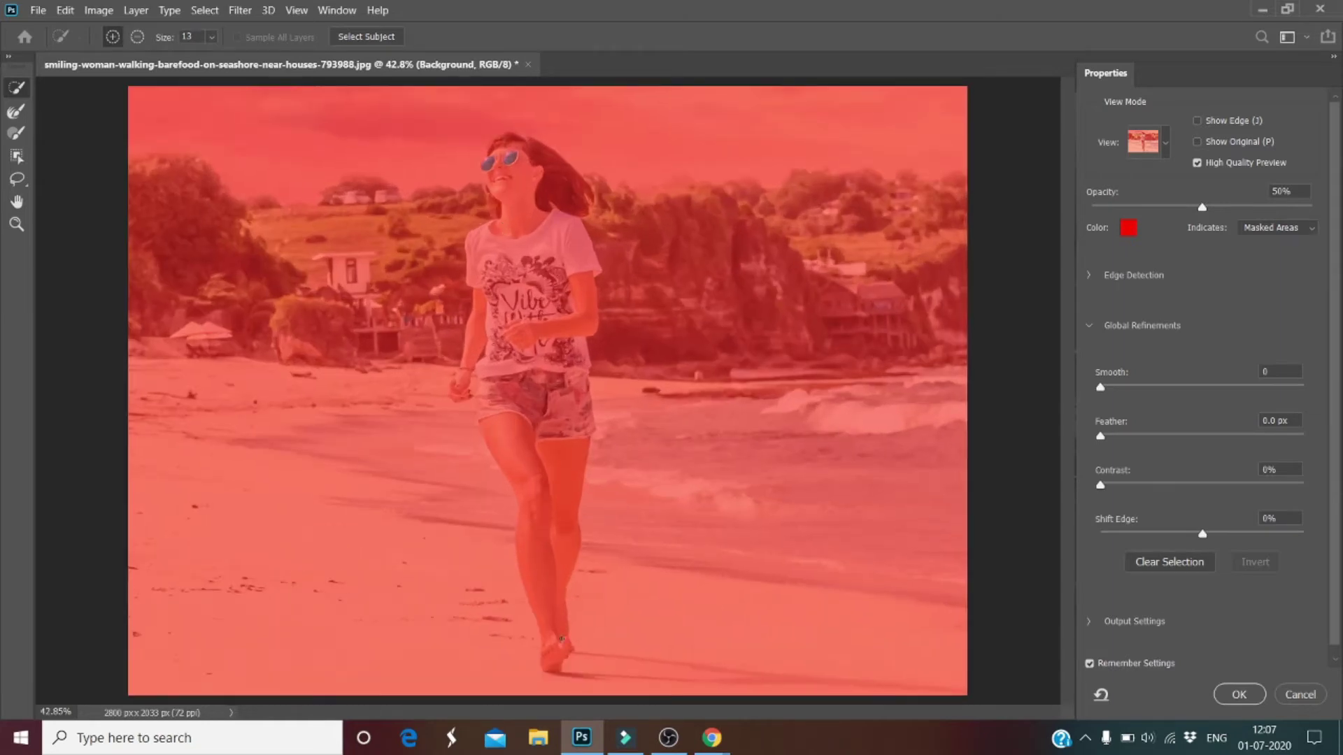
mouse_move(557, 656)
left_mouse_down()
mouse_move(561, 620)
mouse_move(548, 601)
mouse_move(555, 635)
mouse_move(542, 523)
left_mouse_up()
mouse_move(536, 453)
left_mouse_down()
mouse_move(536, 385)
mouse_move(551, 425)
left_mouse_up()
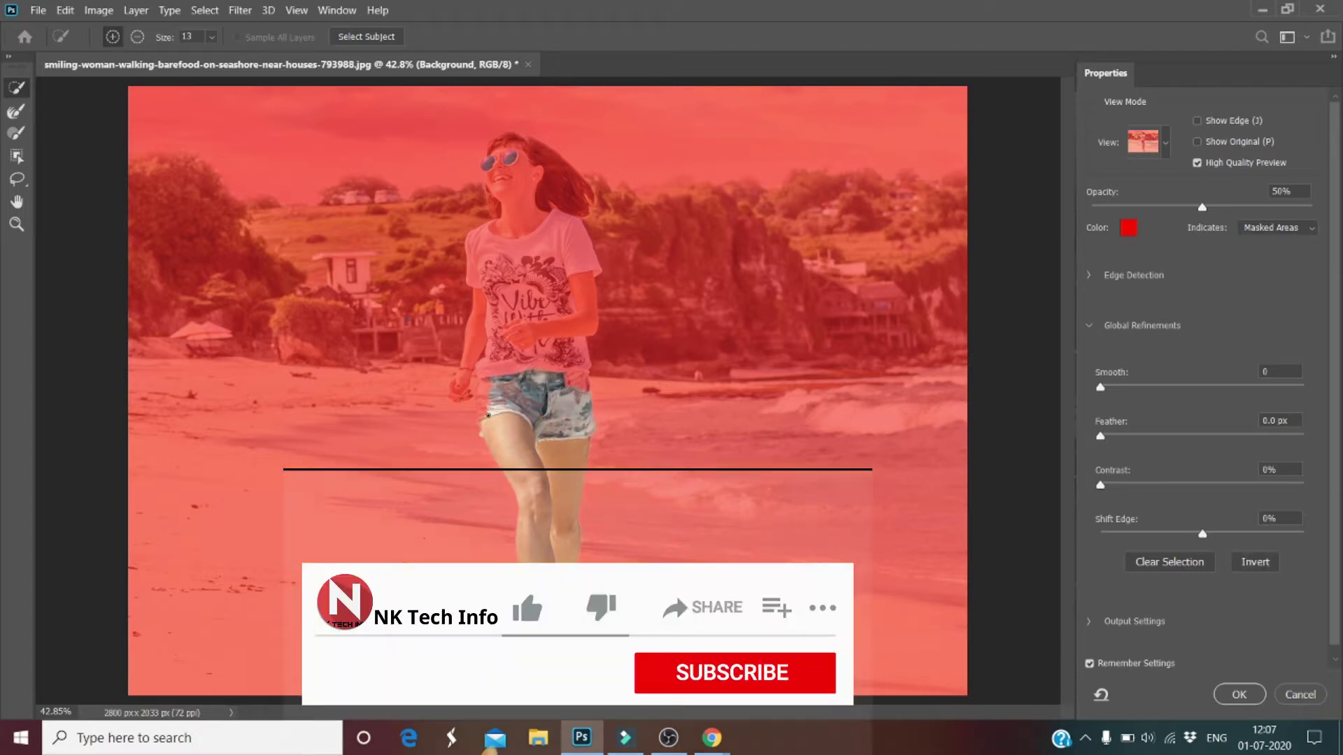
mouse_move(483, 419)
left_mouse_down()
mouse_move(480, 404)
mouse_move(478, 421)
left_mouse_up()
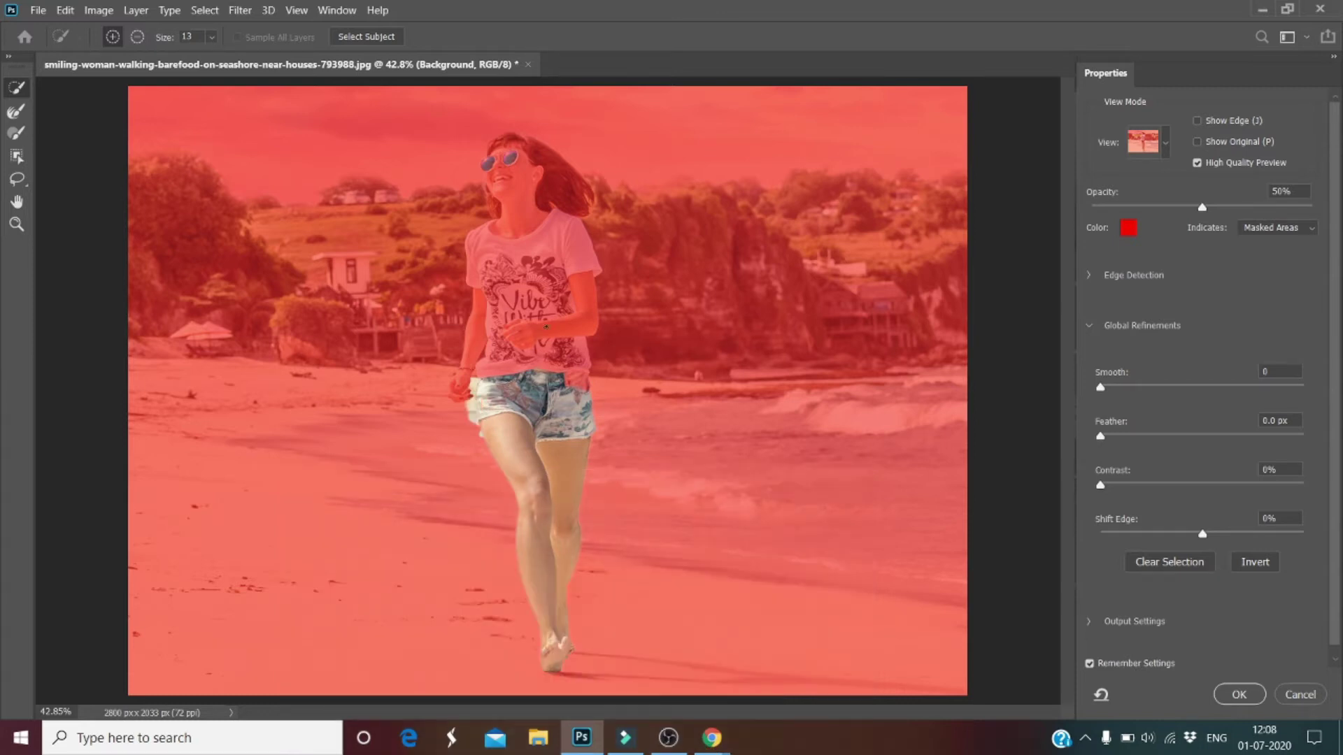
Add the woman's T-shirt, arms, face and hair to the selection
left_click_drag(532, 340, 529, 266)
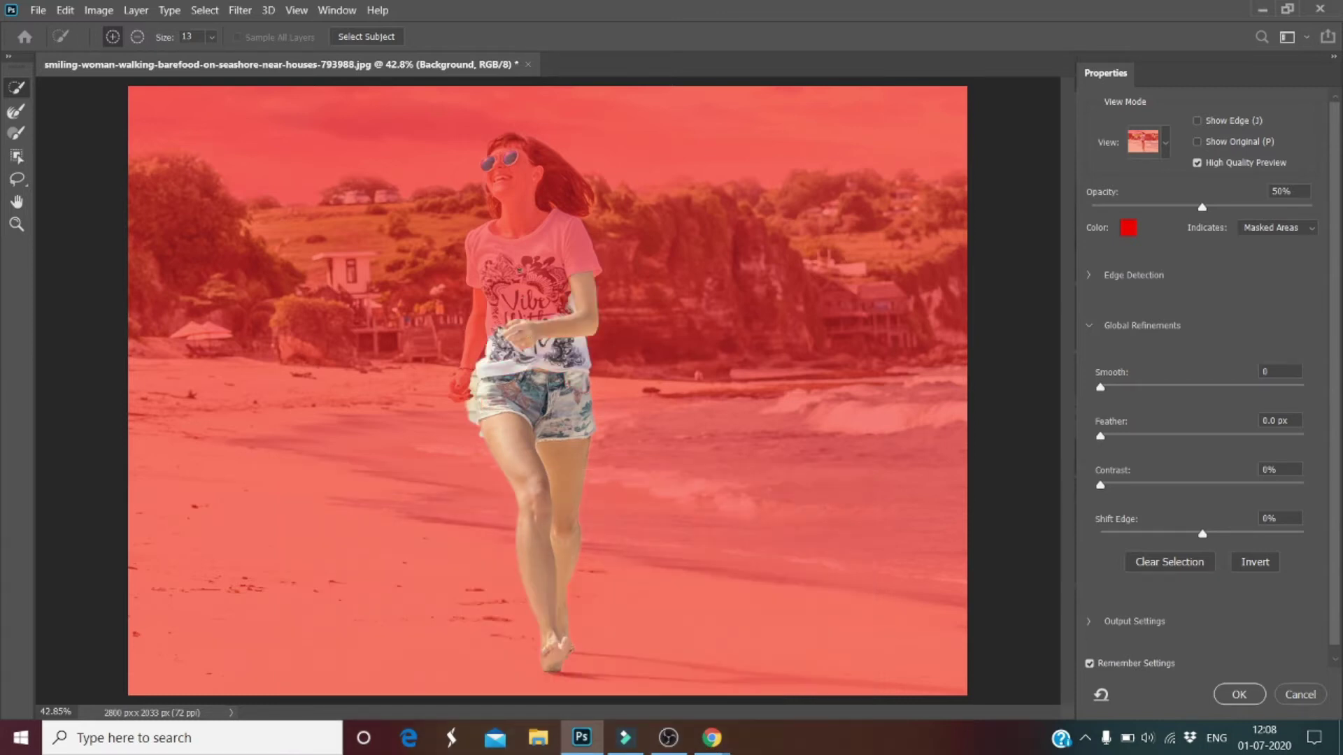
left_click_drag(550, 316, 499, 322)
mouse_move(541, 274)
left_mouse_down()
mouse_move(508, 274)
mouse_move(510, 232)
mouse_move(496, 247)
mouse_move(510, 223)
left_mouse_up()
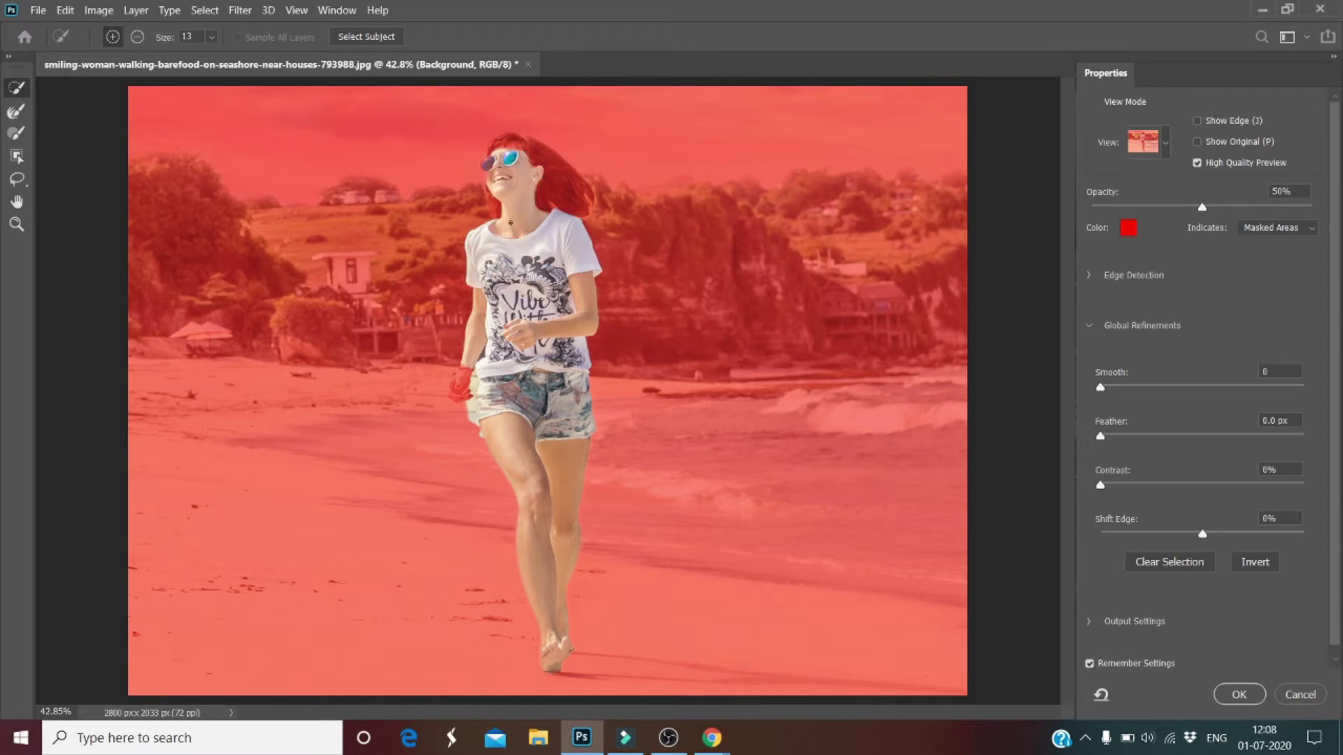
left_click(537, 155)
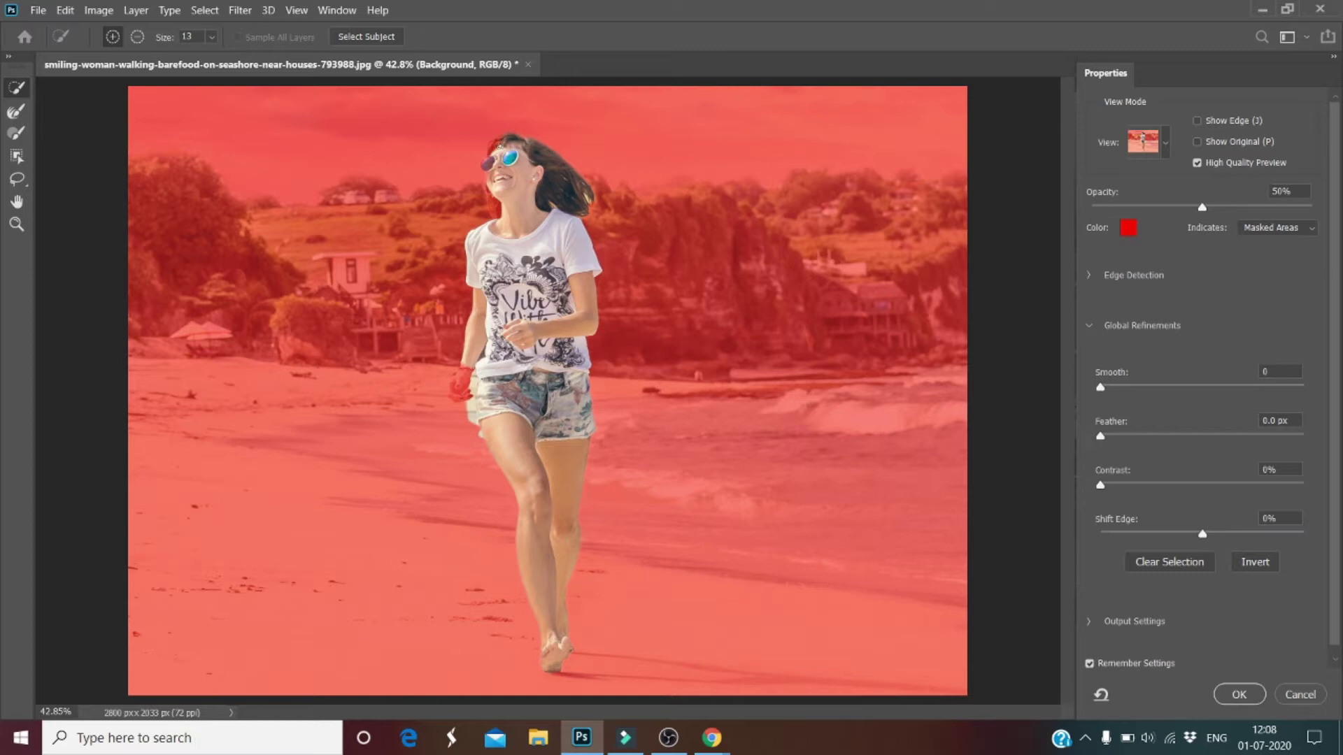
Add the left sunglasses lens and the hair strands beneath the chin to the selection
left_click(491, 154)
scroll(488, 162, "up", 10)
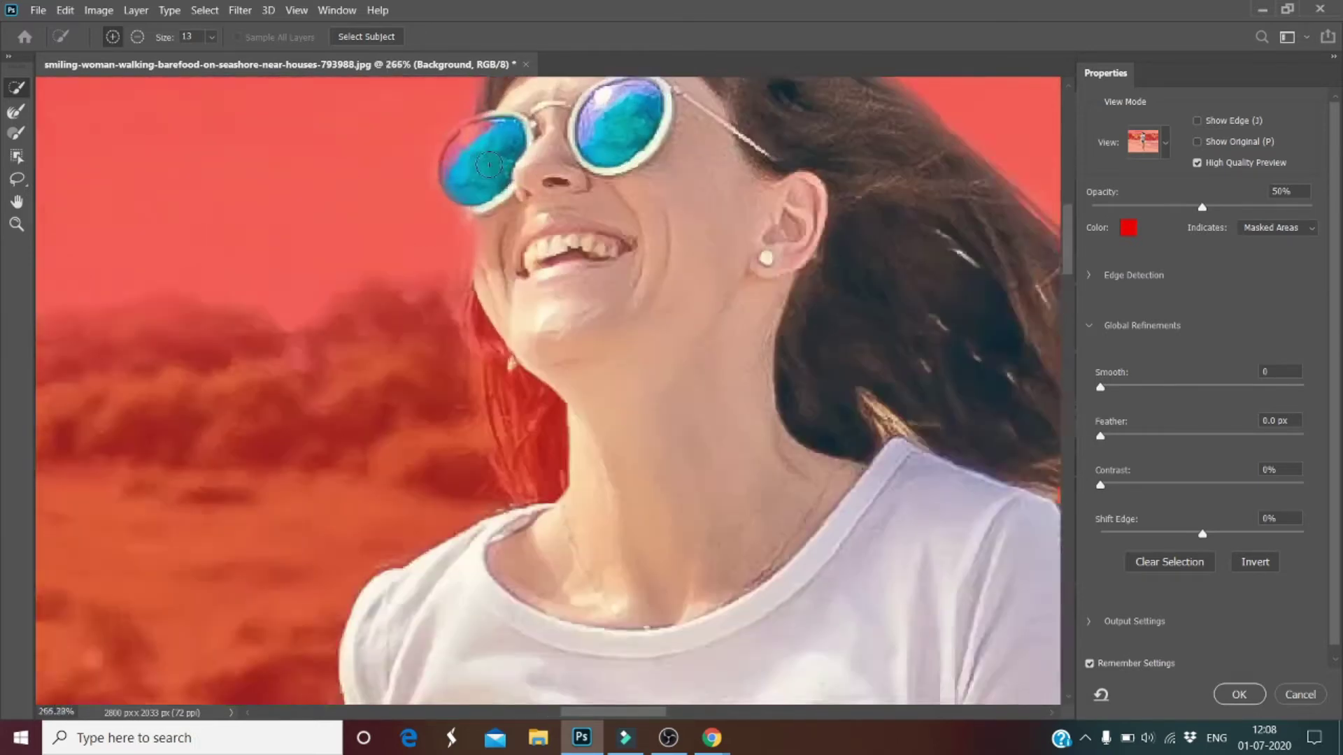
left_click(465, 135)
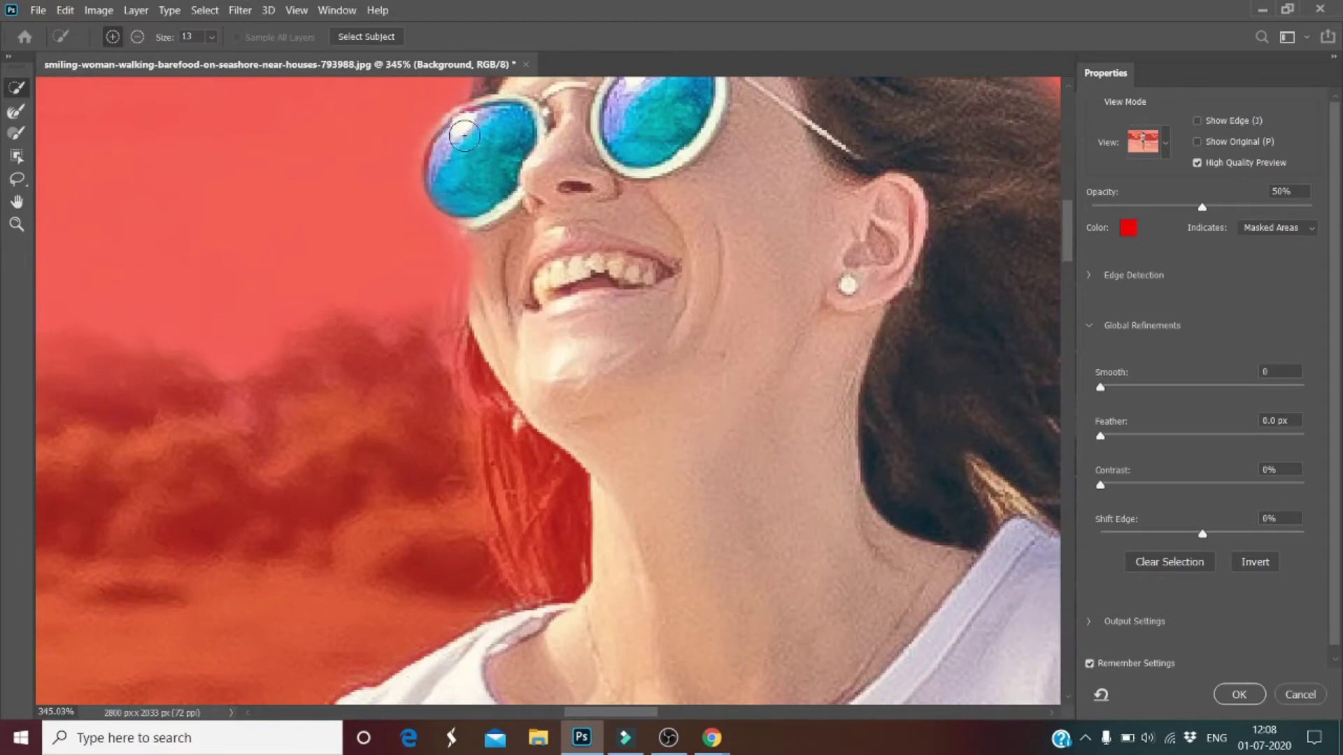
left_click(475, 124)
left_click(485, 384)
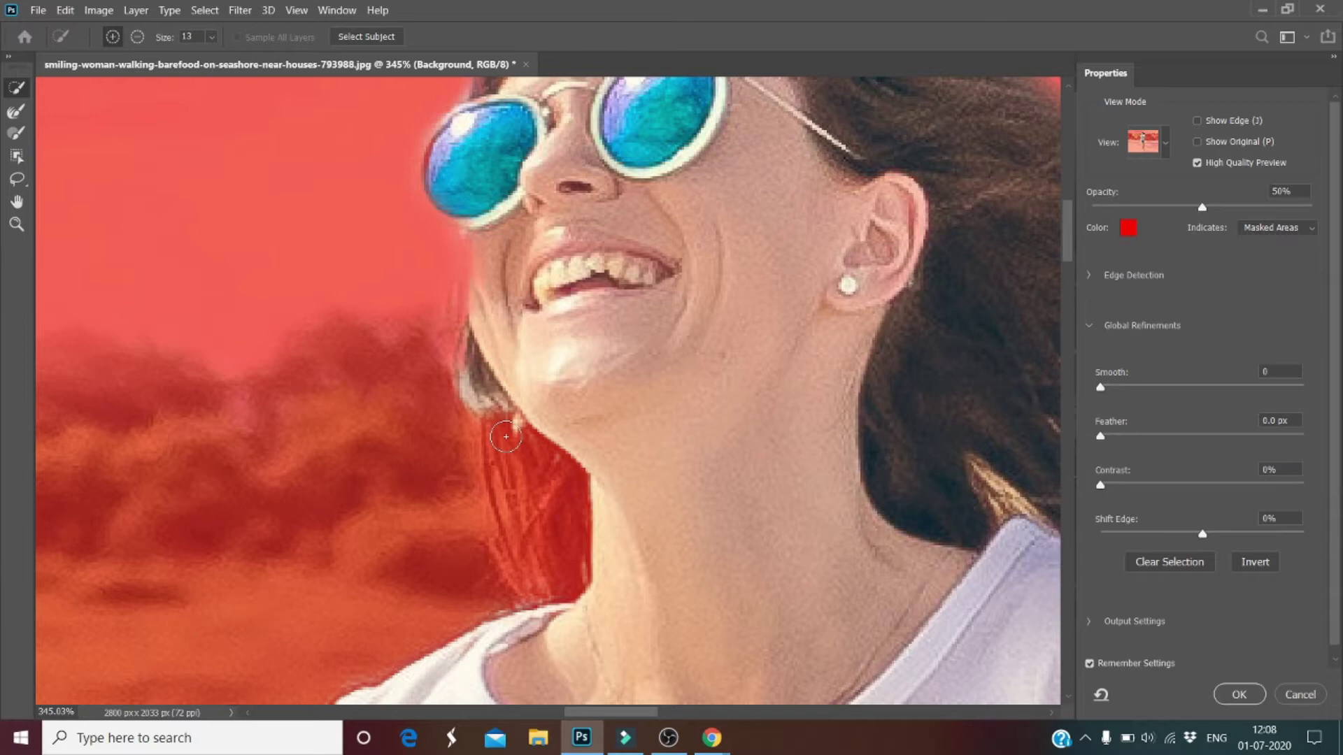
left_click(505, 437)
scroll(533, 493, "down", 6)
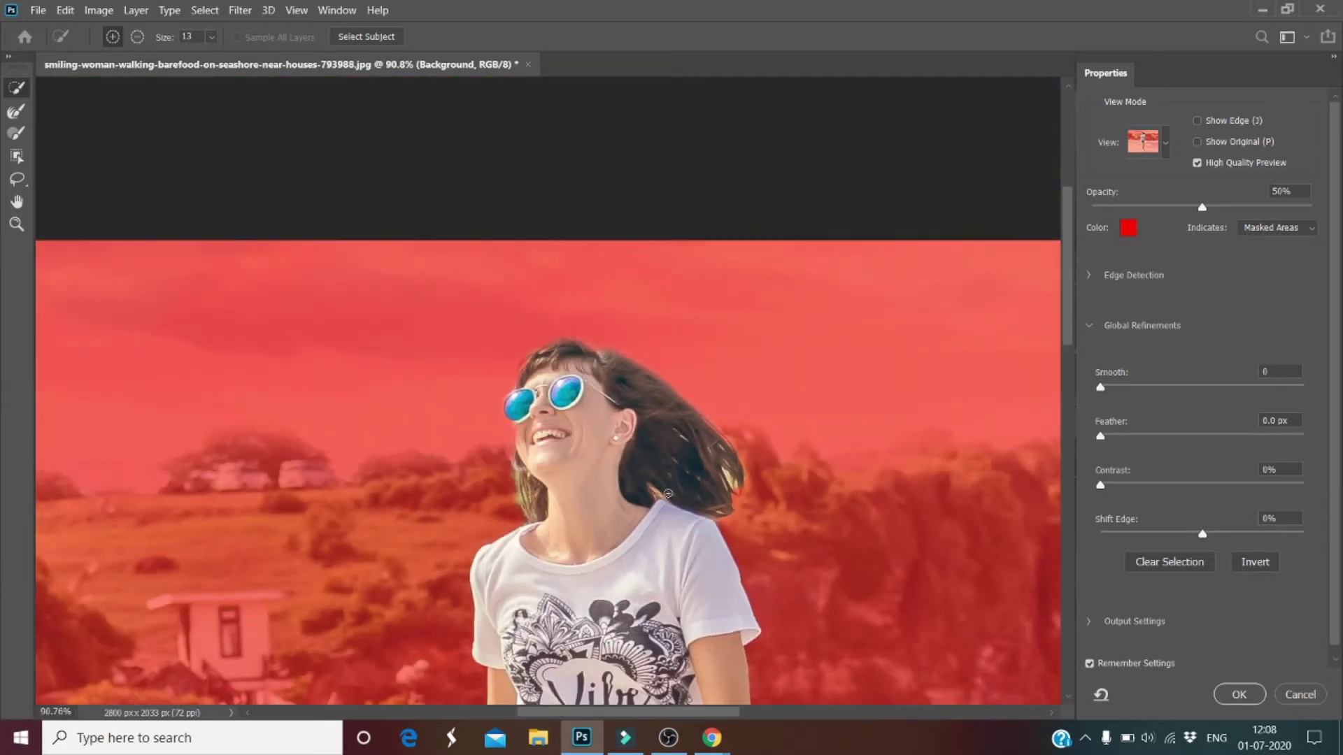
Add the woman's lowered hand, including the bracelet and fingers, to the selection
scroll(610, 570, "down", 5)
scroll(475, 377, "up", 5)
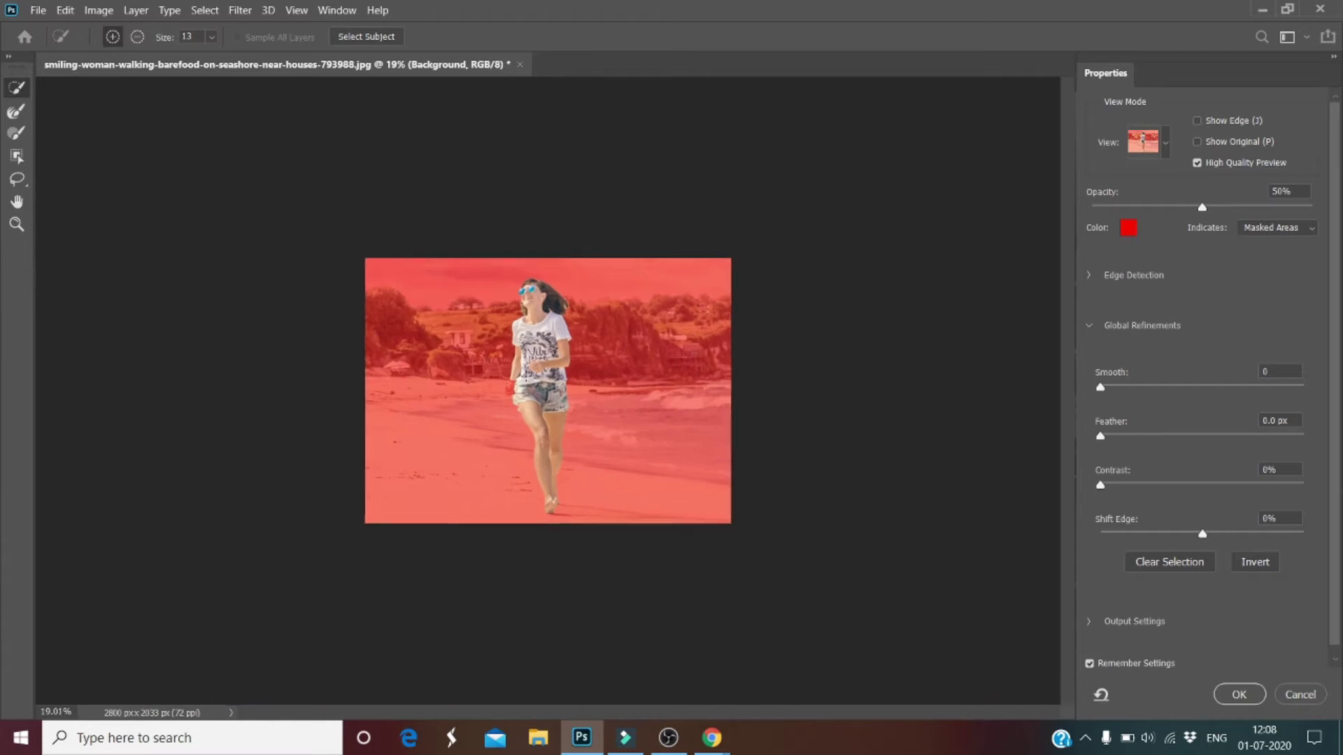
scroll(475, 377, "up", 2)
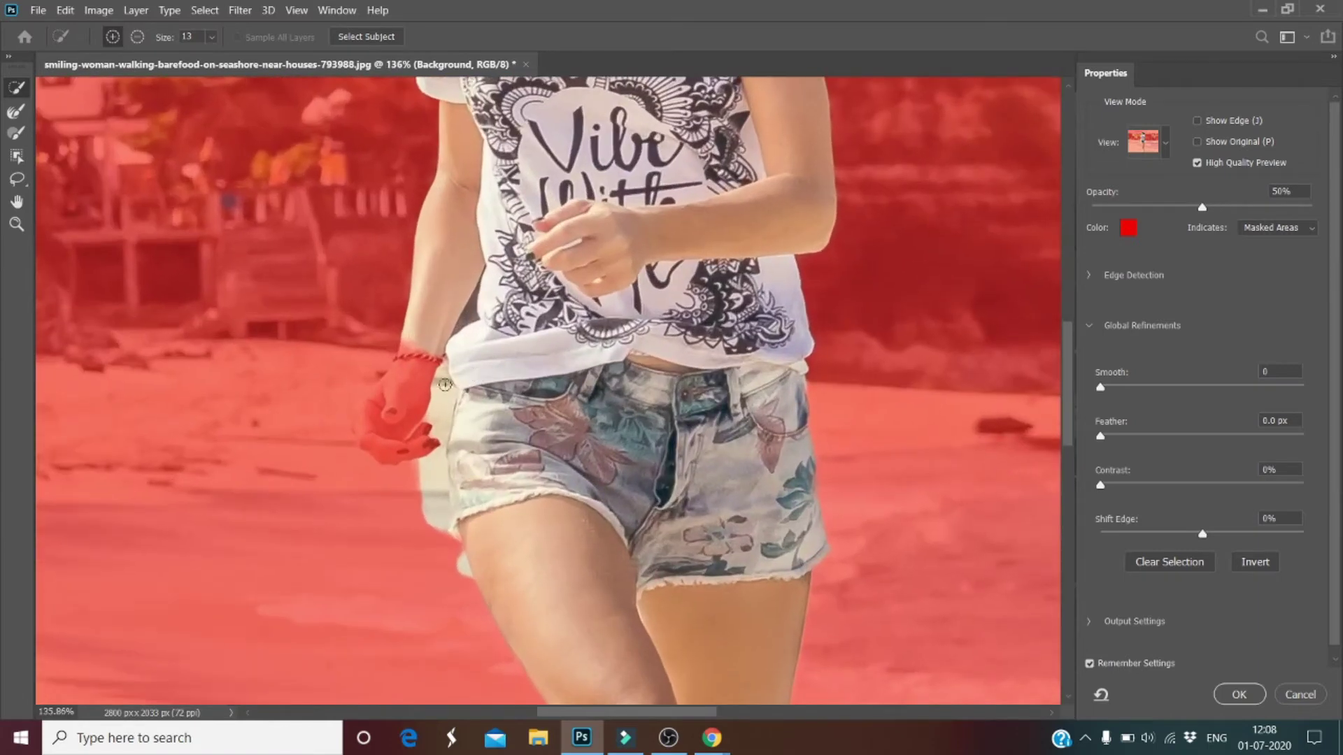
left_click(400, 399)
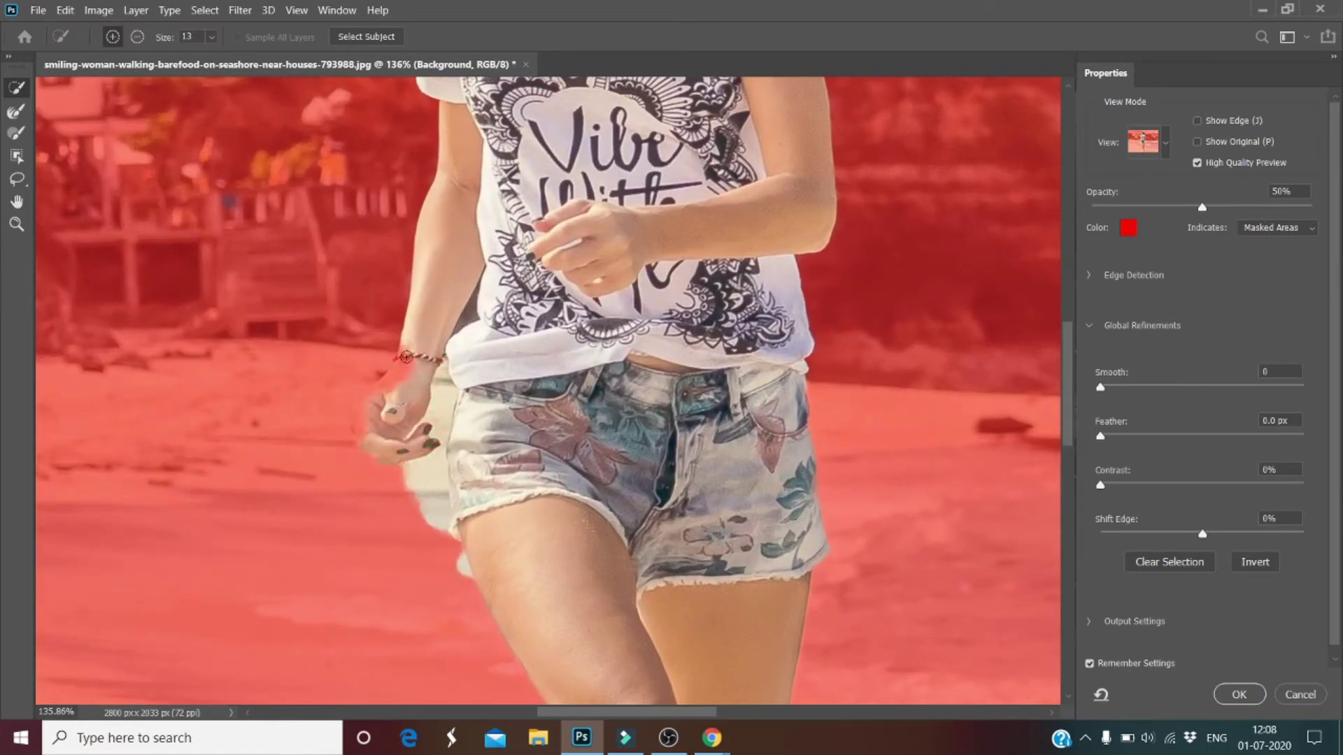
left_click_drag(406, 371, 388, 393)
left_click(390, 392)
left_click(364, 416)
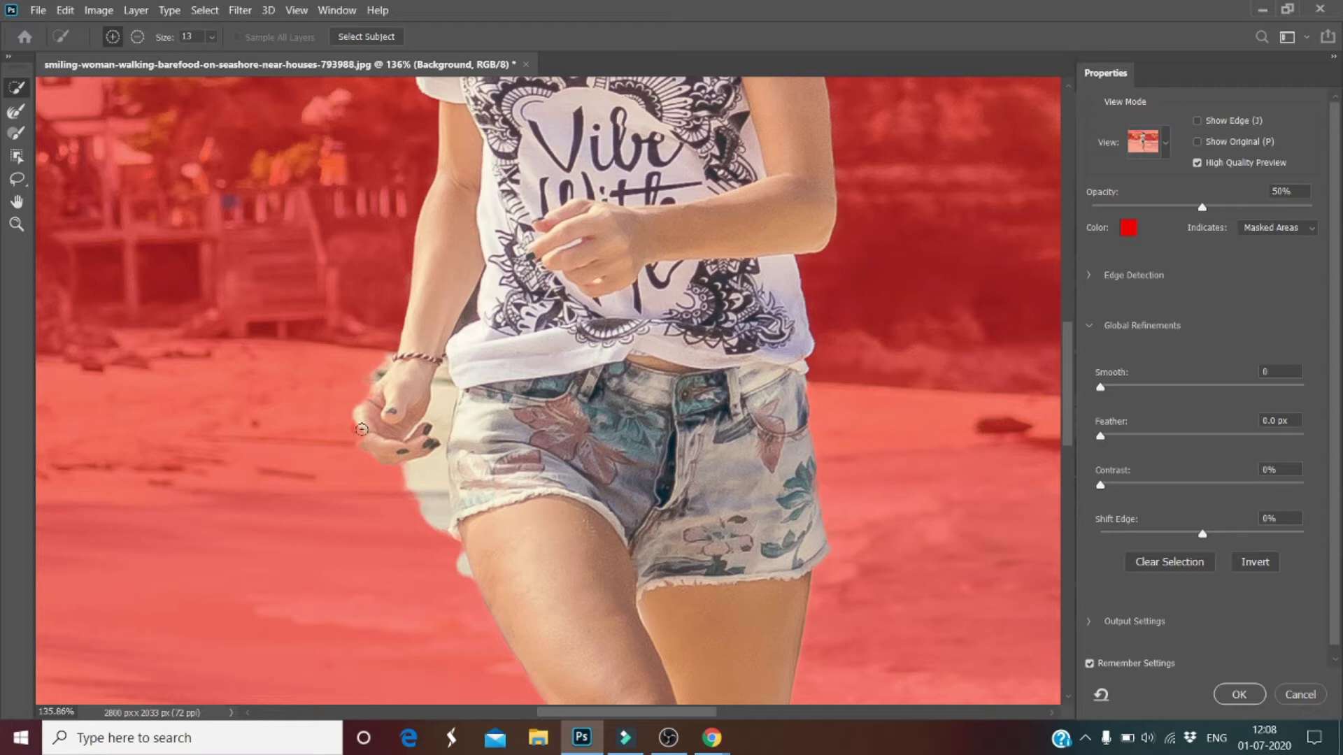
left_click(363, 430)
left_click(370, 398)
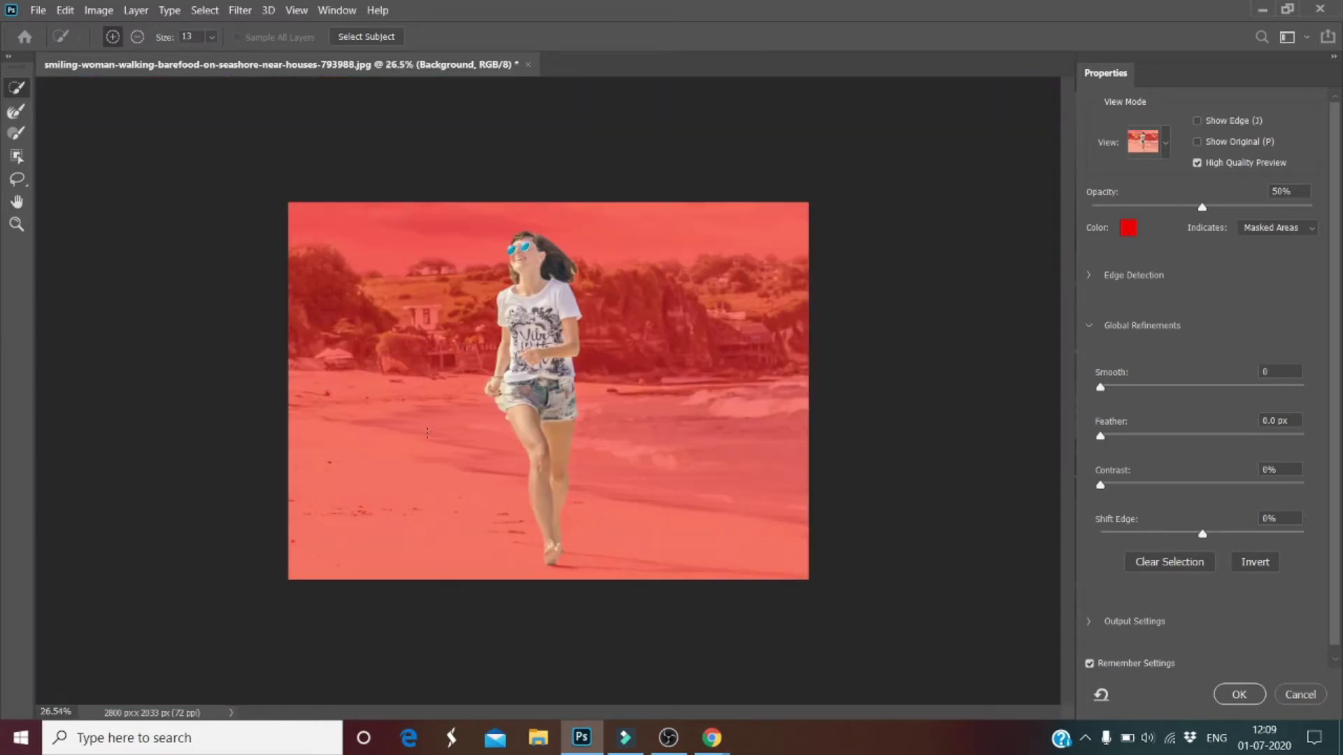
Refine the flowing hair behind the head with the Refine Edge Brush, covering its gaps, outer tips and the edge above the shoulder
scroll(427, 433, "up", 4)
scroll(427, 433, "down", 1)
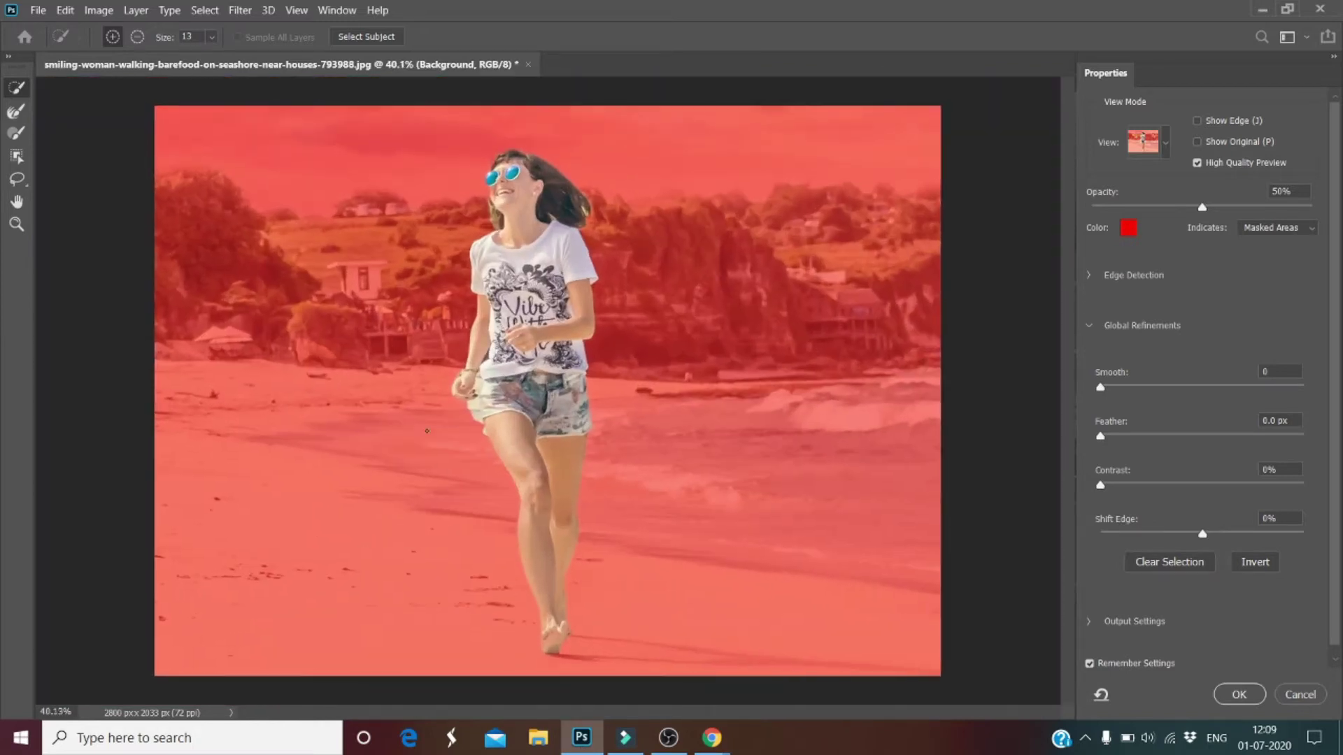
left_click(63, 389)
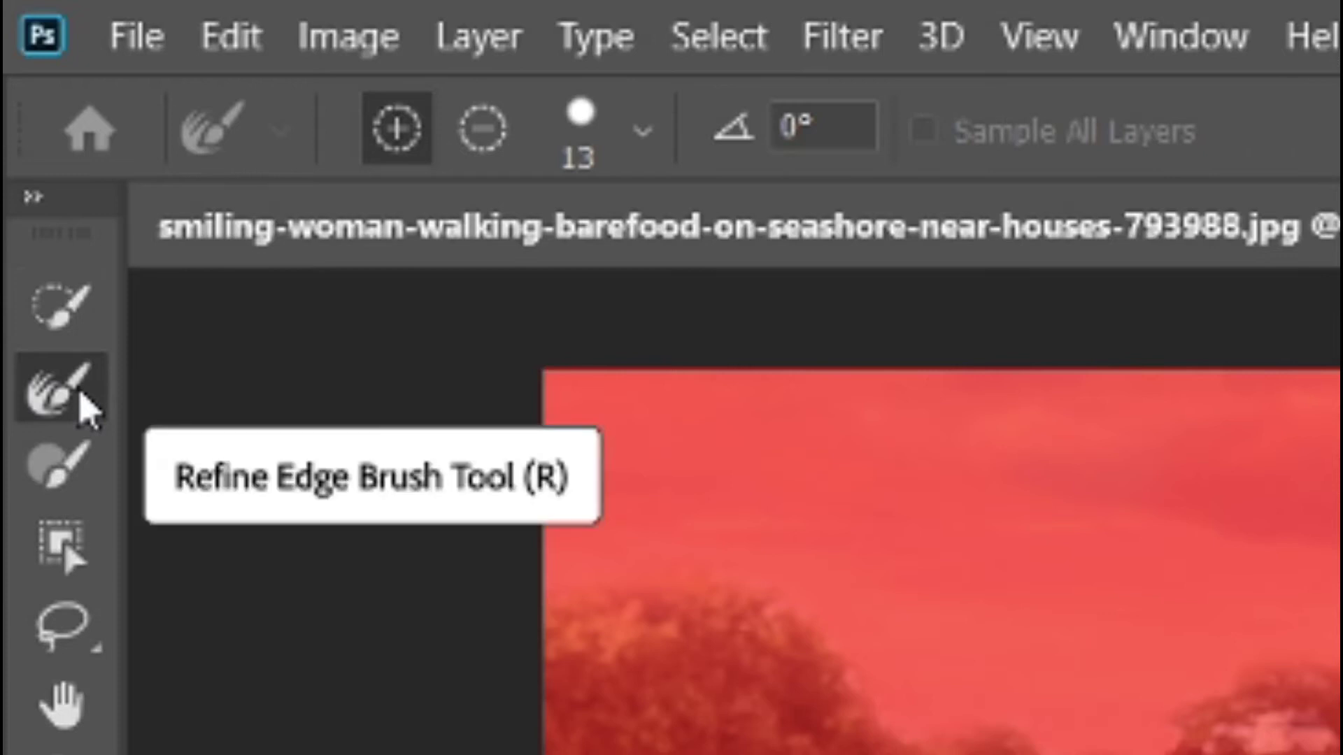
scroll(668, 231, "up", 15)
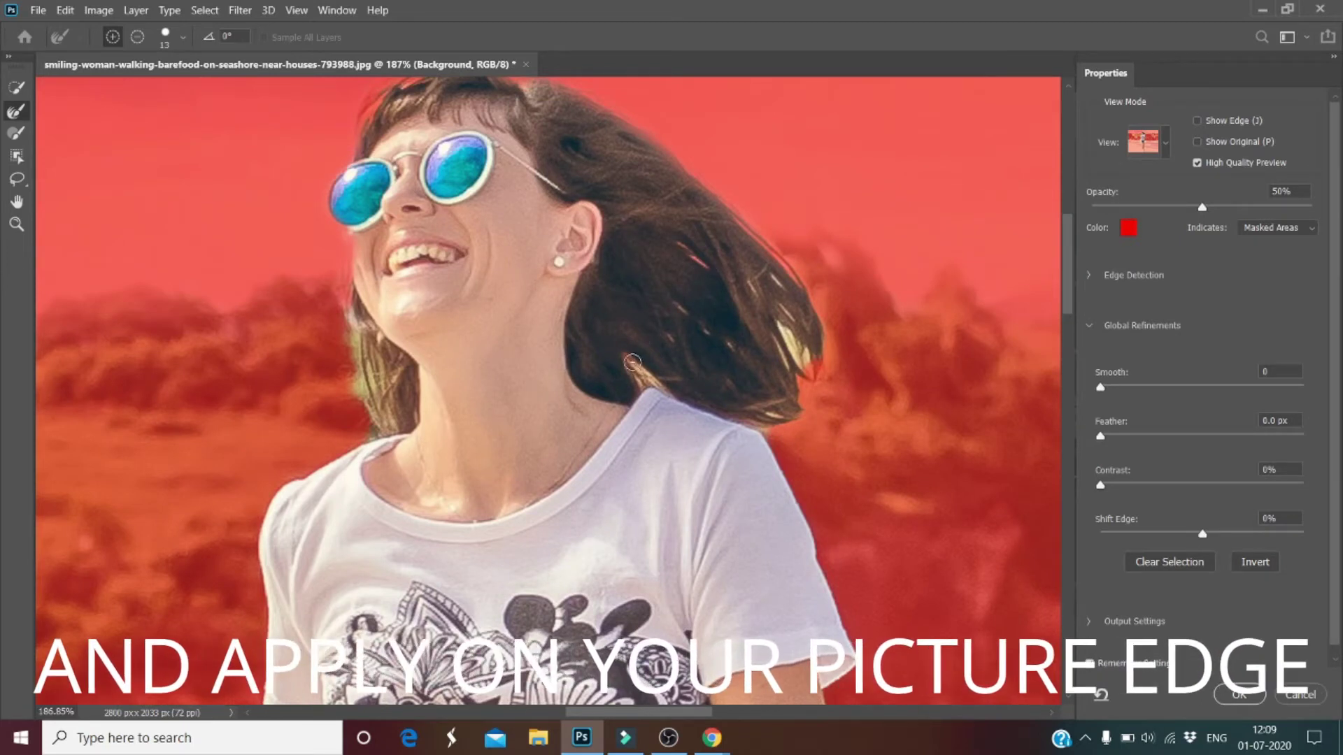
left_click_drag(640, 369, 662, 386)
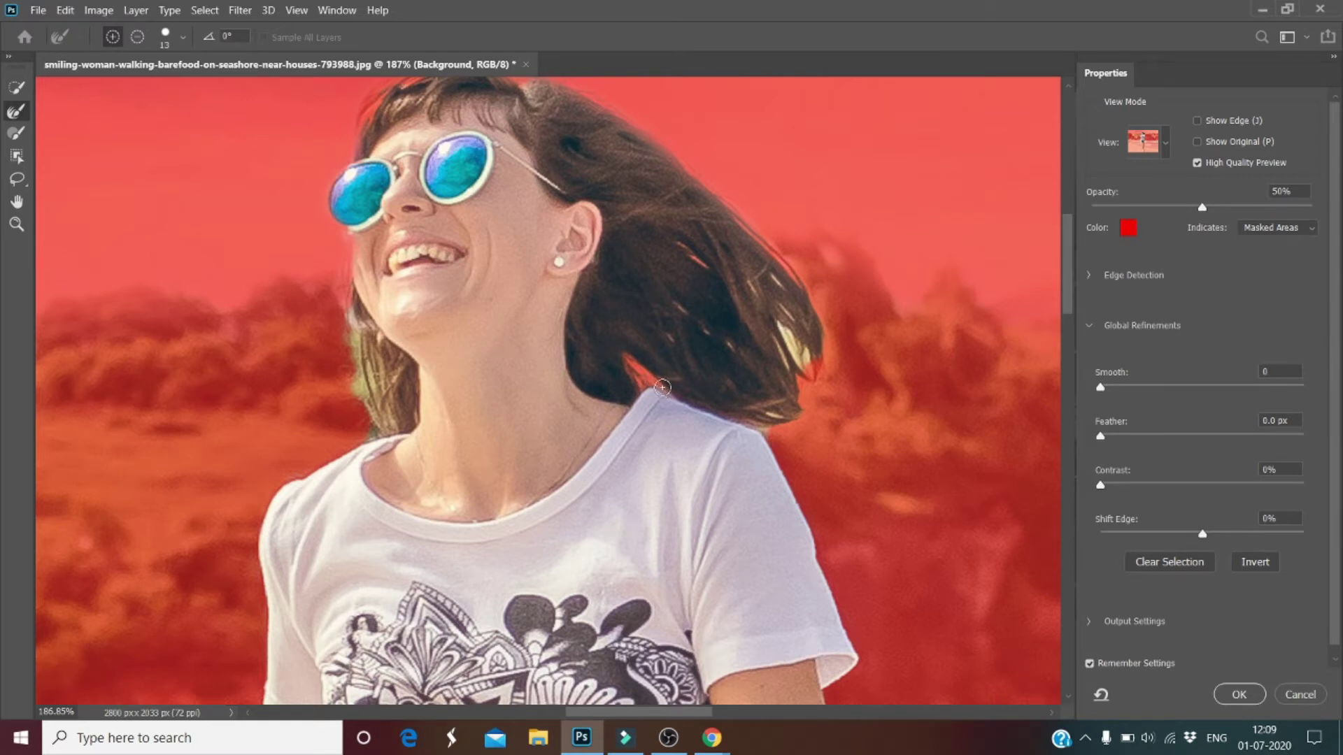
left_click_drag(678, 307, 723, 337)
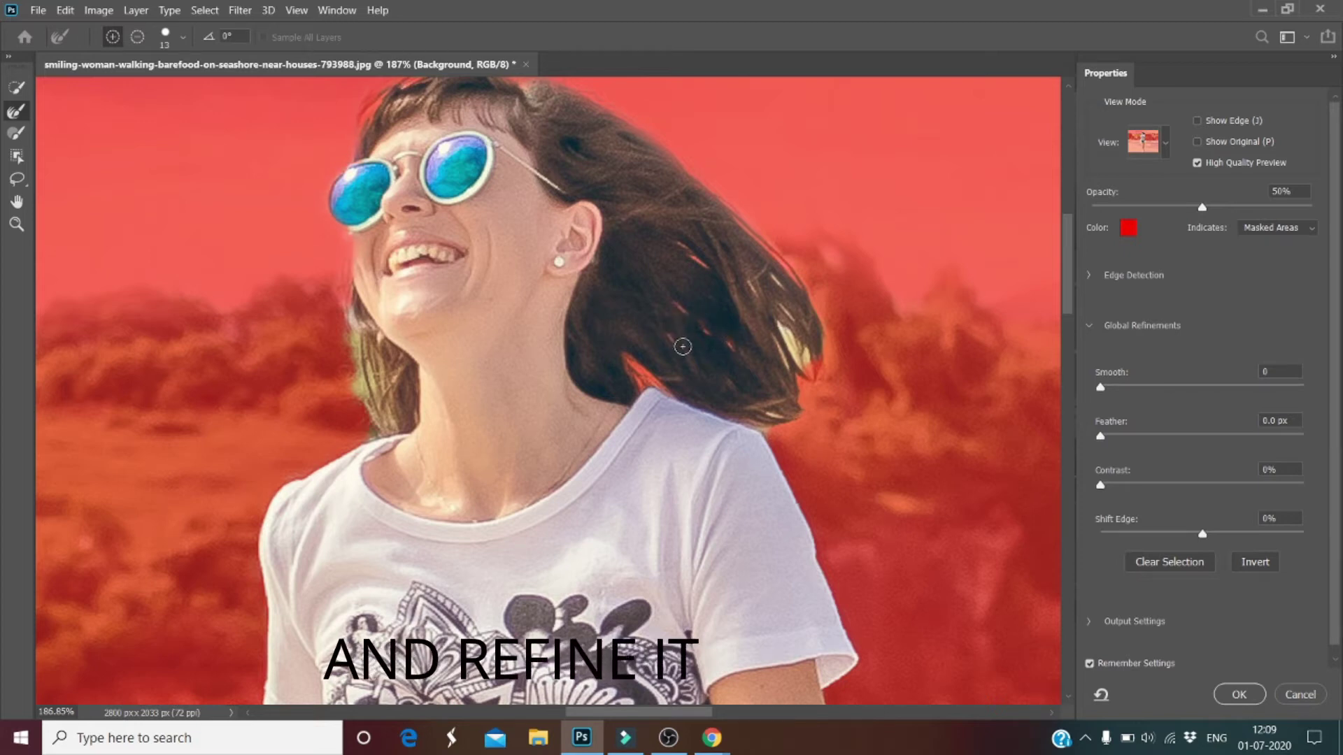
mouse_move(747, 278)
left_mouse_down()
mouse_move(769, 319)
mouse_move(782, 291)
left_mouse_up()
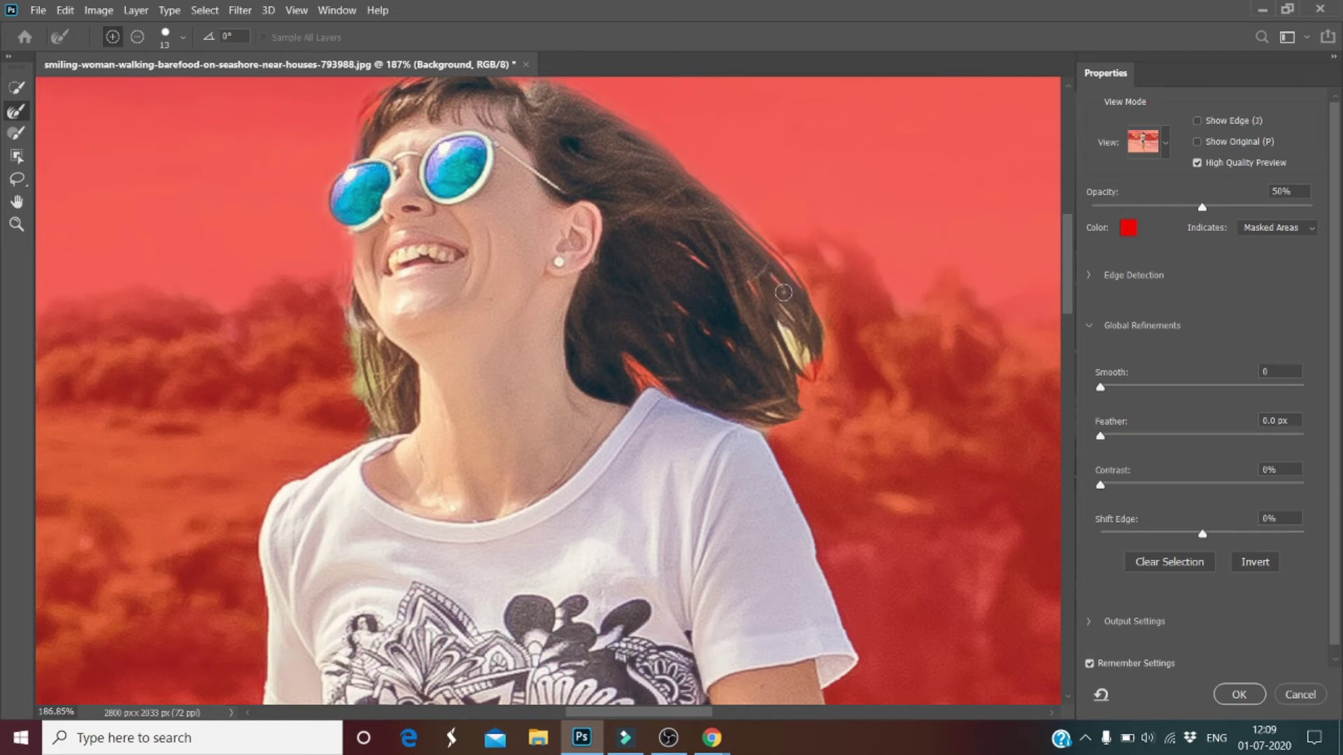
mouse_move(778, 310)
left_mouse_down()
mouse_move(807, 373)
mouse_move(805, 357)
left_mouse_up()
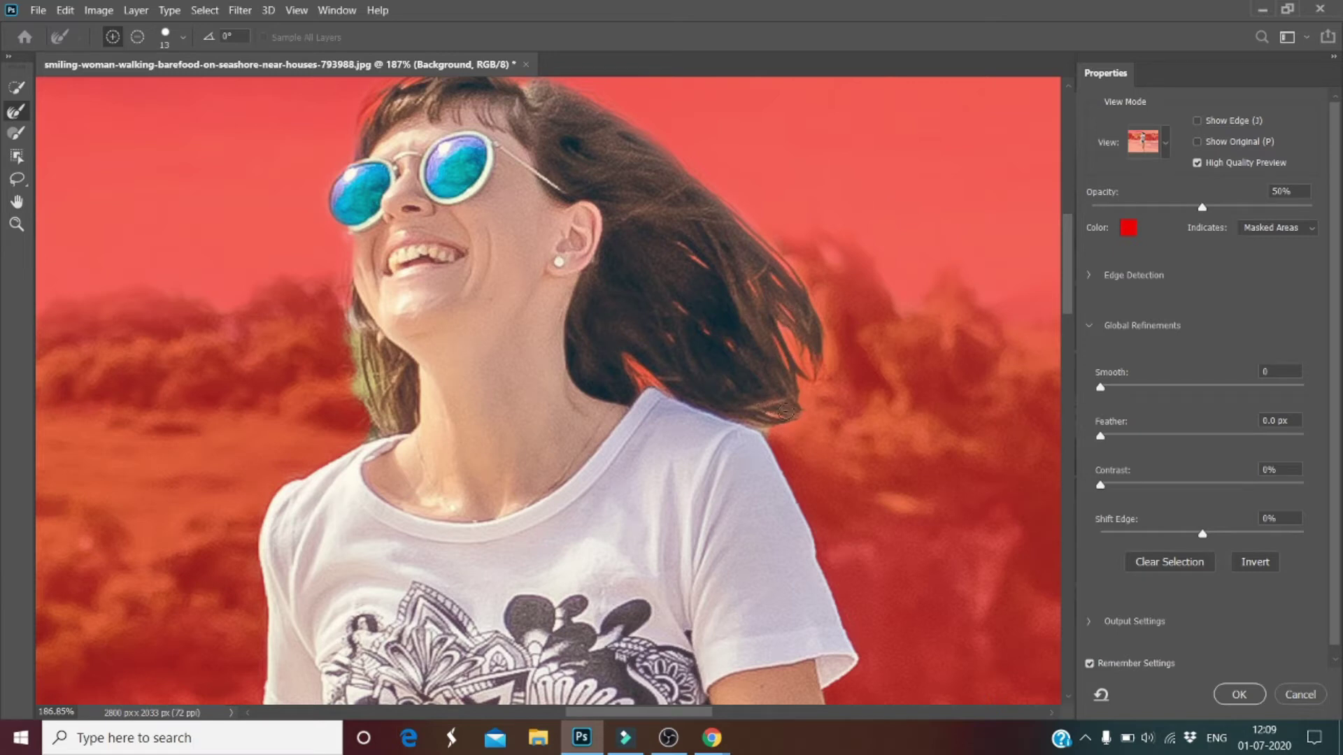
left_click_drag(735, 416, 767, 430)
Add the outer edge of the fringe above the sunglasses to the selection with the Quick Selection tool
scroll(731, 274, "down", 3)
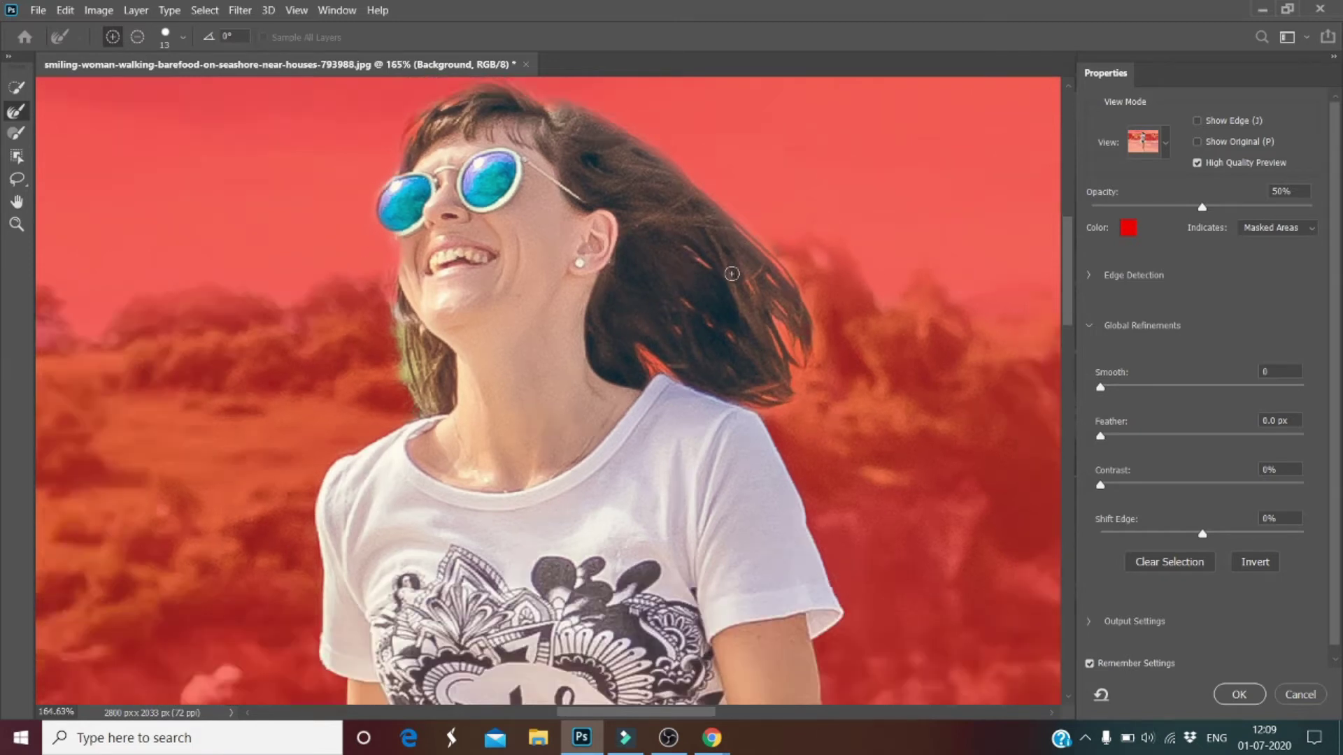
scroll(503, 169, "up", 5)
scroll(503, 169, "up", 2)
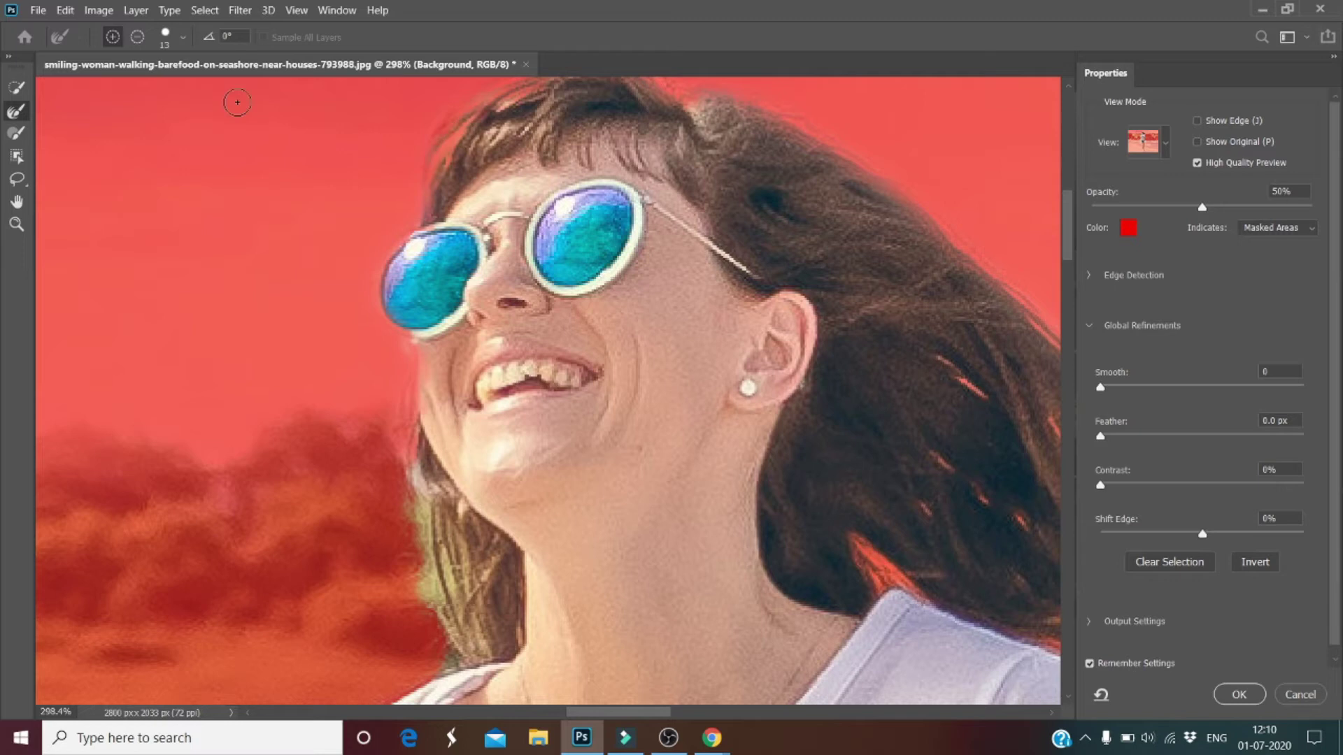
left_click(25, 89)
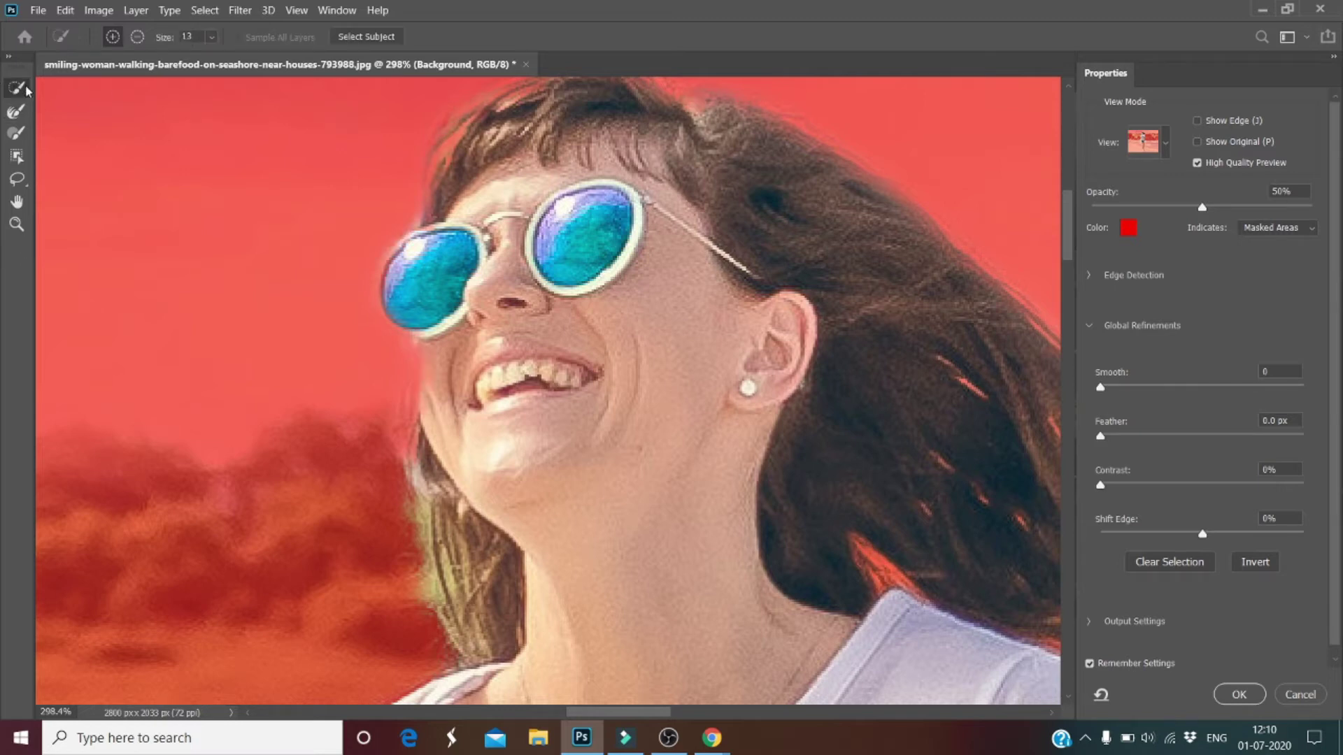
left_click(140, 39)
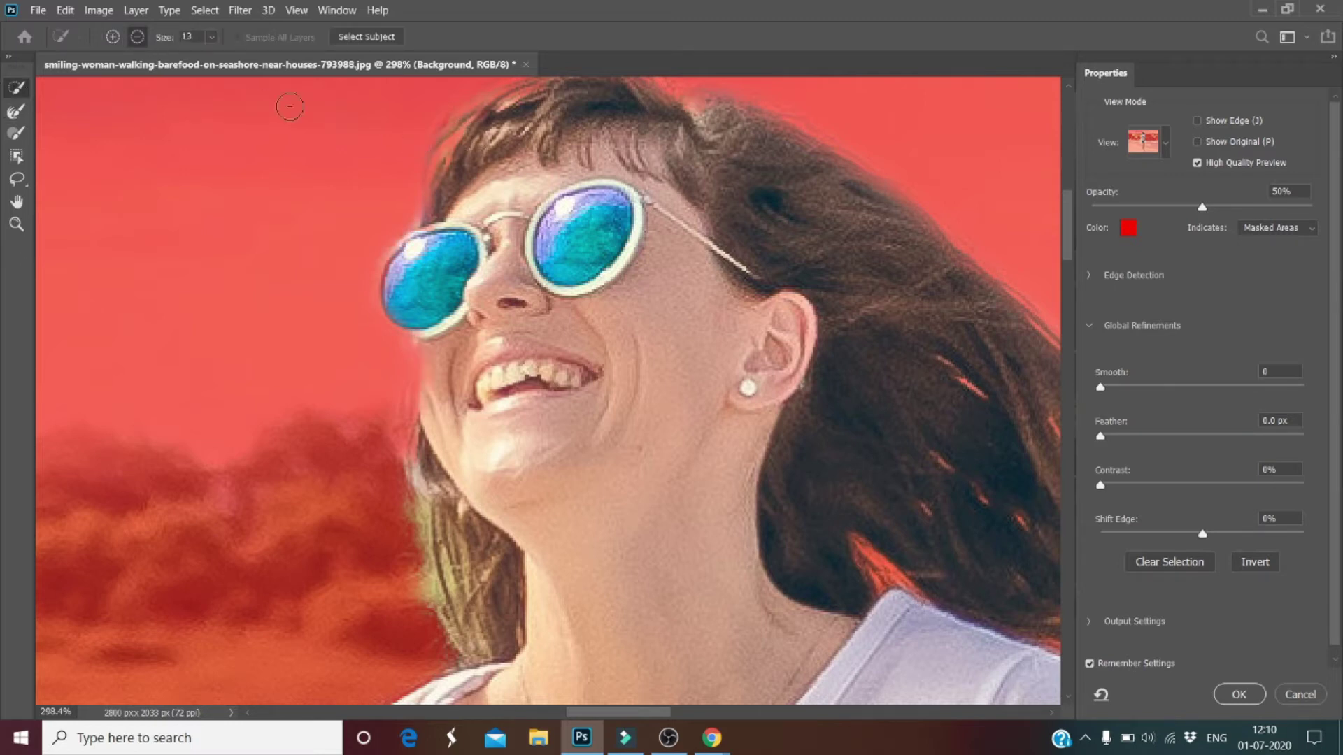
left_click(112, 36)
left_click(449, 166)
left_click_drag(459, 156, 461, 146)
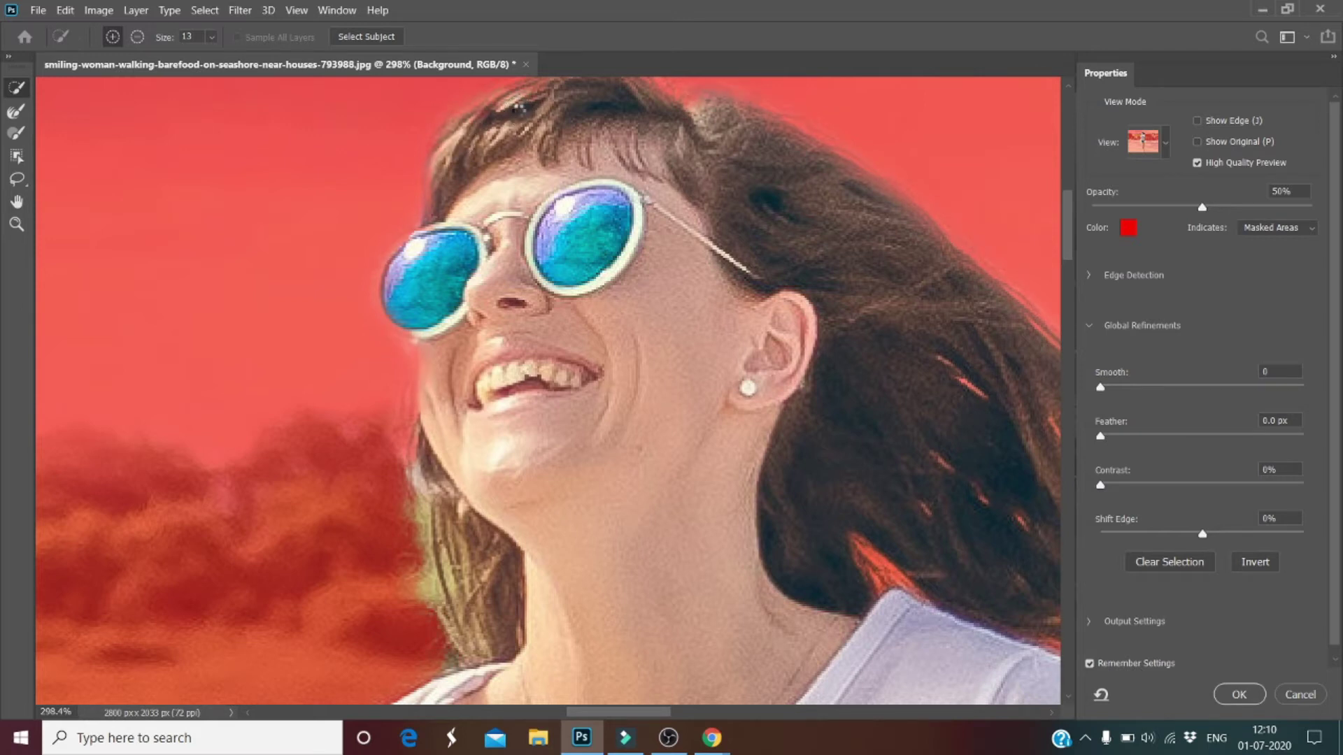
Refine the edge of the hair strands between the chin and the shirt collar with the Refine Edge Brush
scroll(518, 109, "down", 3)
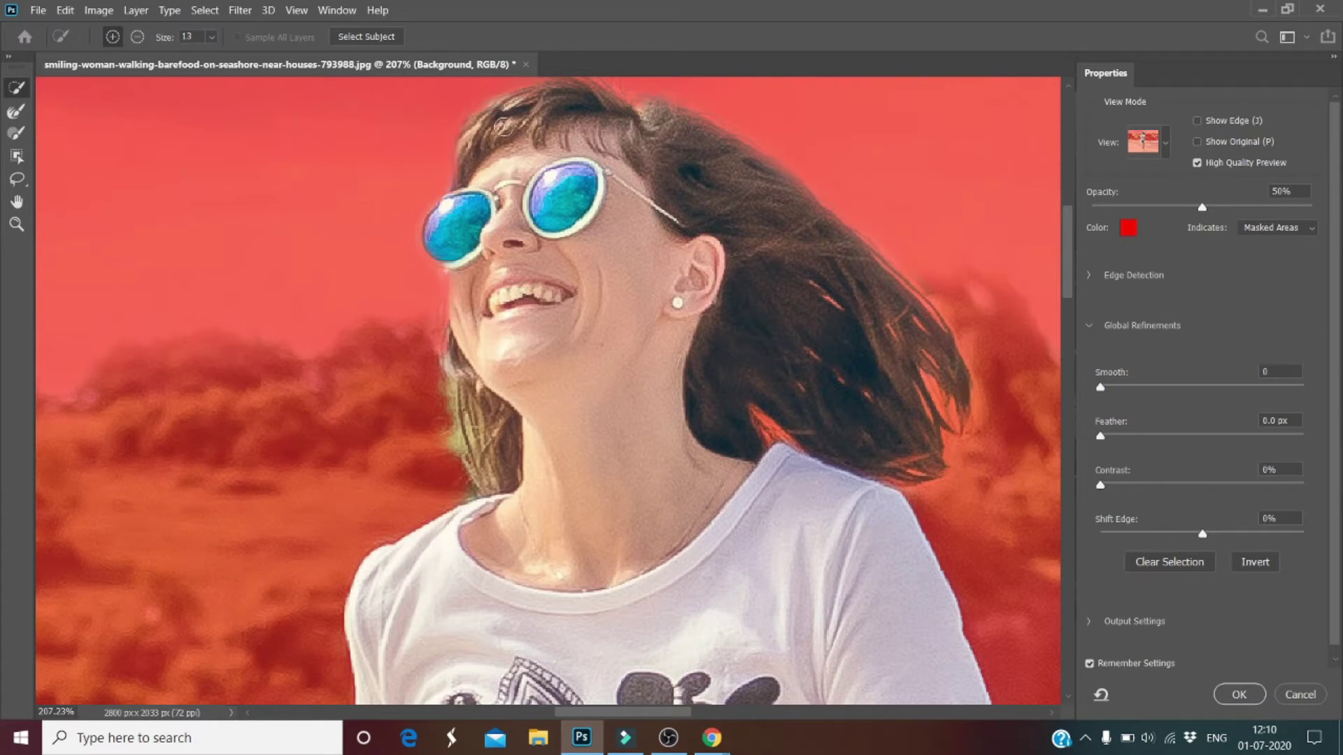
scroll(498, 111, "down", 2)
scroll(545, 106, "up", 1)
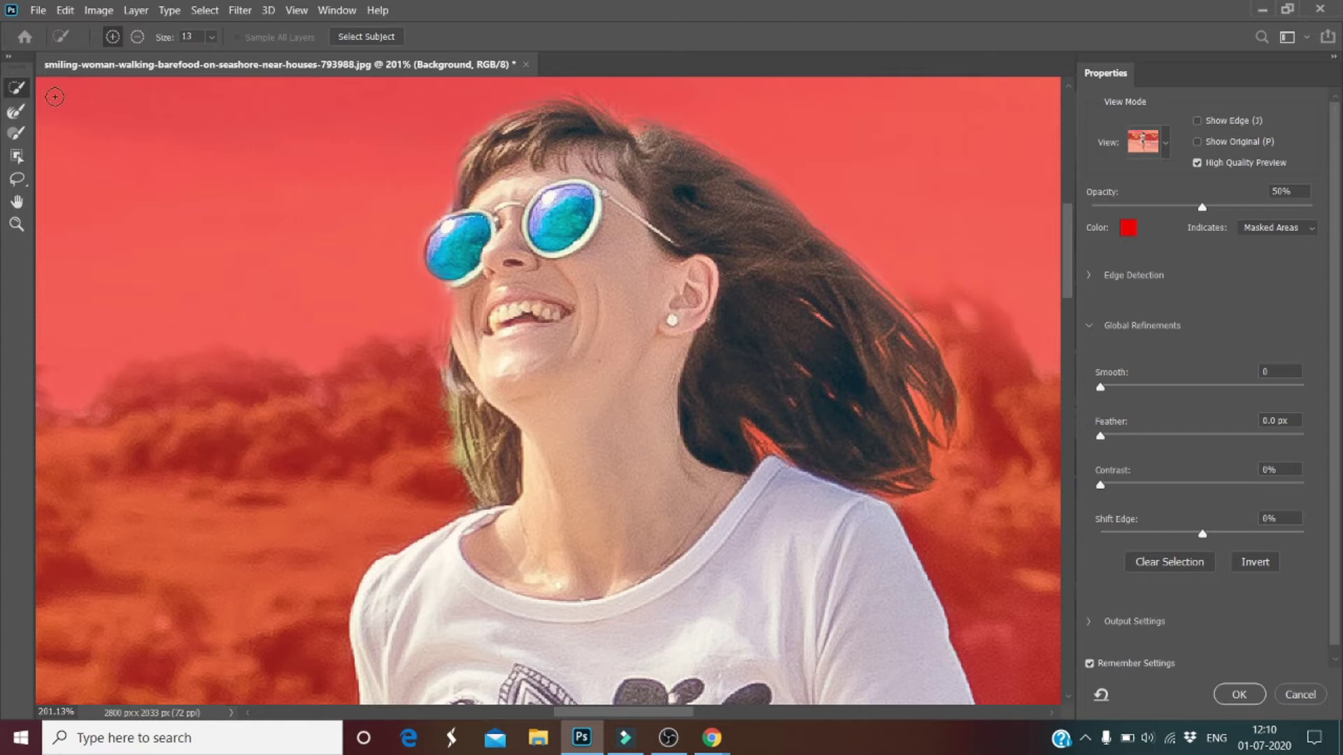
left_click(29, 109)
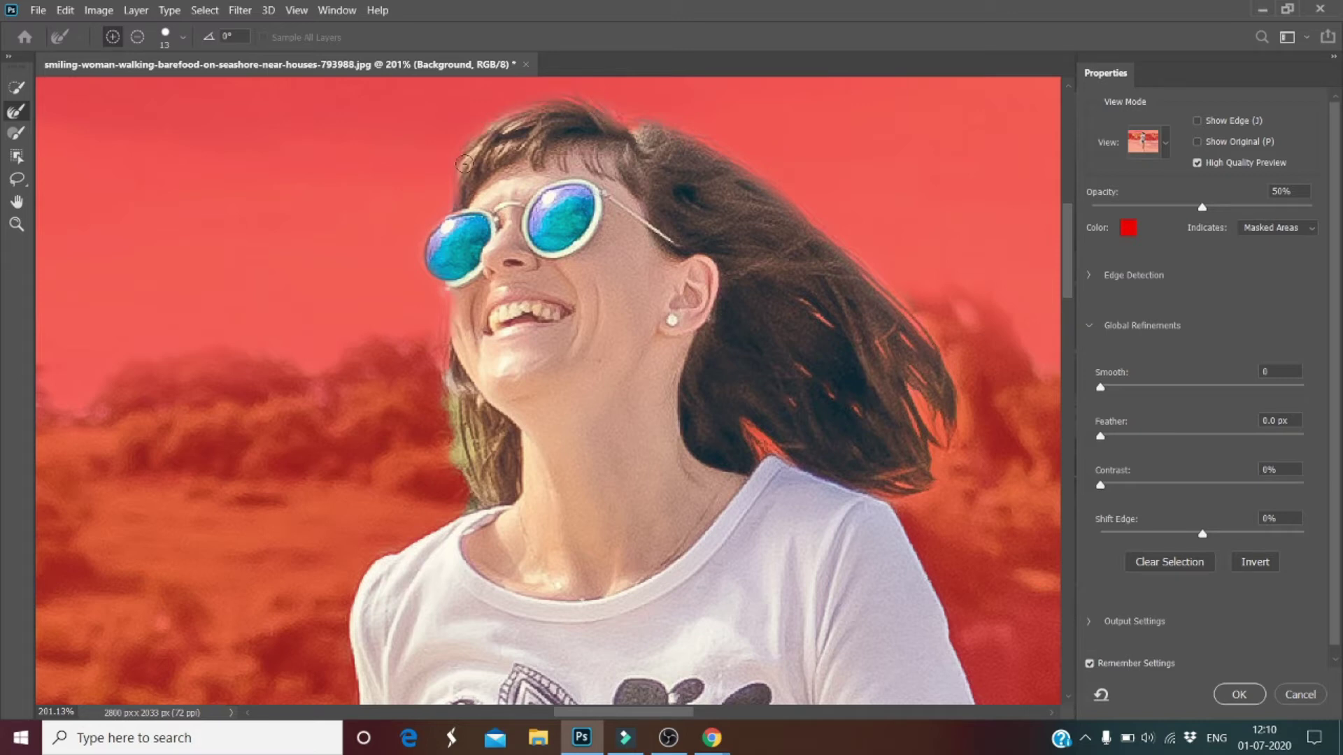
left_click_drag(451, 354, 460, 376)
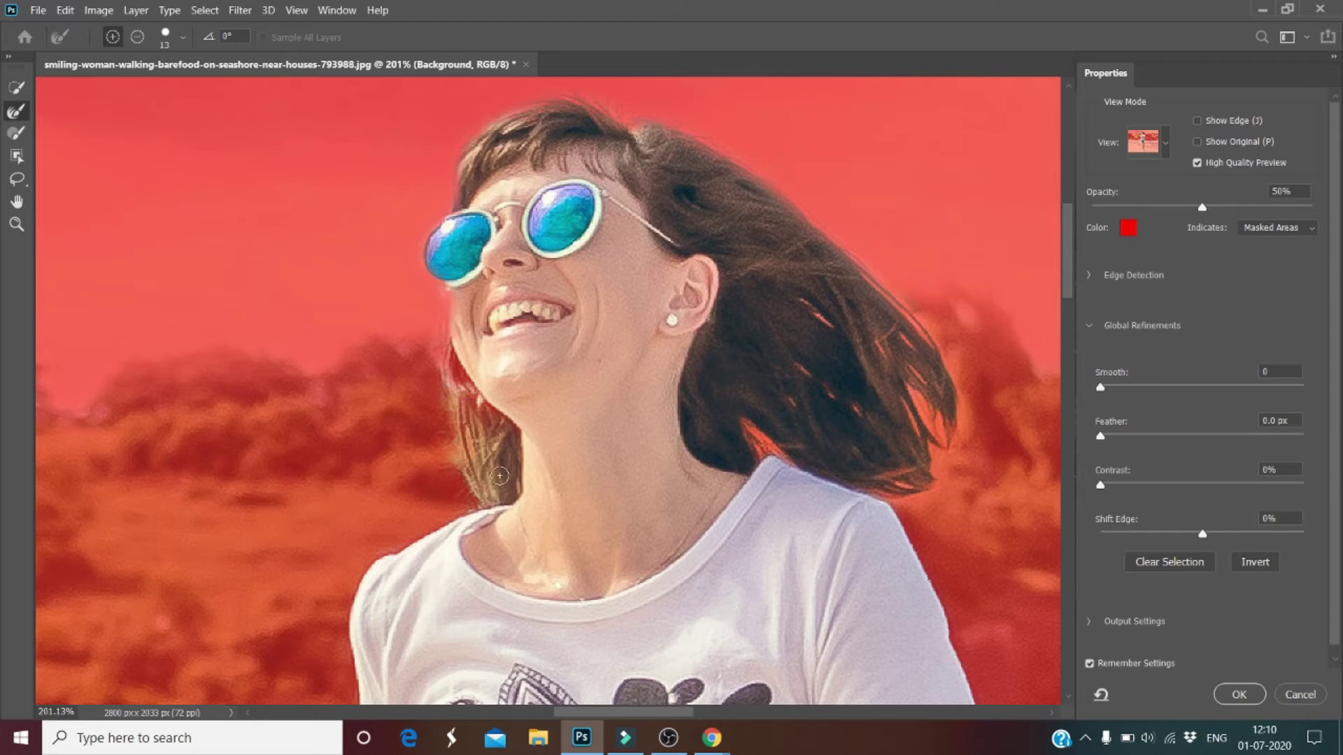
Refine the outer edge of the woman's lowered hand, from below the bracelet to the fingers, with the Refine Edge Brush
scroll(562, 447, "down", 10)
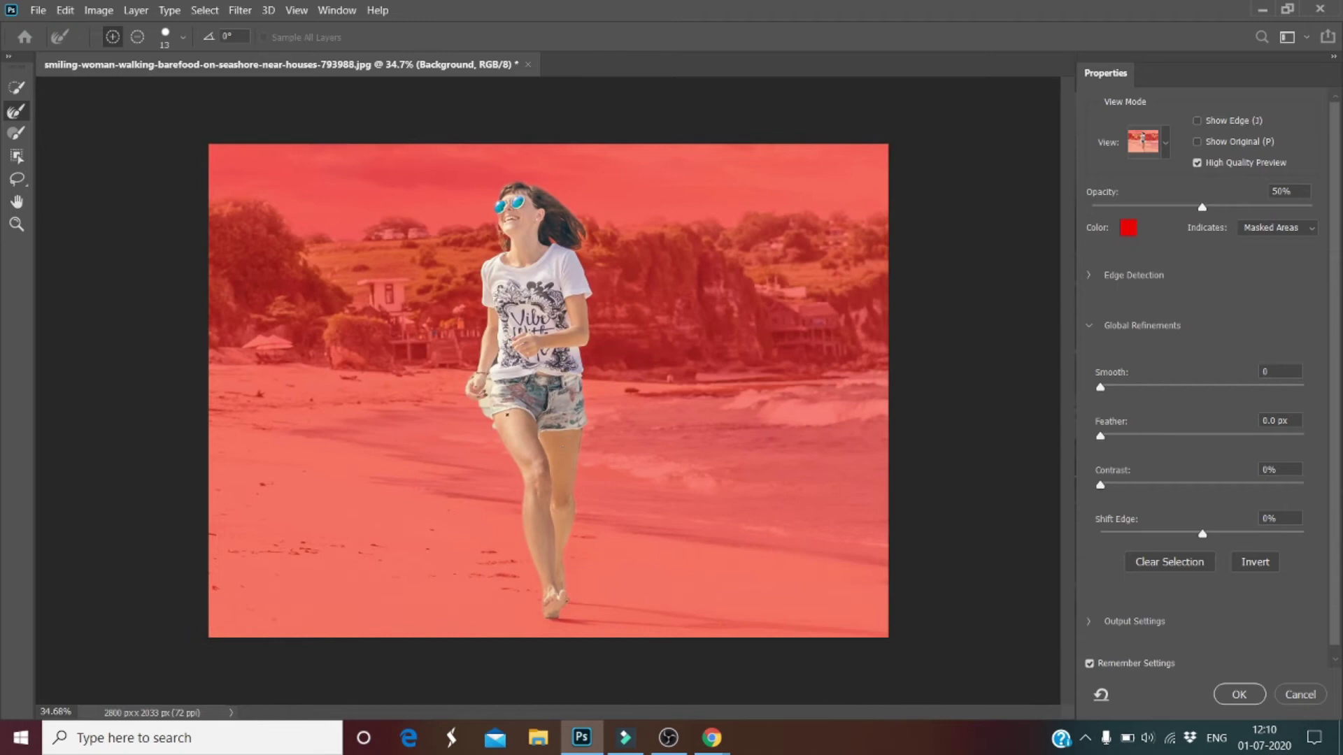
scroll(482, 400, "up", 8)
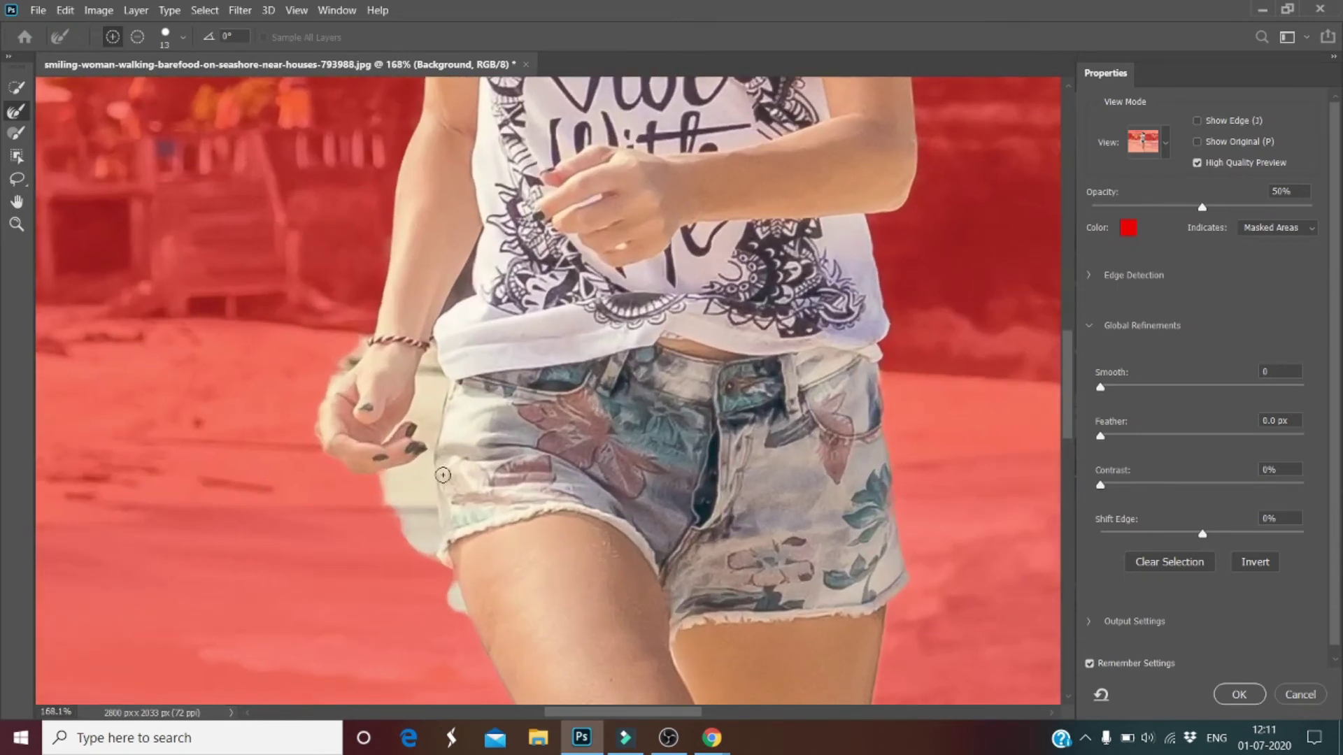
mouse_move(388, 504)
left_mouse_down()
mouse_move(388, 539)
mouse_move(390, 507)
left_mouse_up()
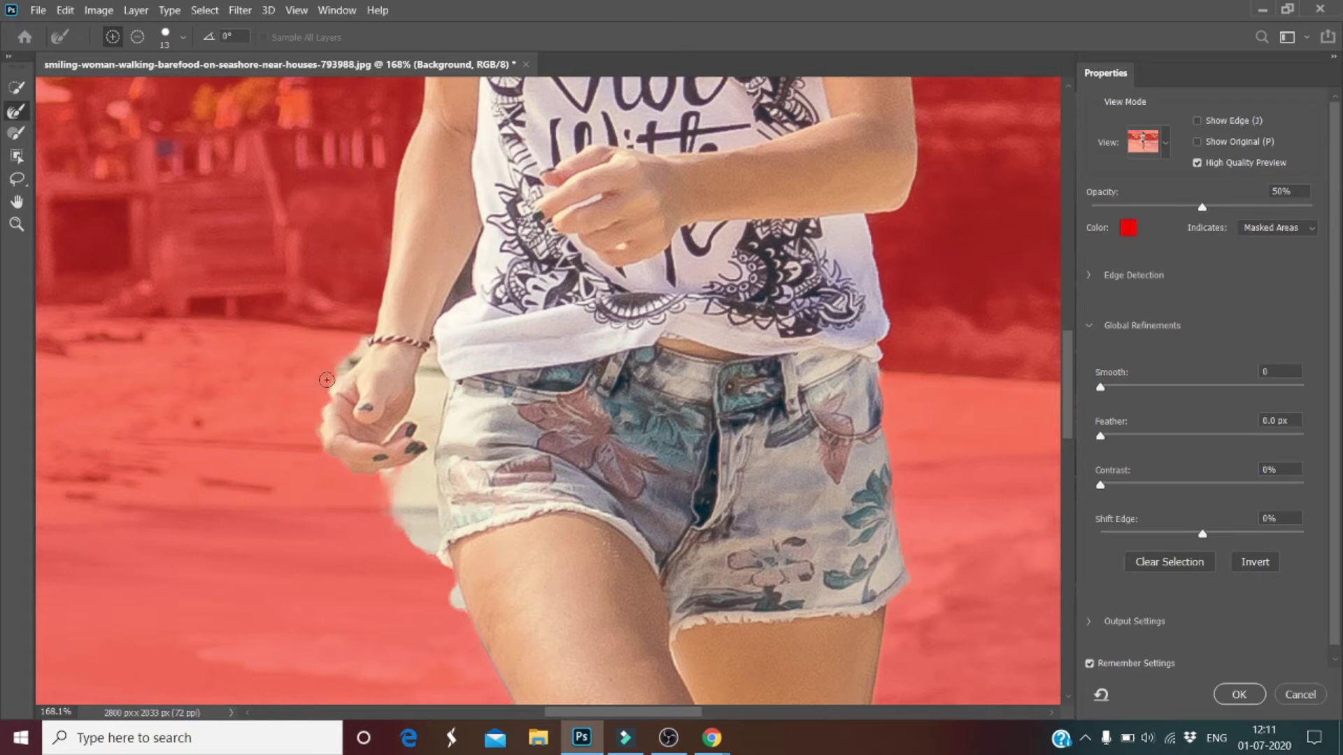
mouse_move(358, 349)
left_mouse_down()
mouse_move(381, 332)
mouse_move(333, 395)
mouse_move(368, 343)
mouse_move(339, 378)
left_mouse_up()
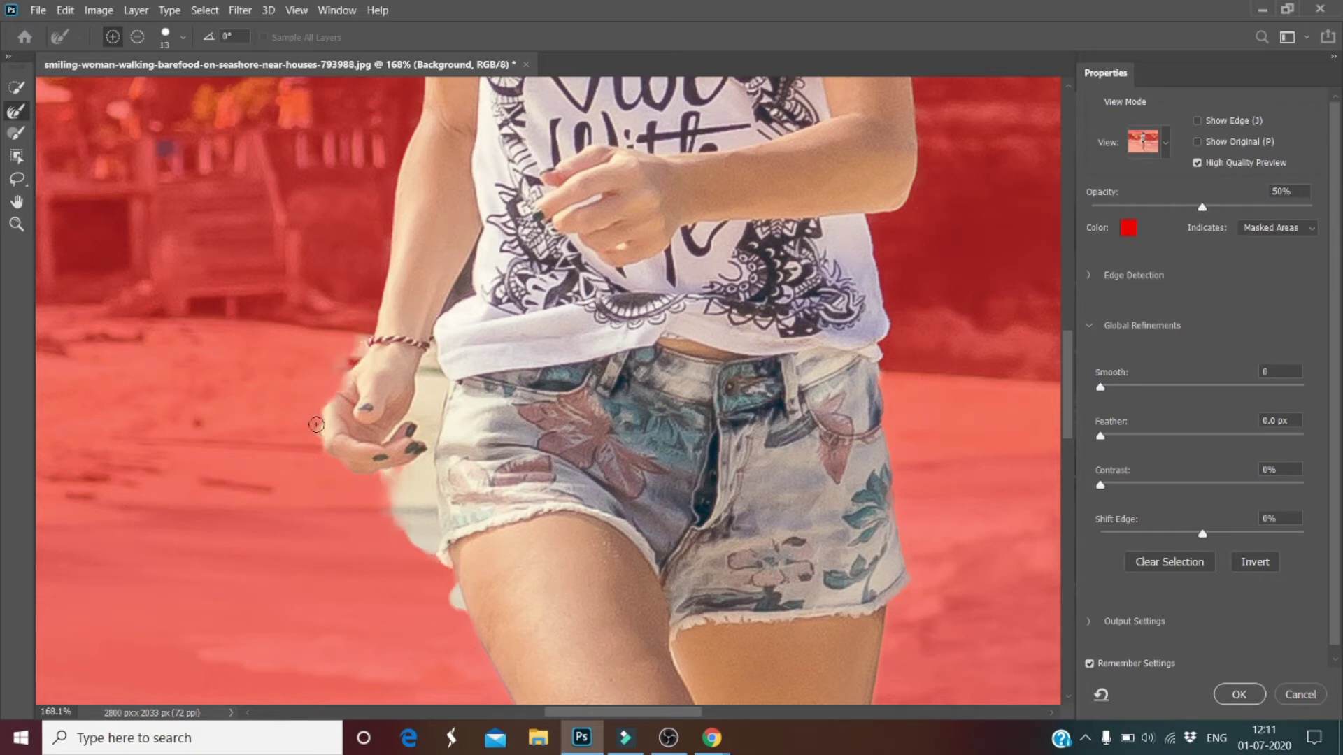
left_click_drag(321, 442, 322, 445)
Subtract the sand patch beside the lower outer edge of the shorts from the selection with the Quick Selection tool
left_click(16, 88)
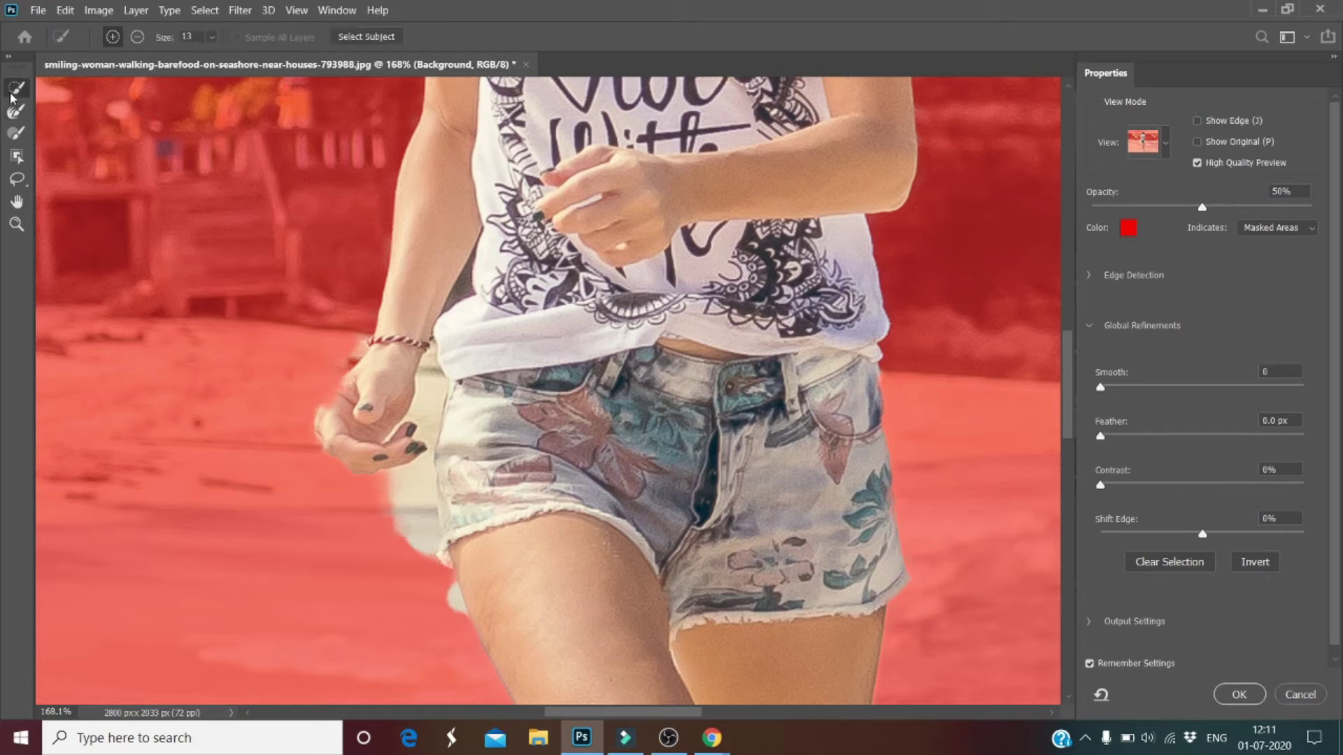
left_click(137, 37)
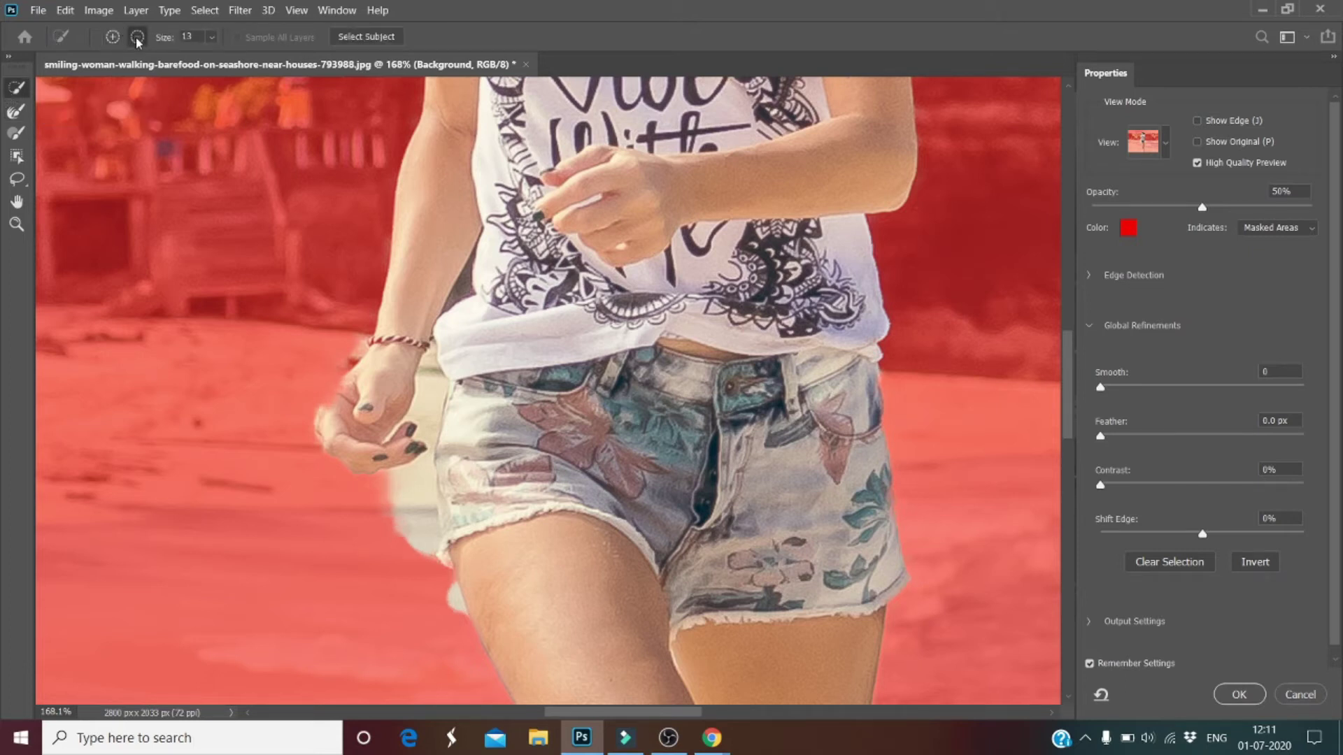
left_click(398, 517)
left_click(407, 500)
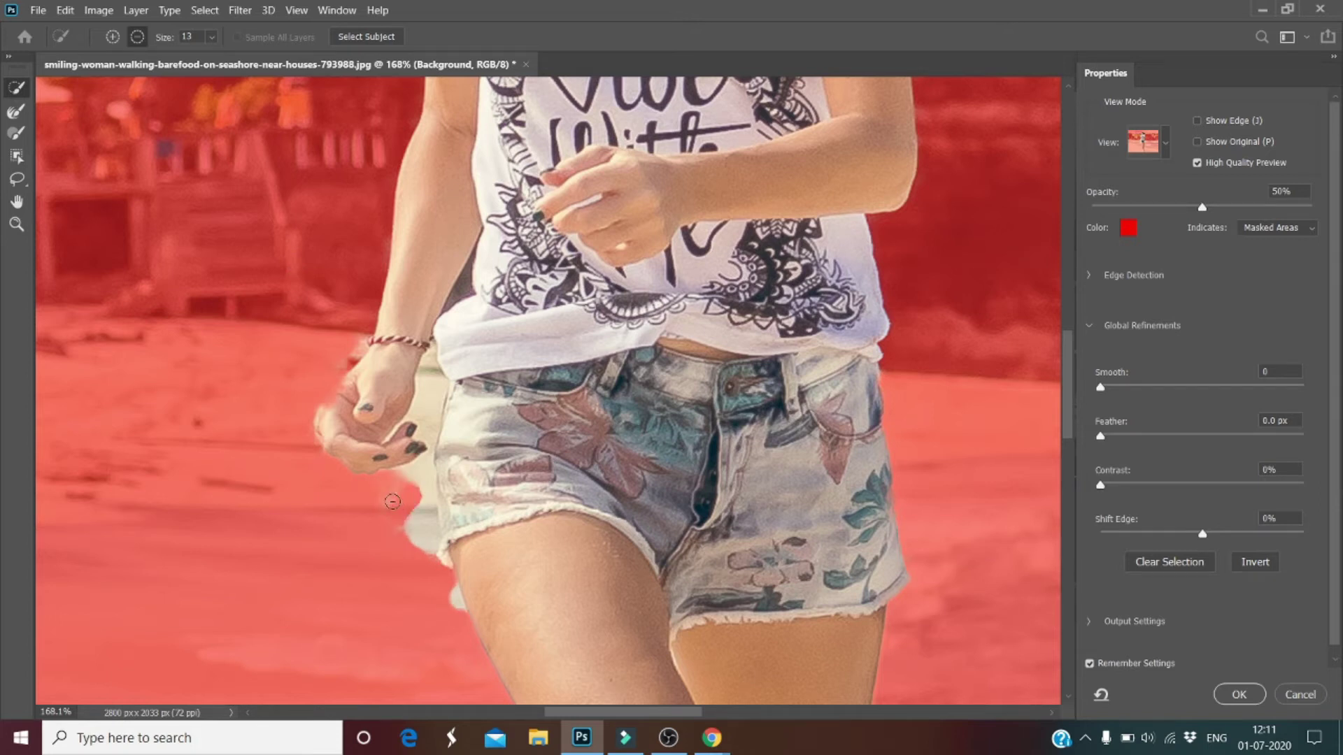
left_click(417, 535)
left_click(428, 523)
left_click(431, 537)
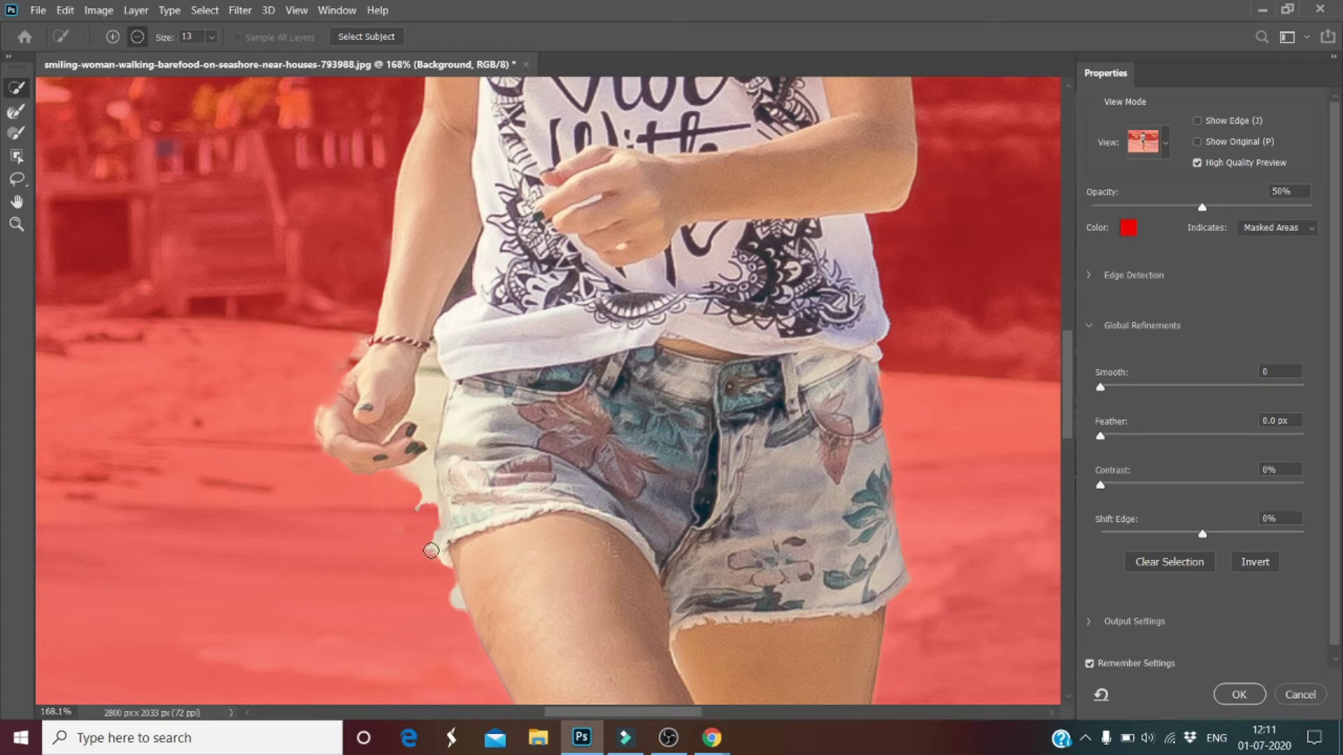
Remove the remaining sand just below the lowered hand's fingertips, along the outer edge of the shorts, from the selection
left_click(424, 502)
left_click(422, 502)
left_click_drag(423, 500, 421, 476)
left_click(421, 470)
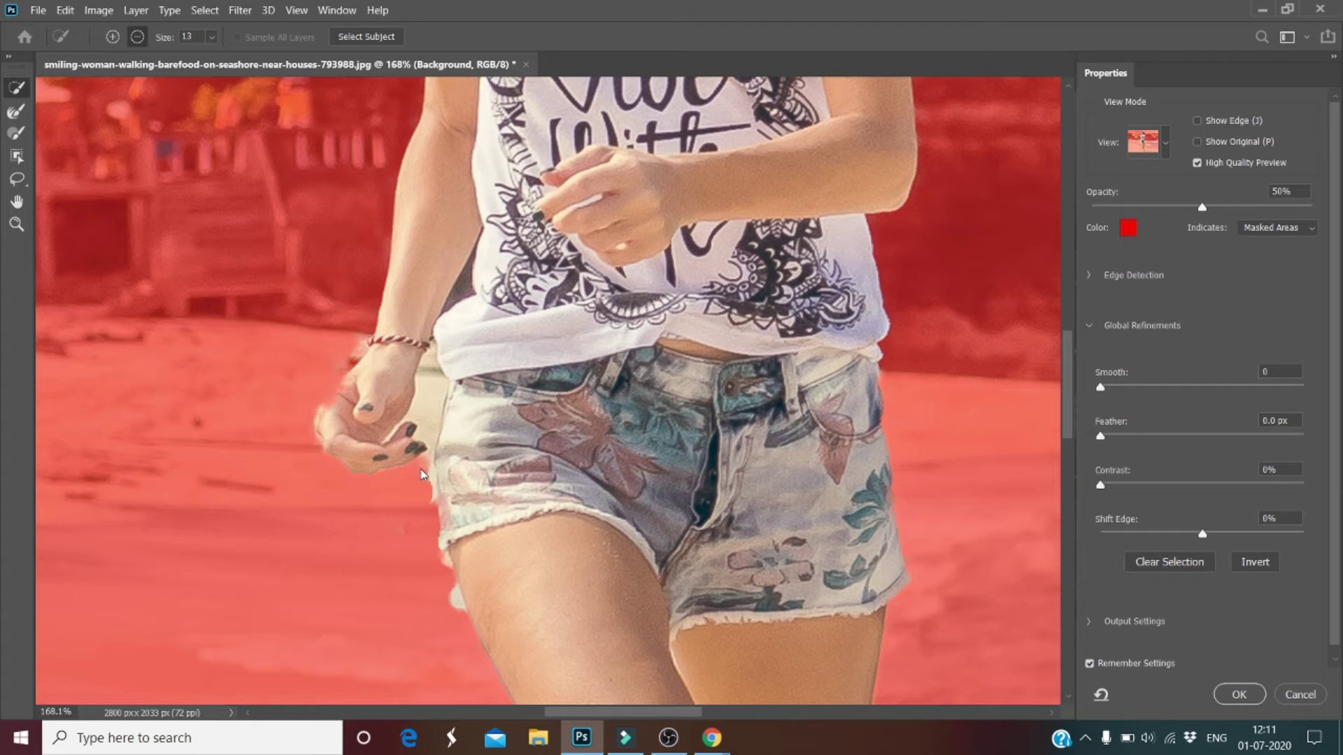
left_click(428, 483)
Subtract the sand-filled gap between the lowered hand and the shorts, from the shirt hem down to the fingertips
left_click(428, 382)
scroll(428, 383, "up", 1)
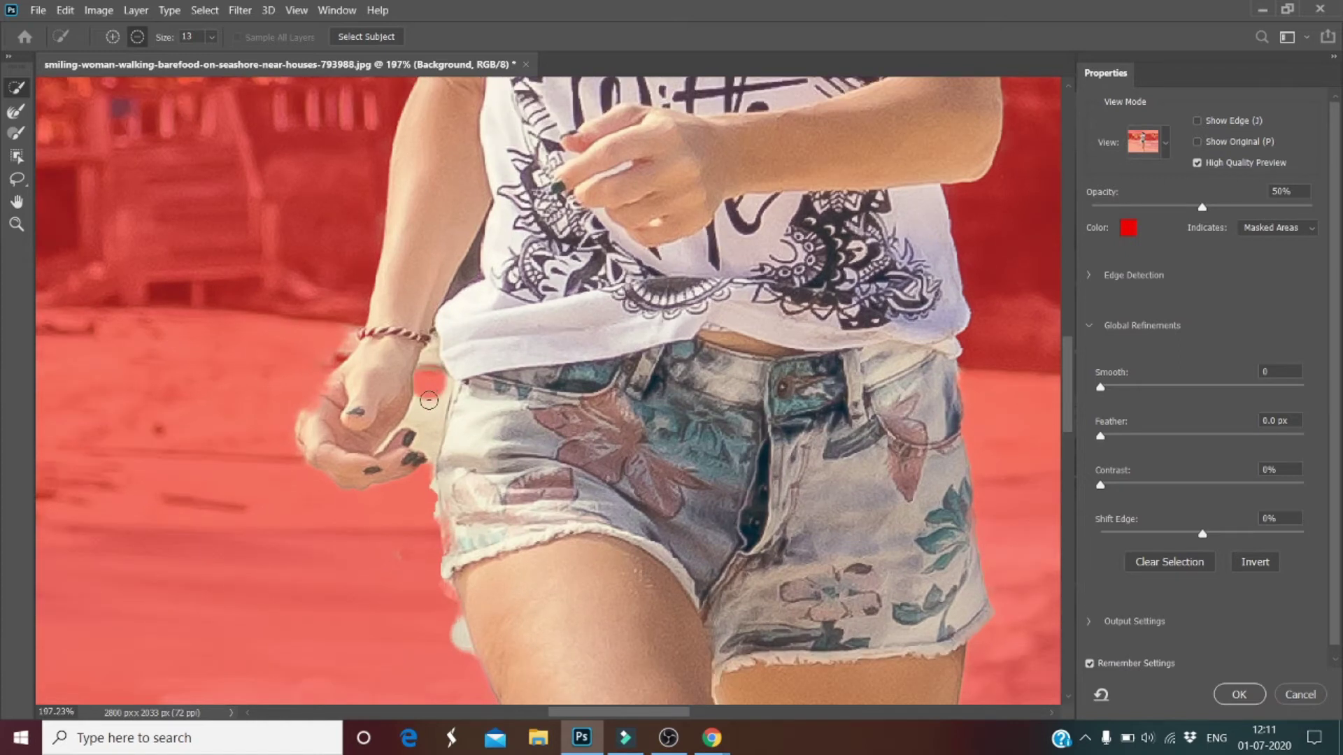
scroll(428, 402, "up", 1)
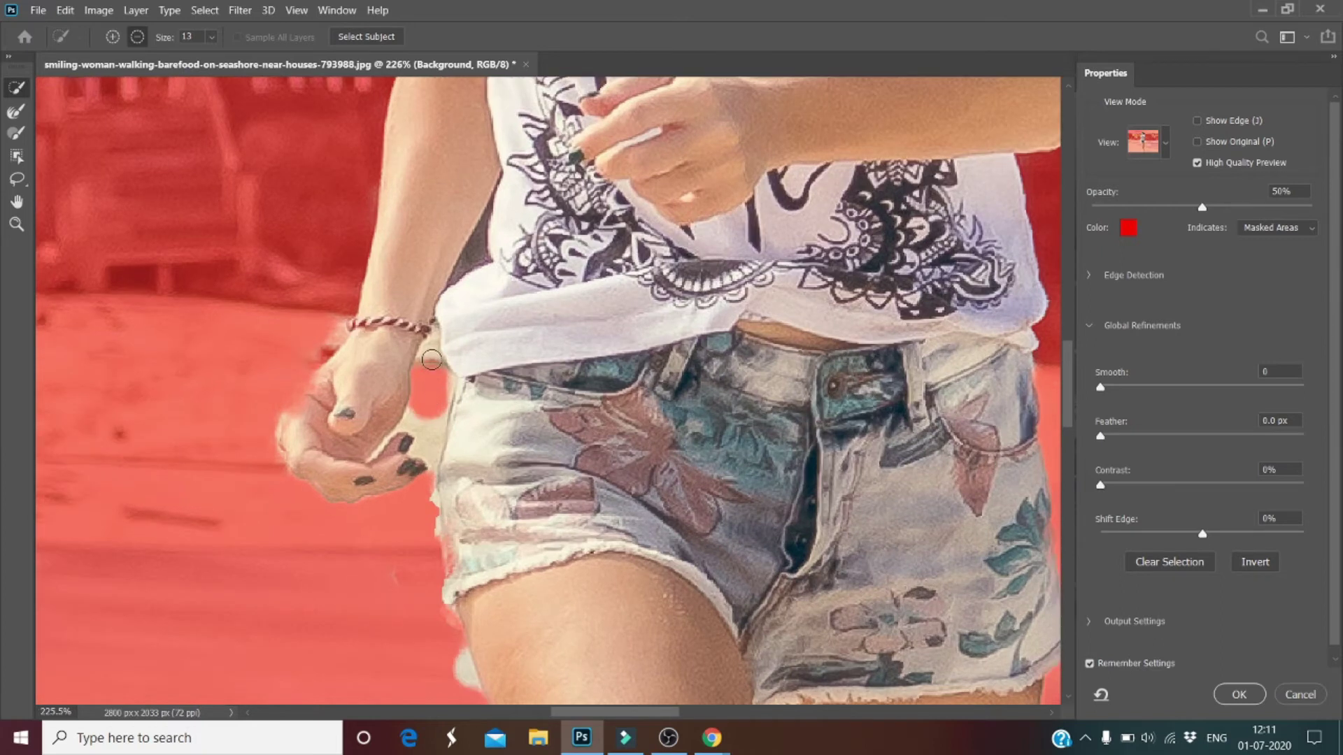
left_click(431, 358)
scroll(431, 358, "up", 3)
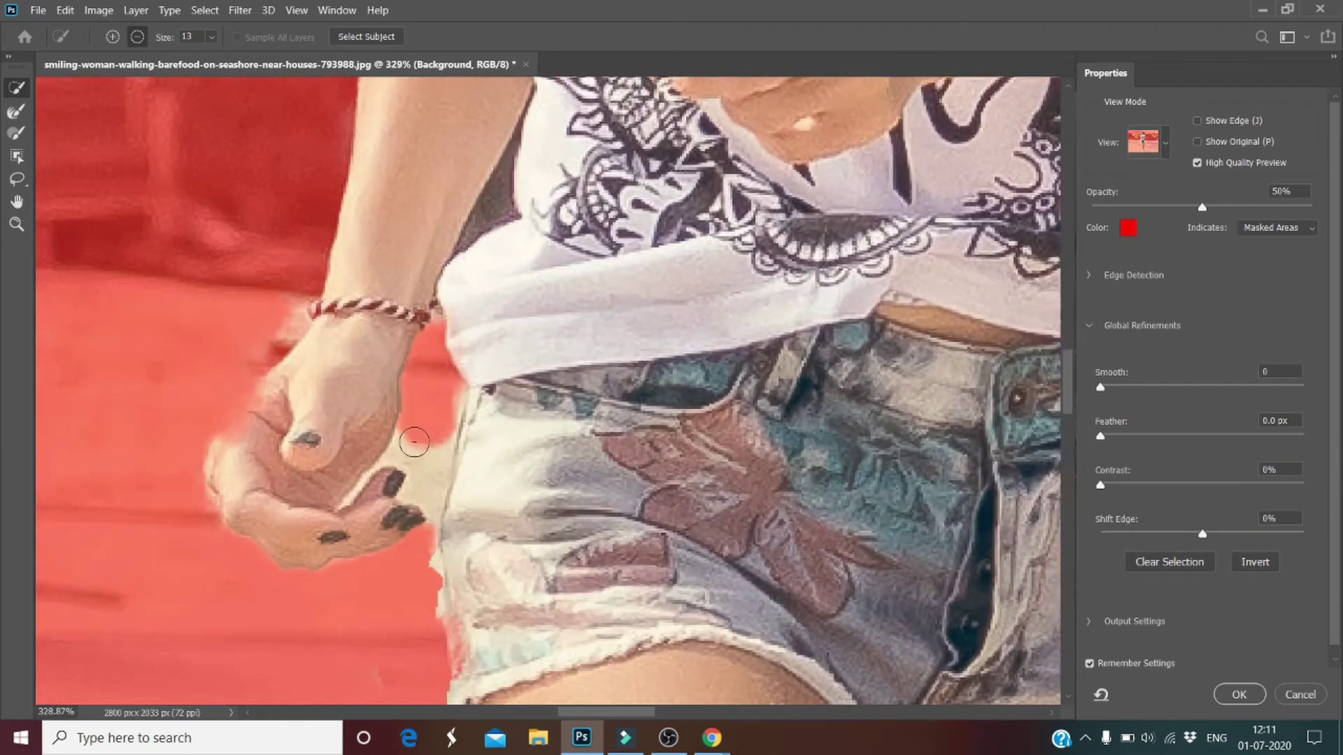
left_click(414, 445)
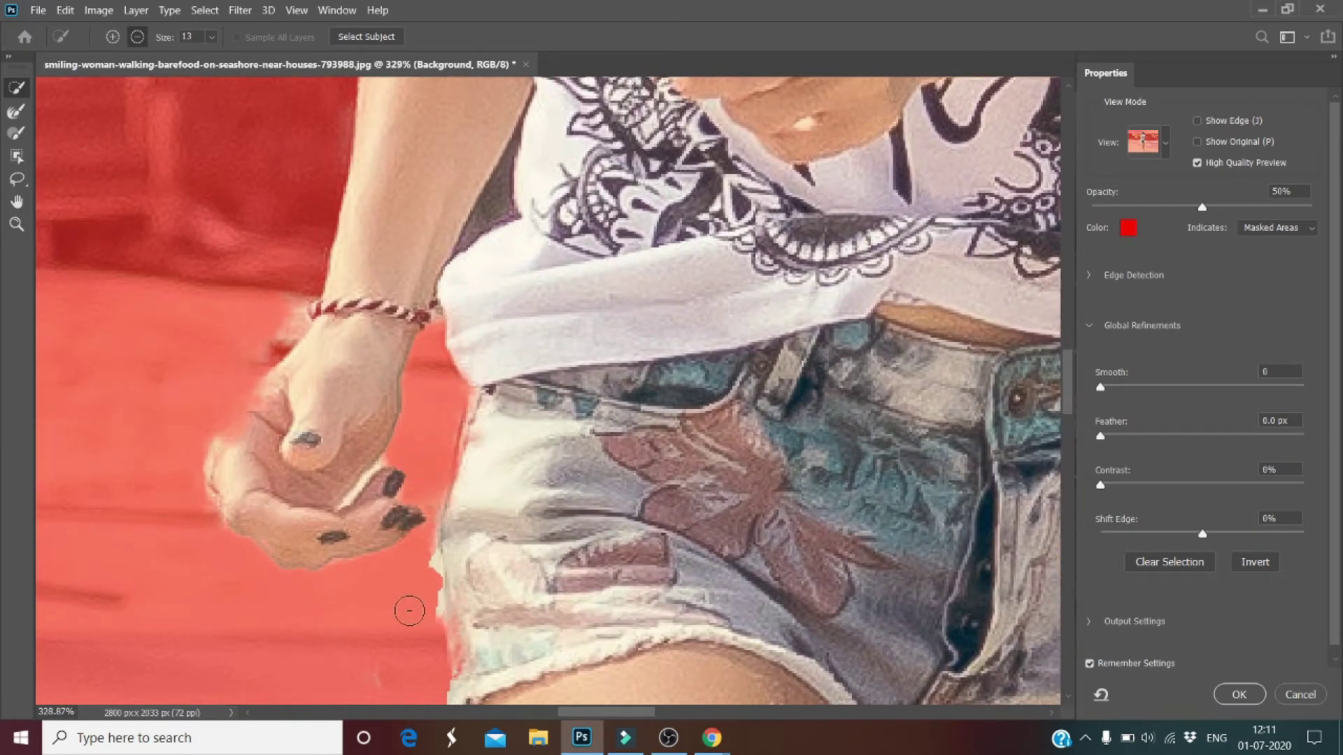
scroll(406, 618, "down", 1)
scroll(406, 618, "down", 10)
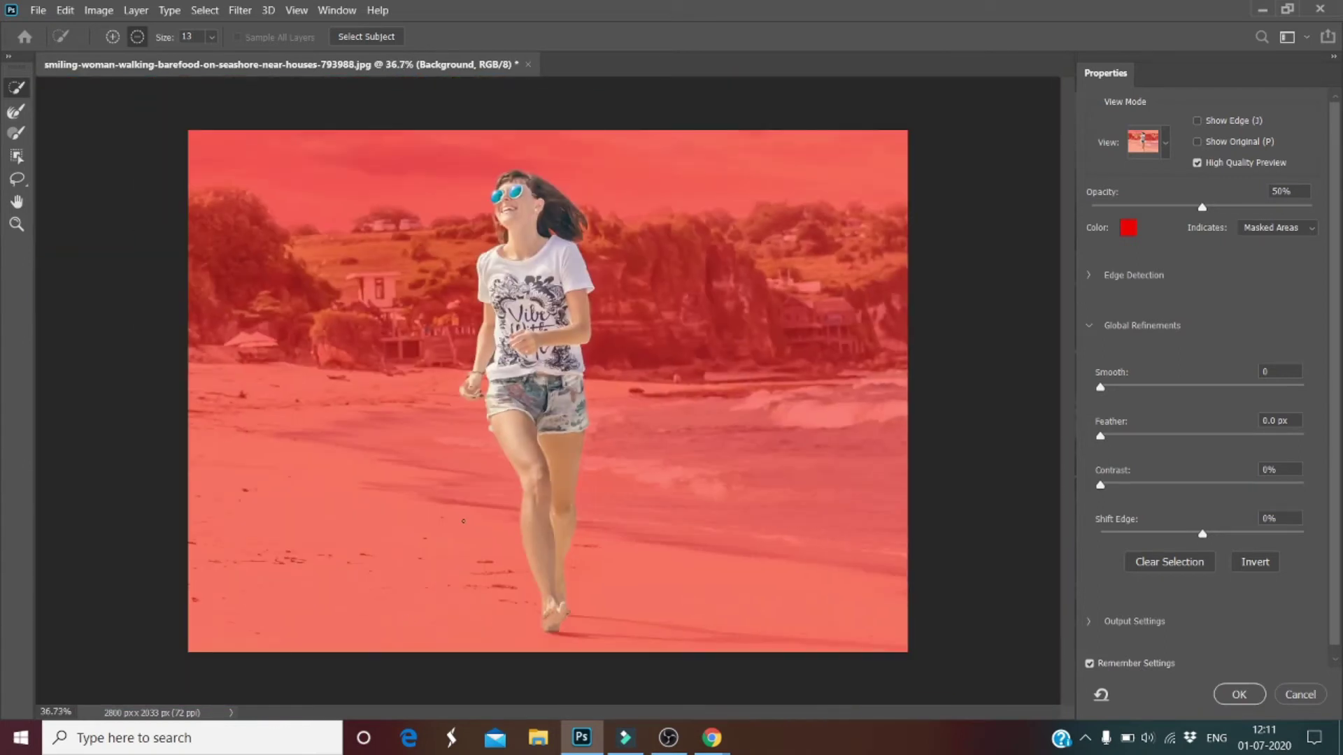
Subtract the leftover background beside the front thigh below the shorts' hem, and clean the shorts' outer edge near the fingertips
scroll(470, 404, "up", 8)
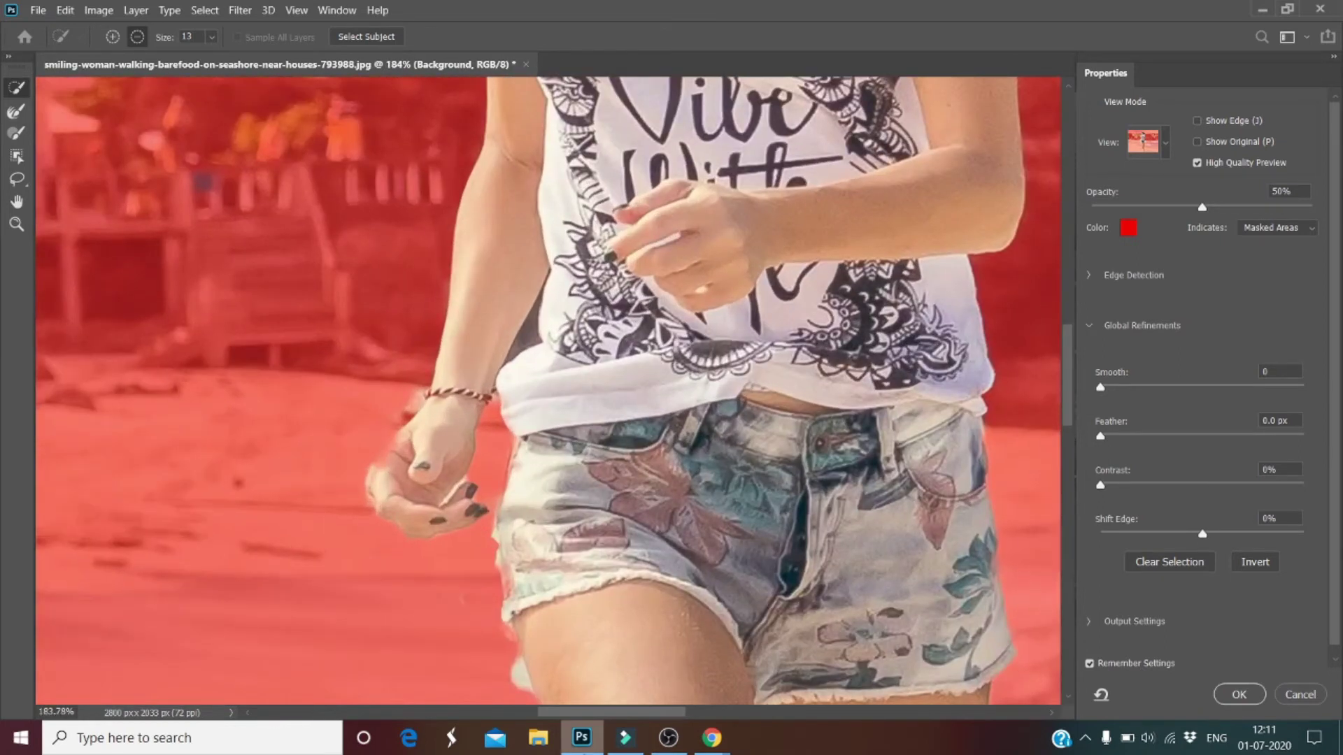
left_click_drag(504, 677, 511, 681)
left_click(511, 681)
left_click(515, 678)
left_click(513, 671)
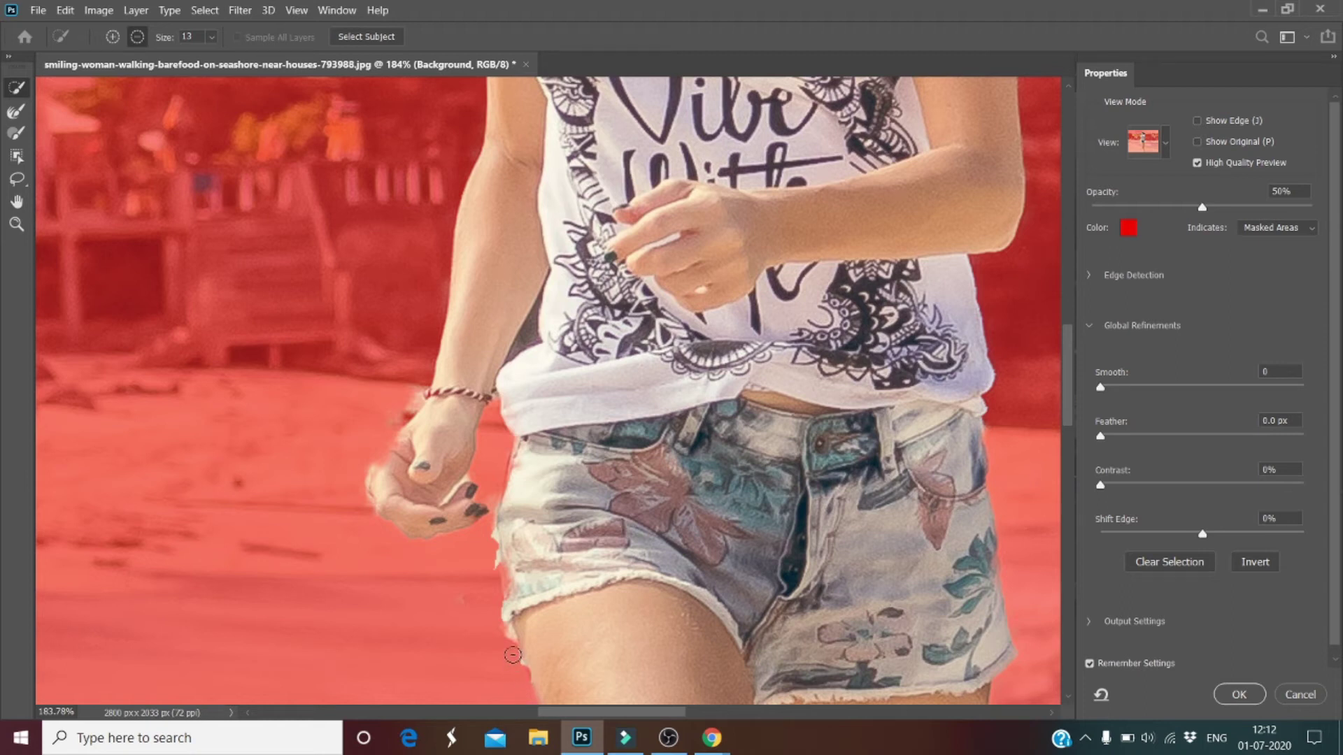
scroll(454, 617, "down", 2)
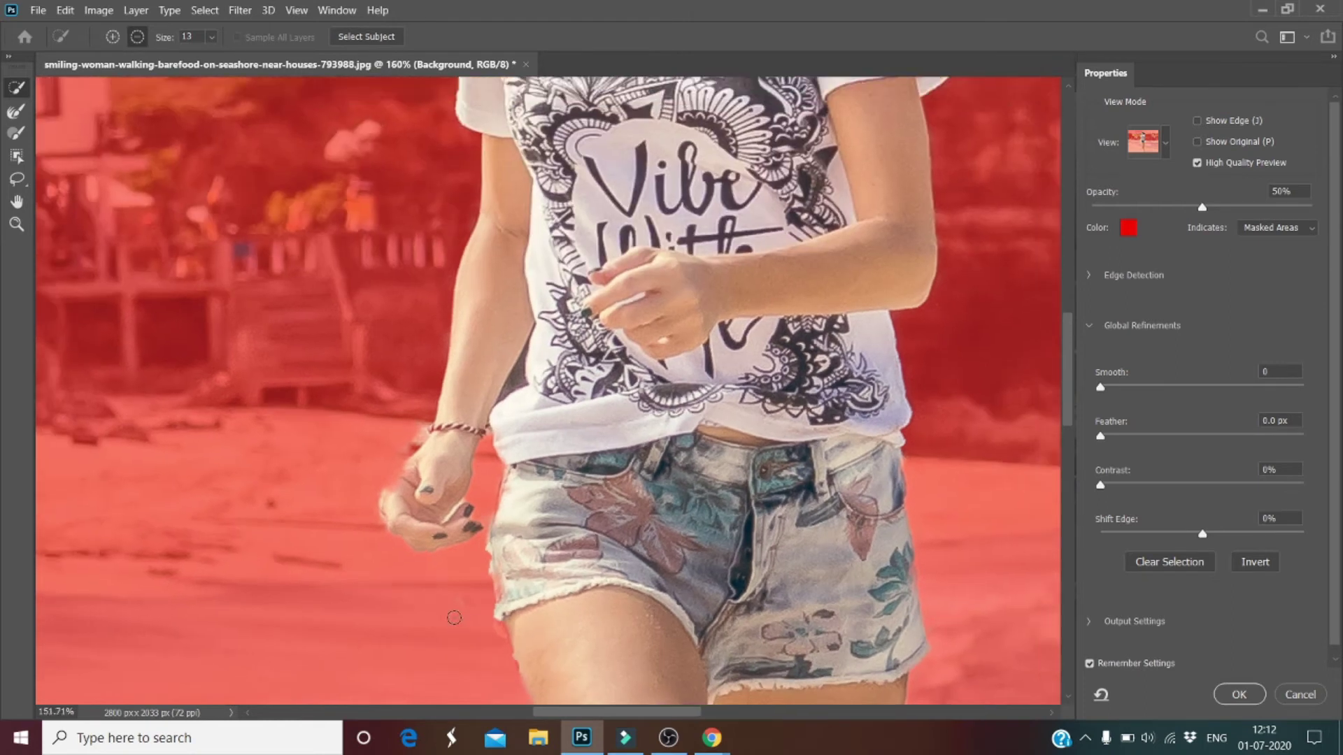
left_click_drag(480, 567, 481, 555)
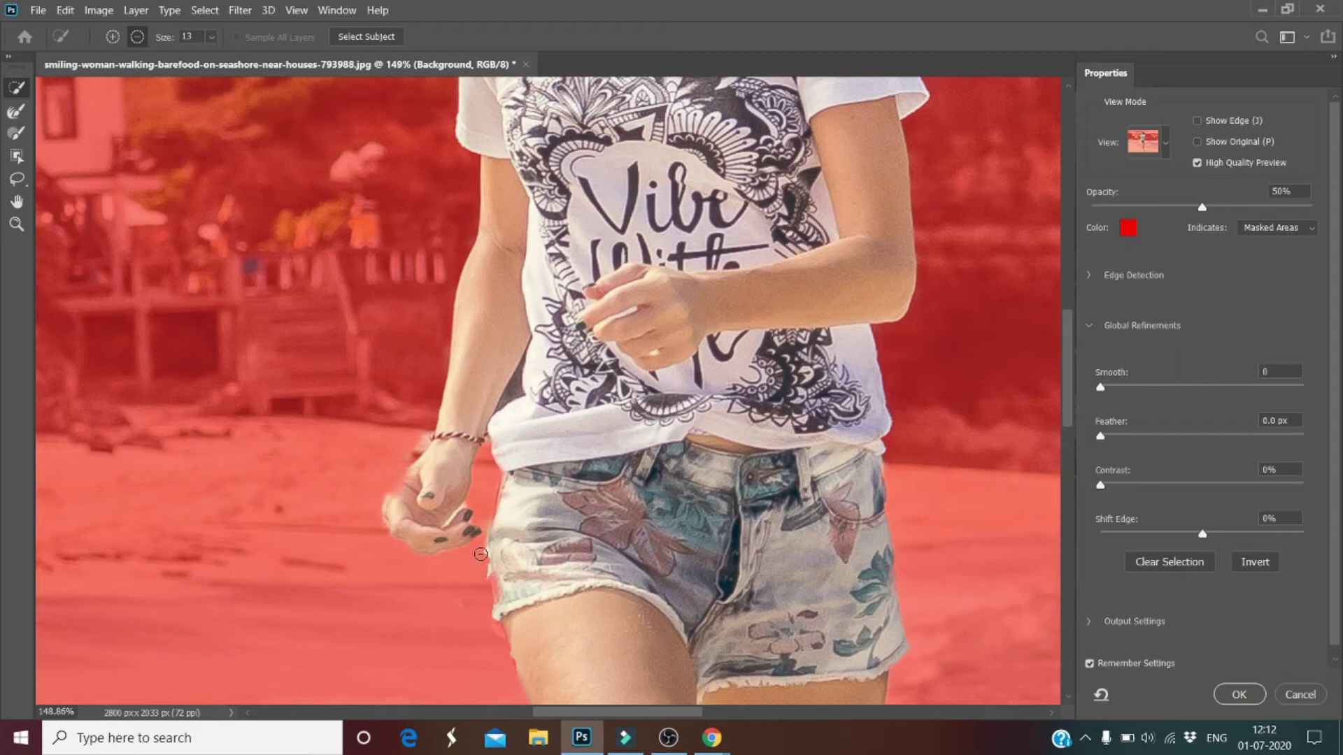
scroll(480, 564, "down", 8)
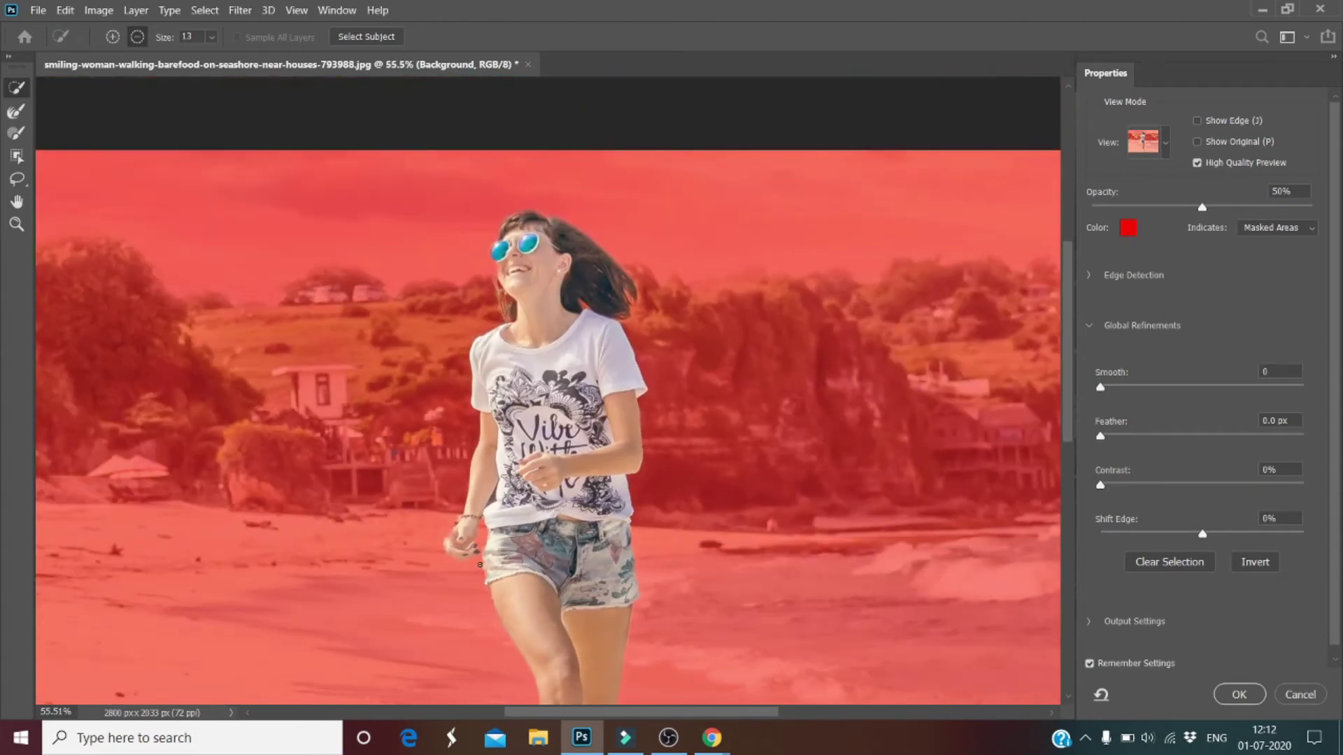
scroll(513, 302, "up", 2)
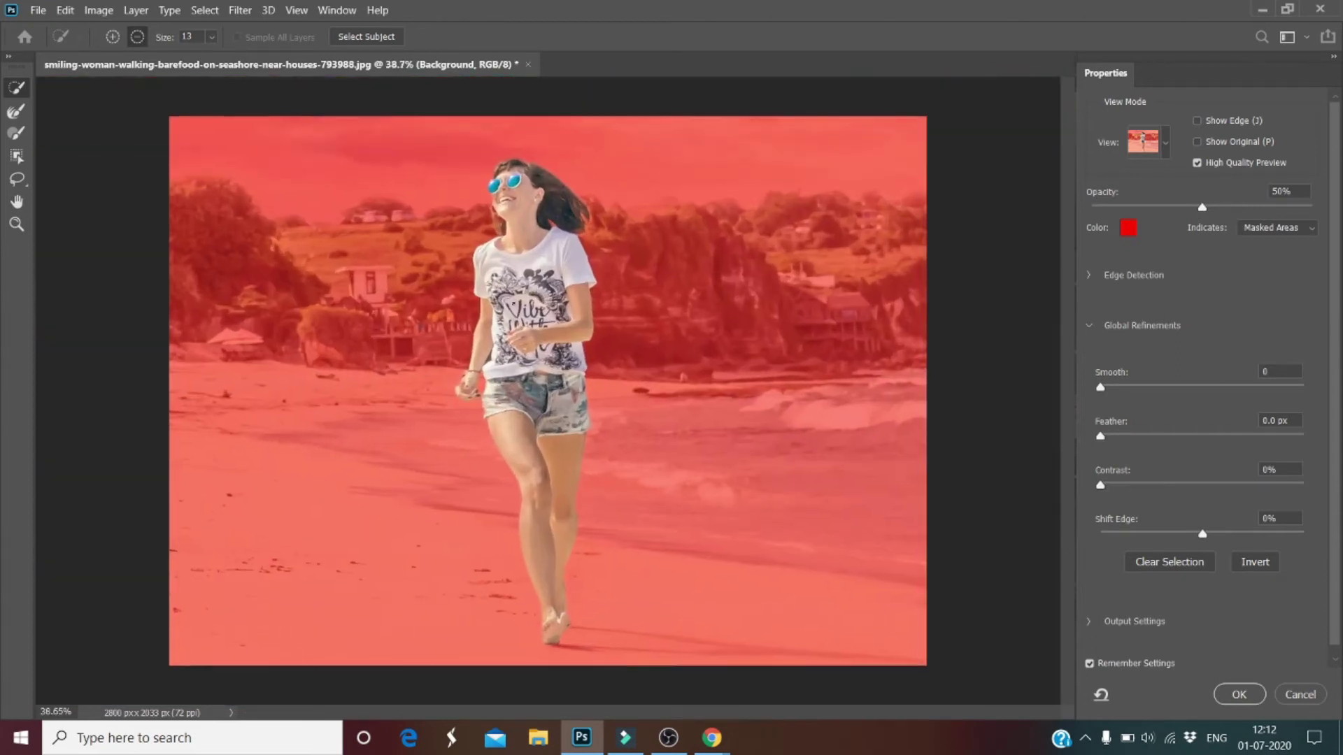
Refine the outer edge of the shorts and the front thigh, below the lowered hand, with the Refine Edge Brush
left_click(16, 112)
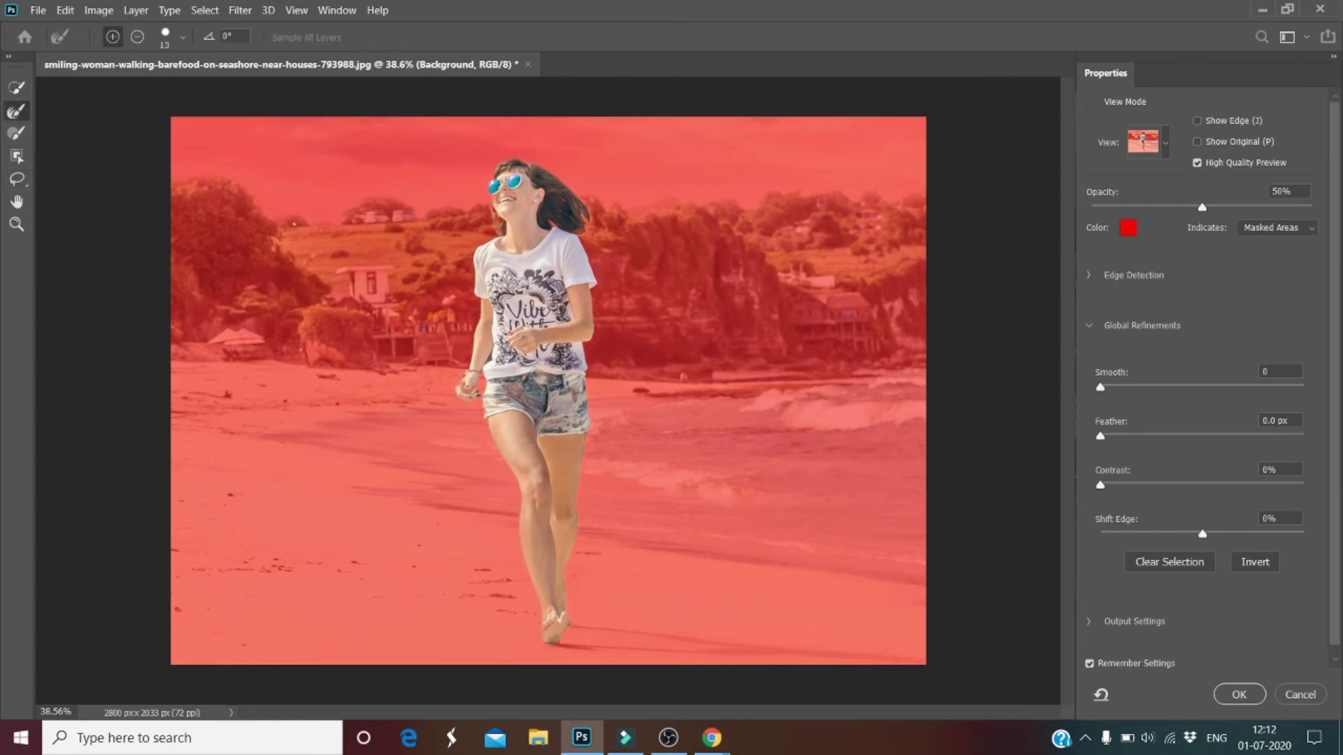
scroll(482, 394, "up", 10)
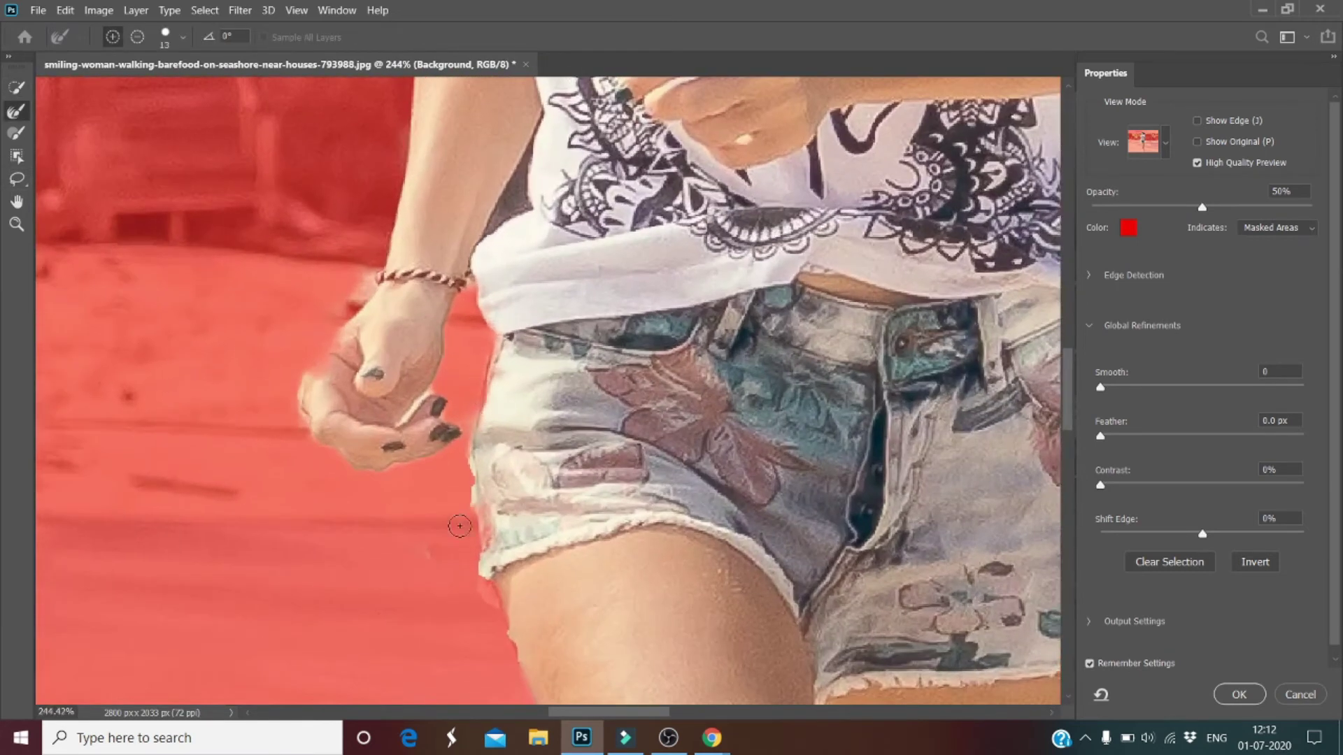
mouse_move(462, 483)
left_mouse_down()
mouse_move(474, 456)
mouse_move(484, 596)
mouse_move(489, 573)
mouse_move(499, 670)
mouse_move(507, 634)
mouse_move(524, 724)
left_mouse_up()
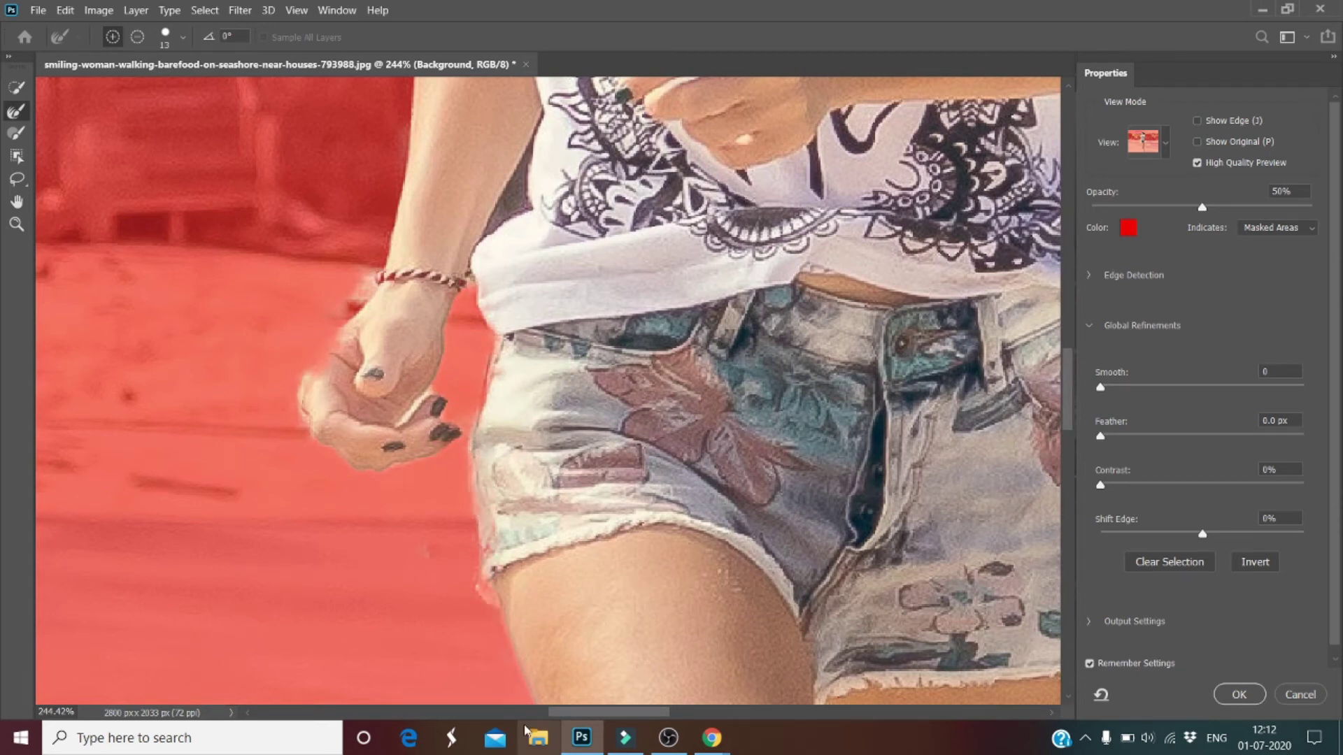
Examine the selection edges around the woman's arms, shirt and lowered hand for leftover background
scroll(534, 604, "down", 8)
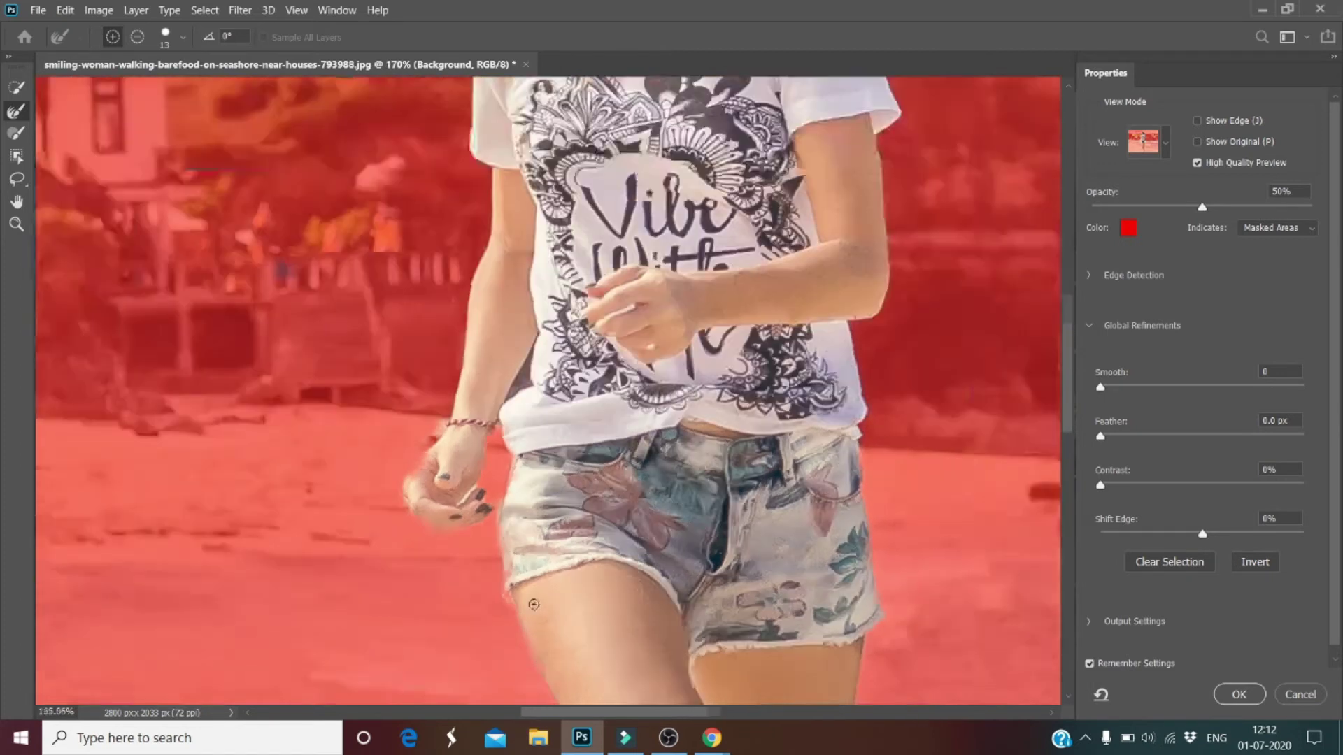
scroll(533, 604, "down", 3)
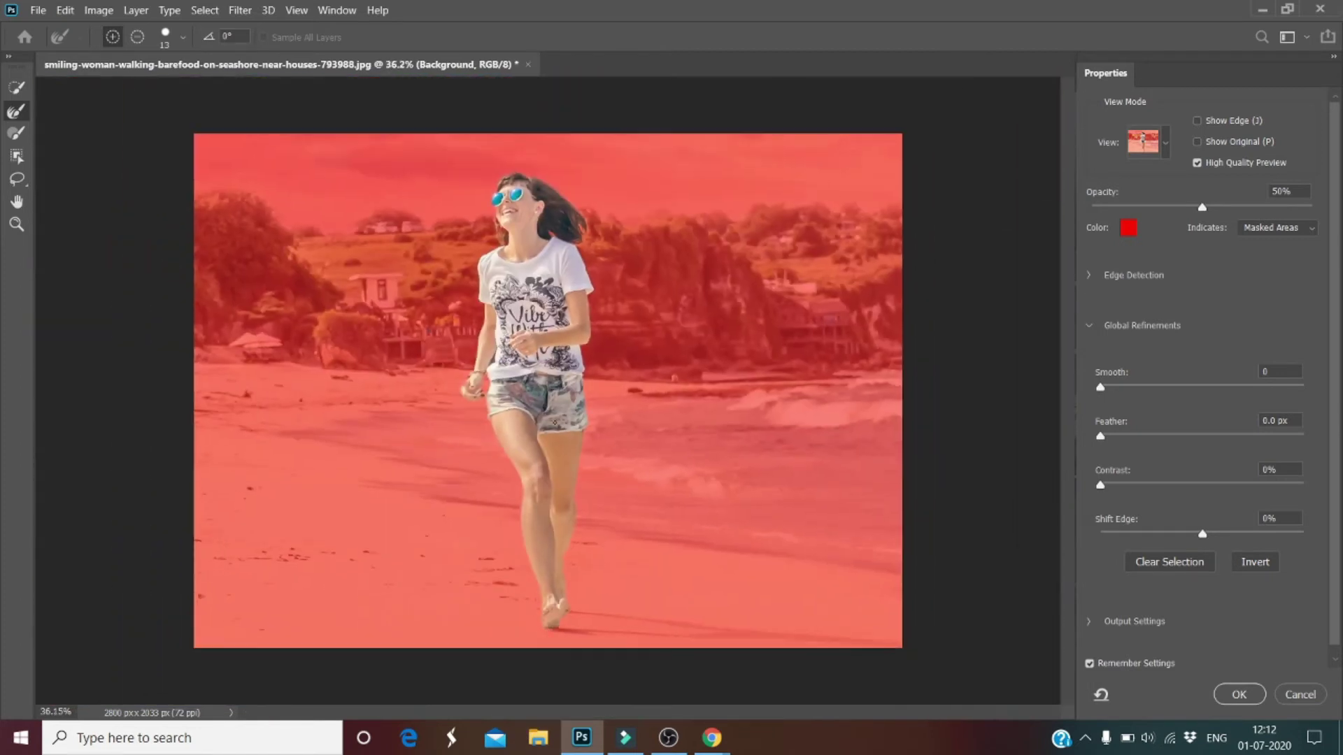
scroll(549, 199, "up", 3)
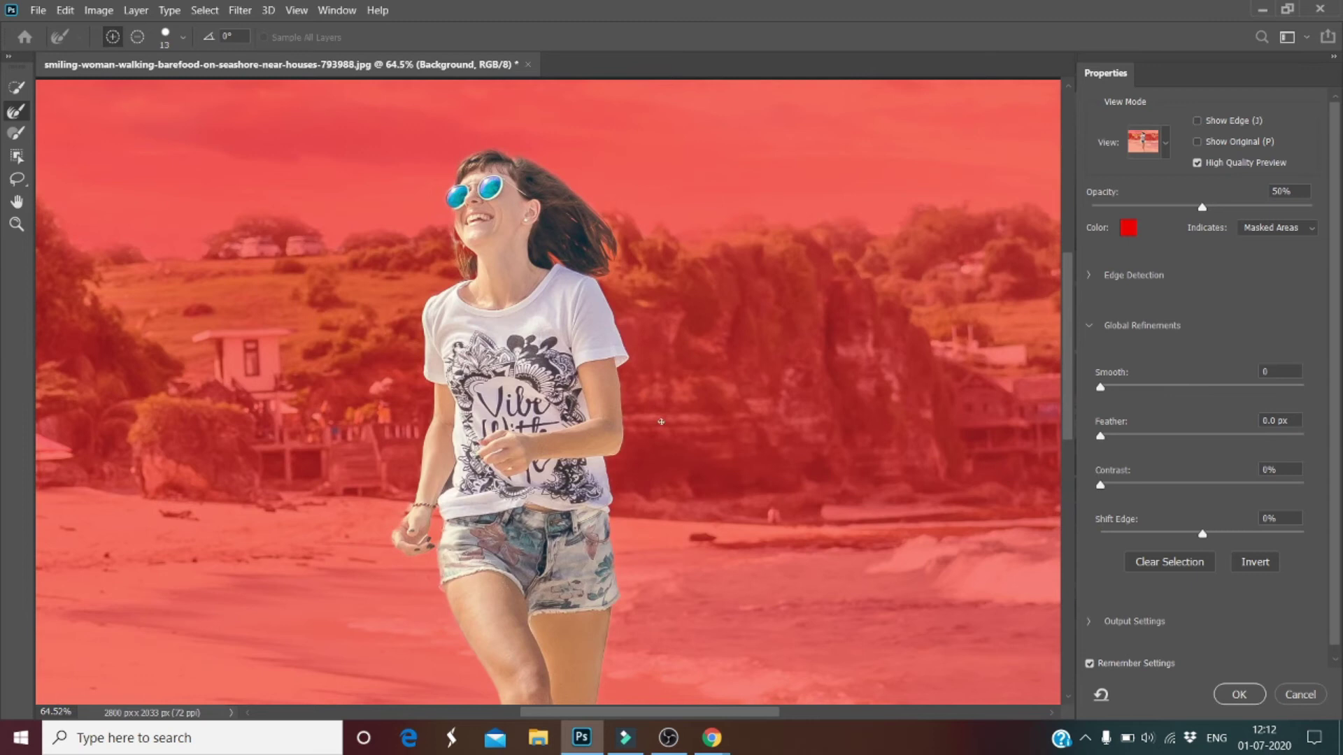
scroll(661, 422, "up", 4)
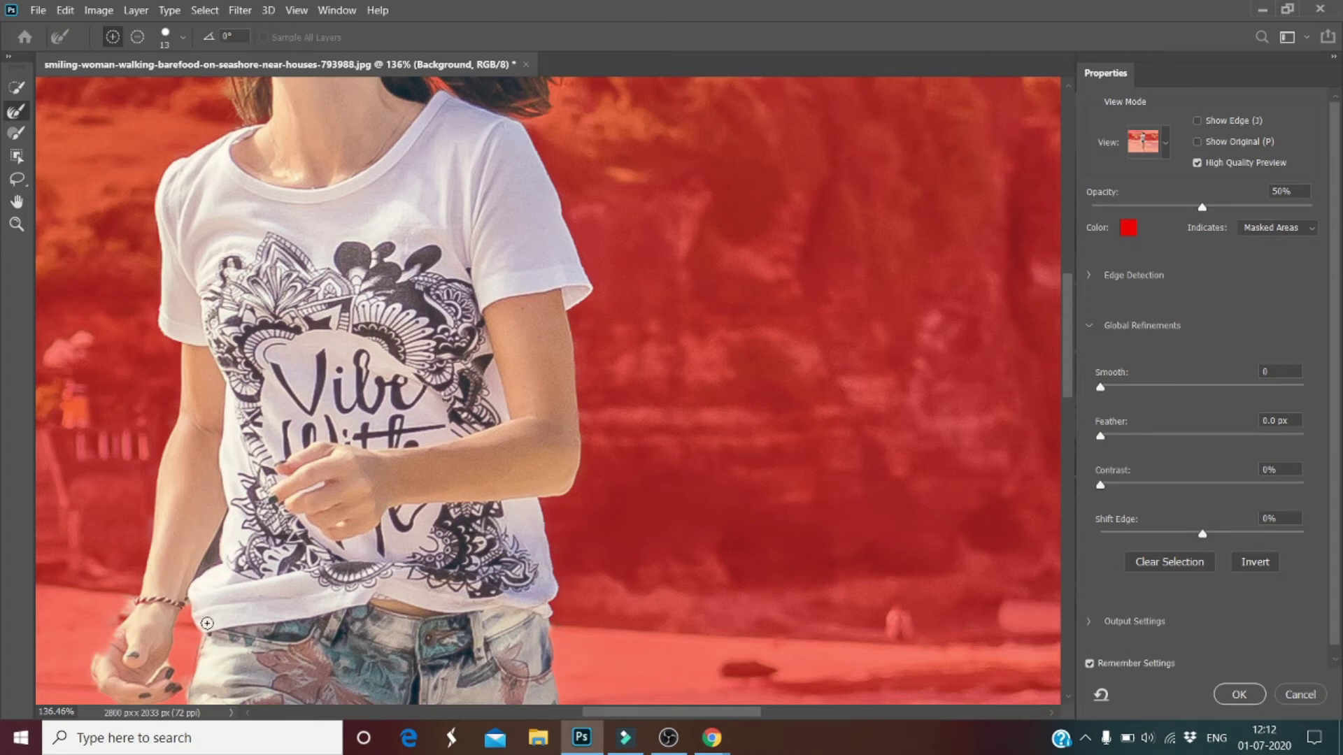
scroll(176, 626, "down", 6)
scroll(161, 622, "up", 6)
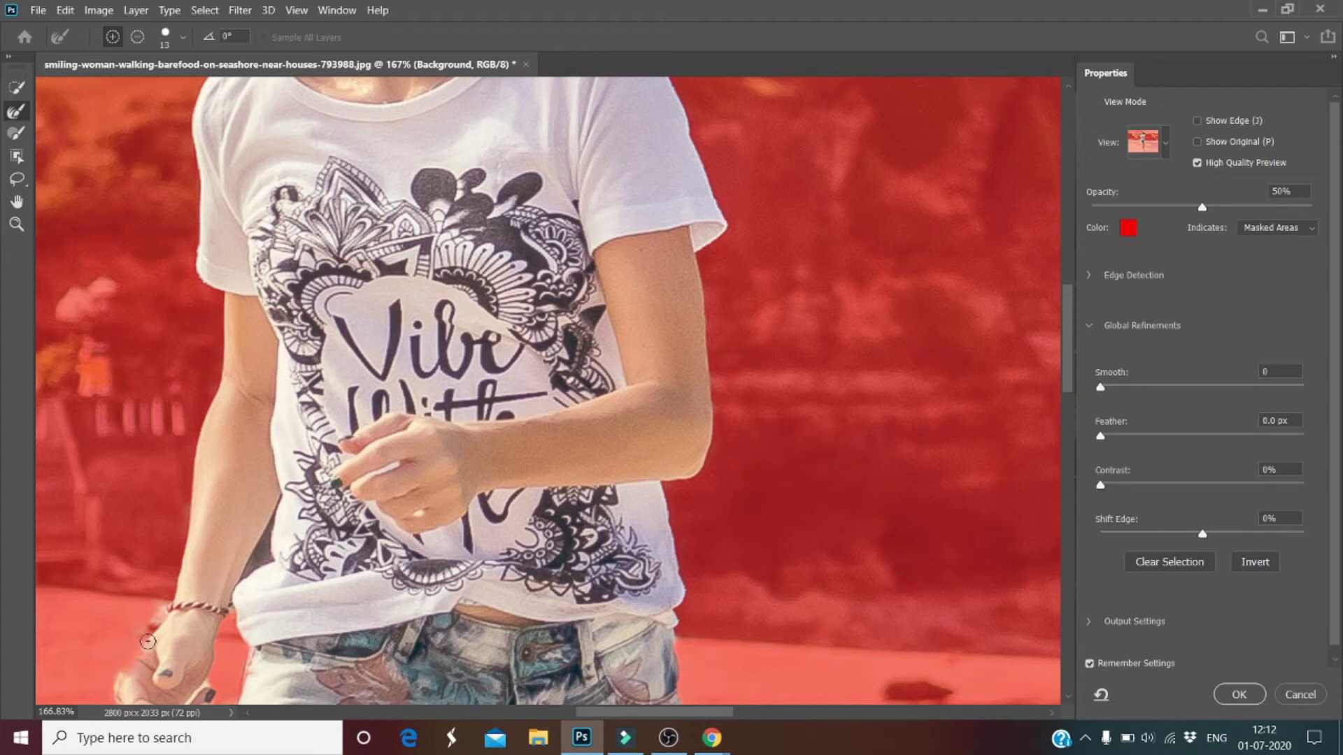
scroll(148, 641, "down", 9)
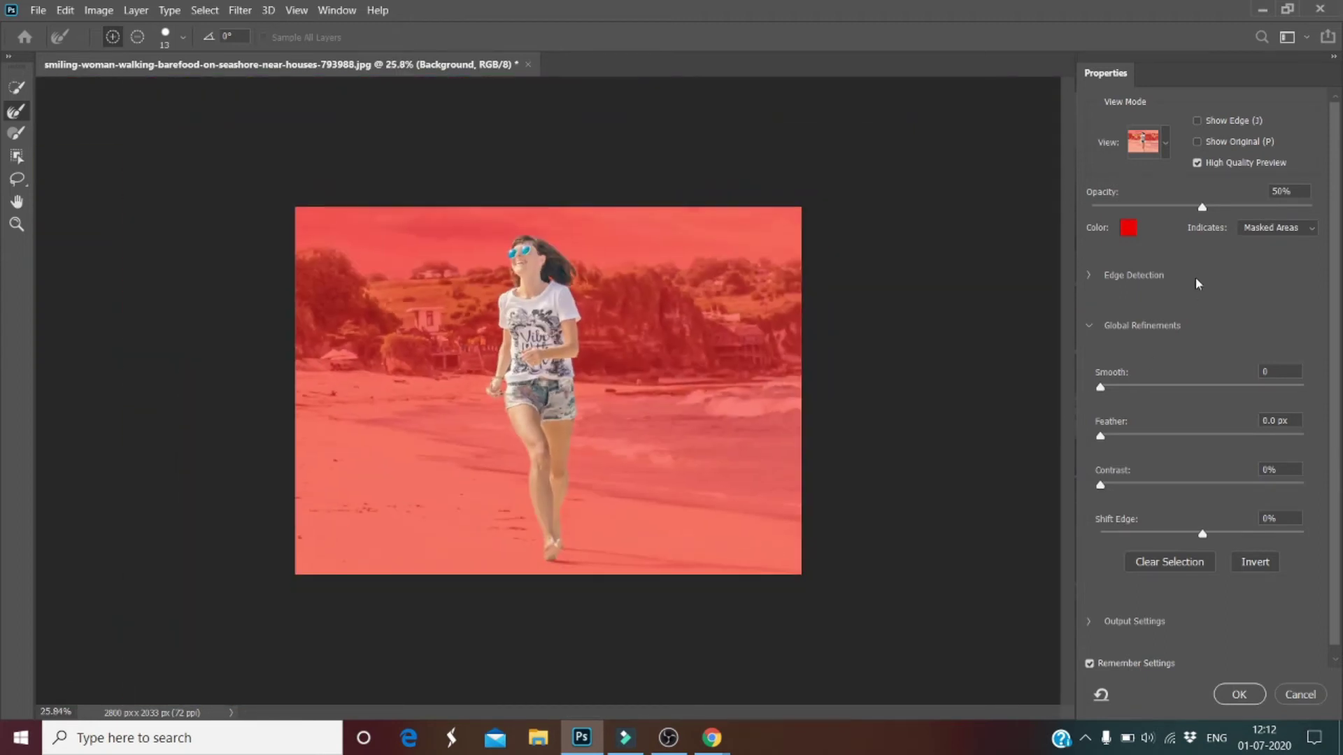
Turn on Show Edge to display the refinement border and expand the Edge Detection settings
left_click(1196, 121)
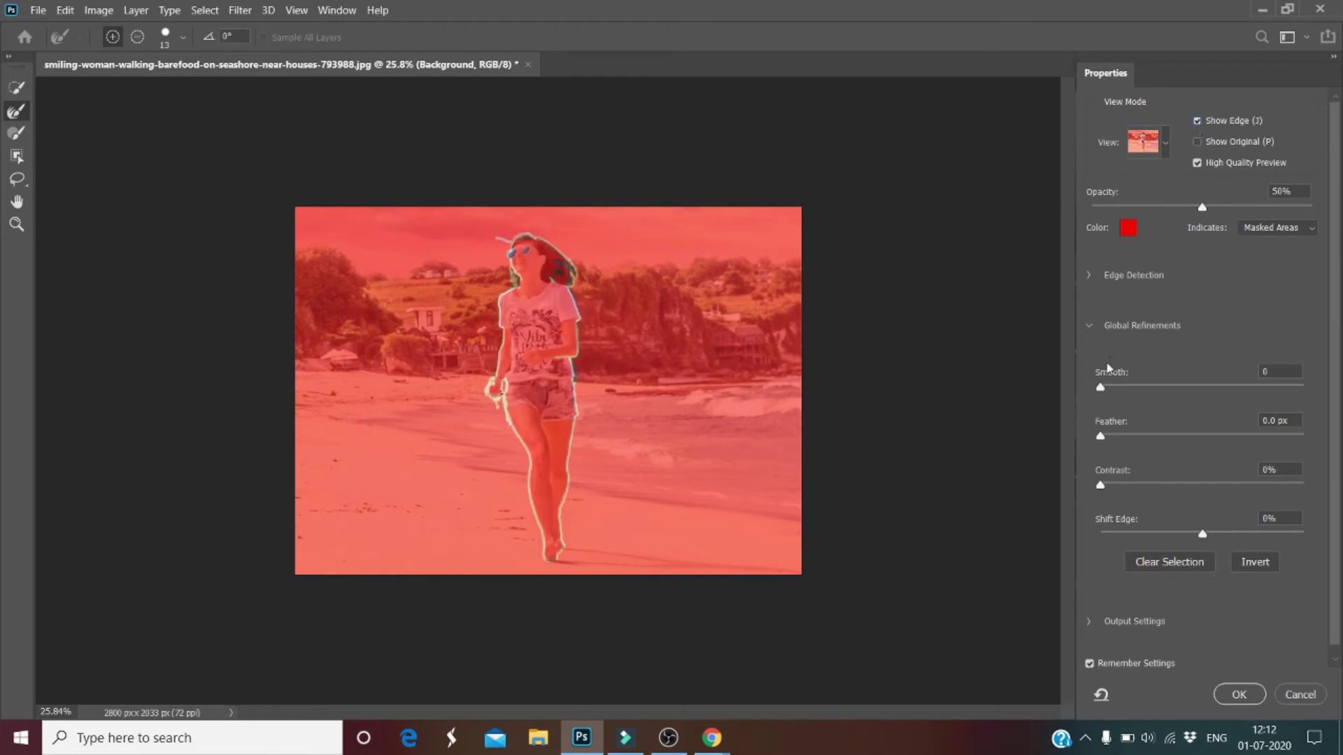
left_click(1086, 275)
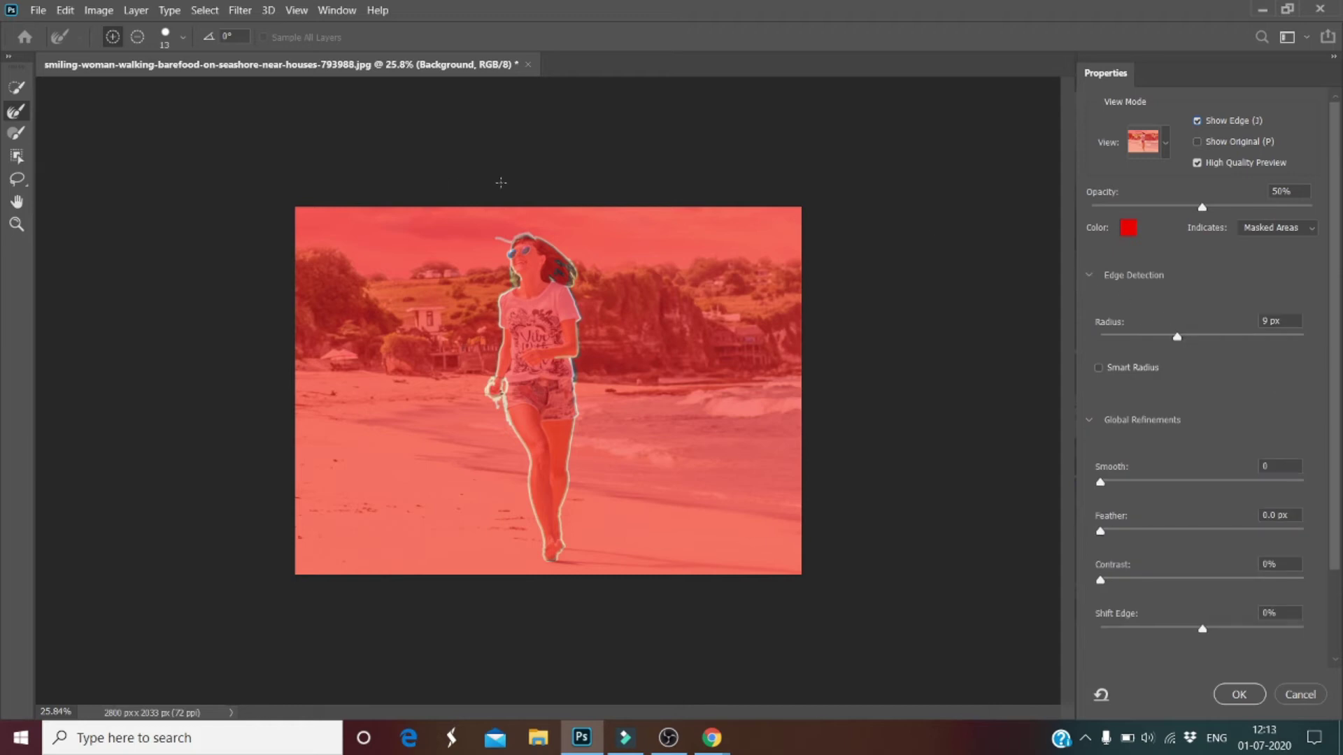
scroll(502, 183, "up", 4)
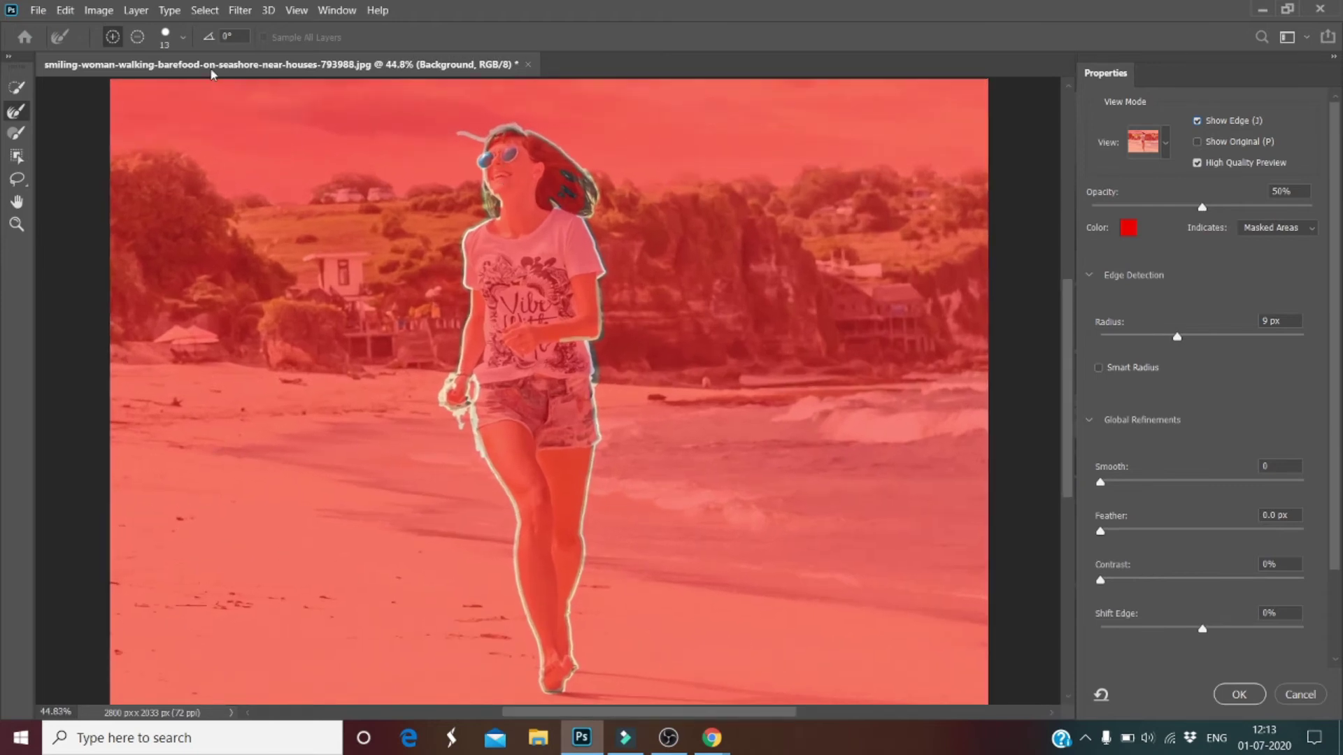
Subtract the stray edge strip extending in front of the fringe with the Quick Selection tool, and turn off Show Edge
left_click(16, 87)
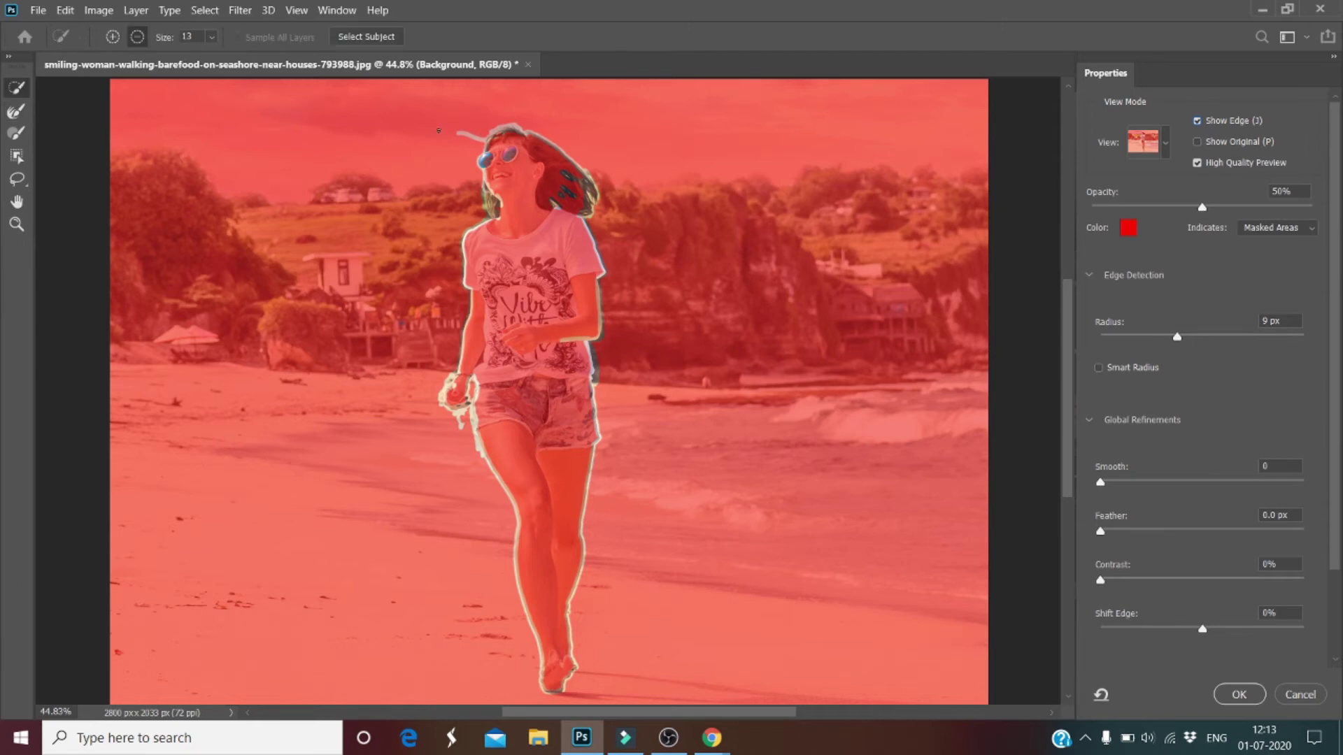
scroll(439, 131, "up", 4)
mouse_move(489, 132)
left_mouse_down()
mouse_move(480, 145)
mouse_move(502, 134)
mouse_move(502, 157)
left_mouse_up()
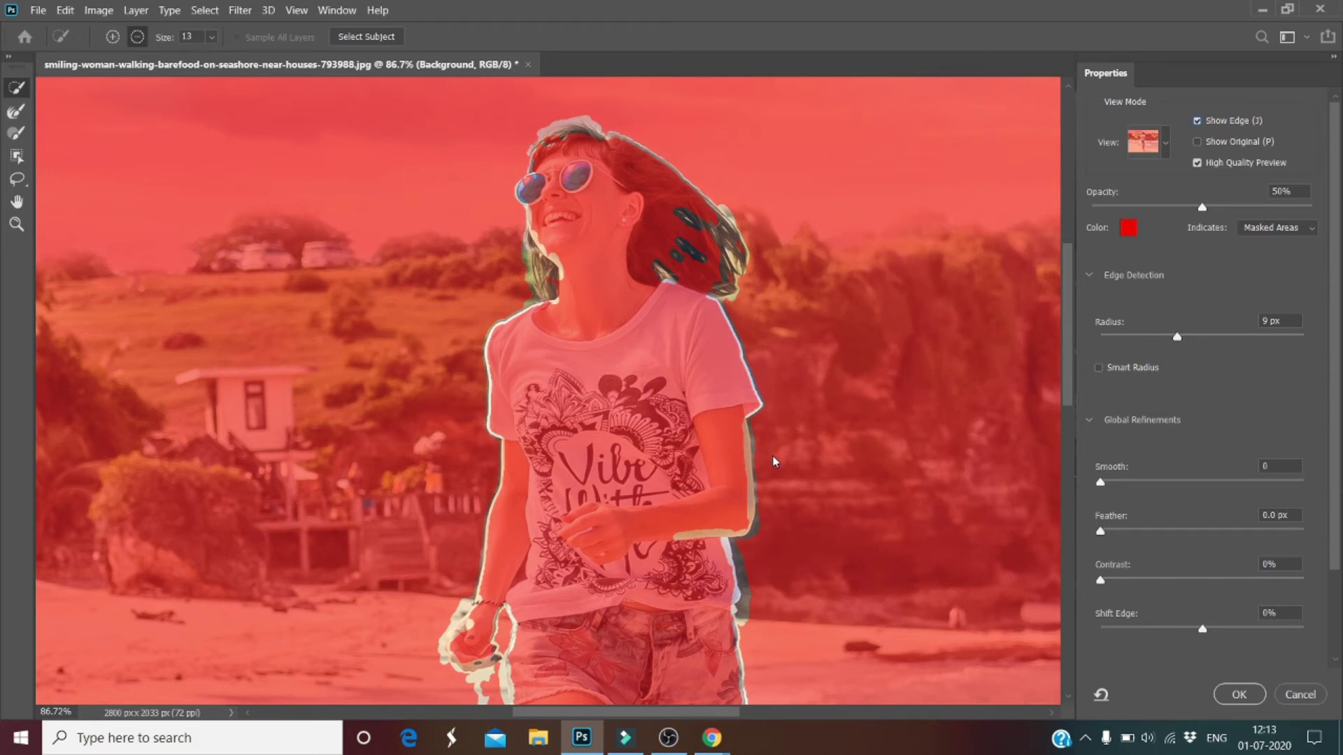
left_click(1197, 121)
scroll(745, 364, "down", 5)
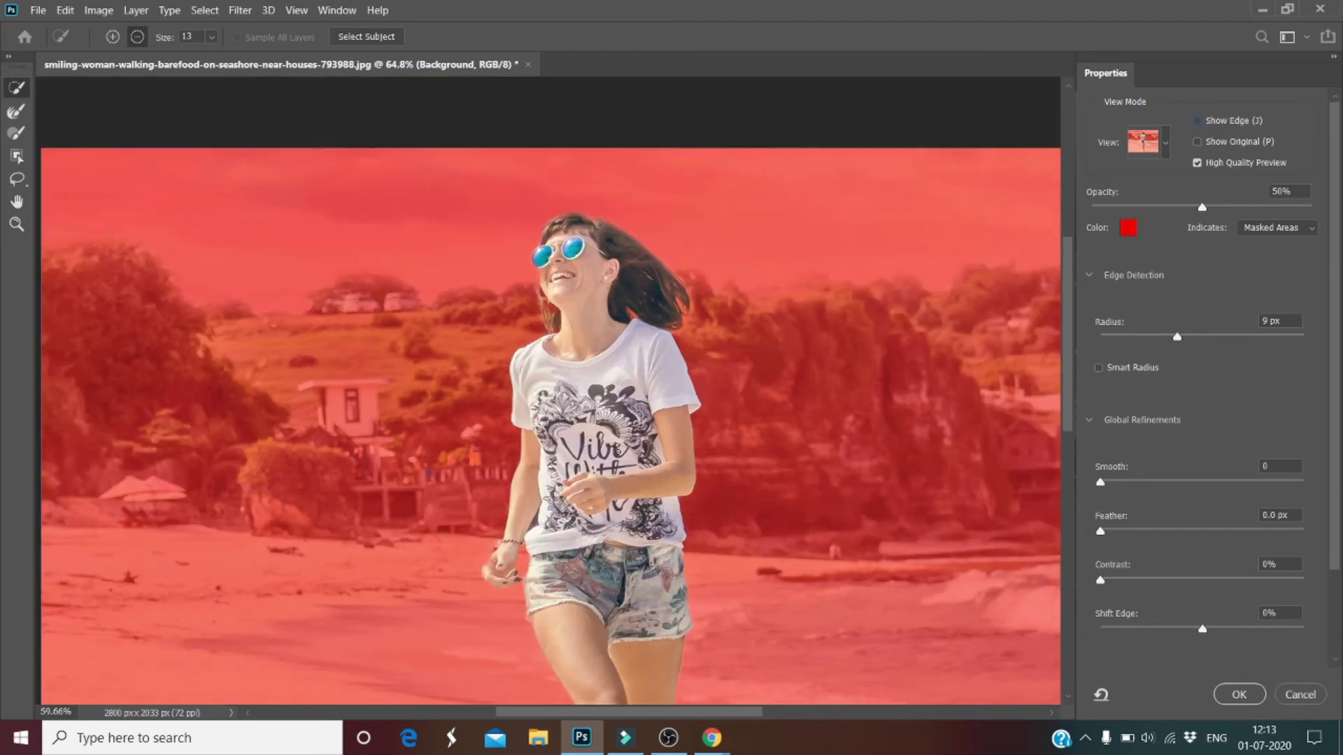
Expand the Output Settings of Select and Mask and turn on Decontaminate Colors
scroll(535, 308, "up", 5)
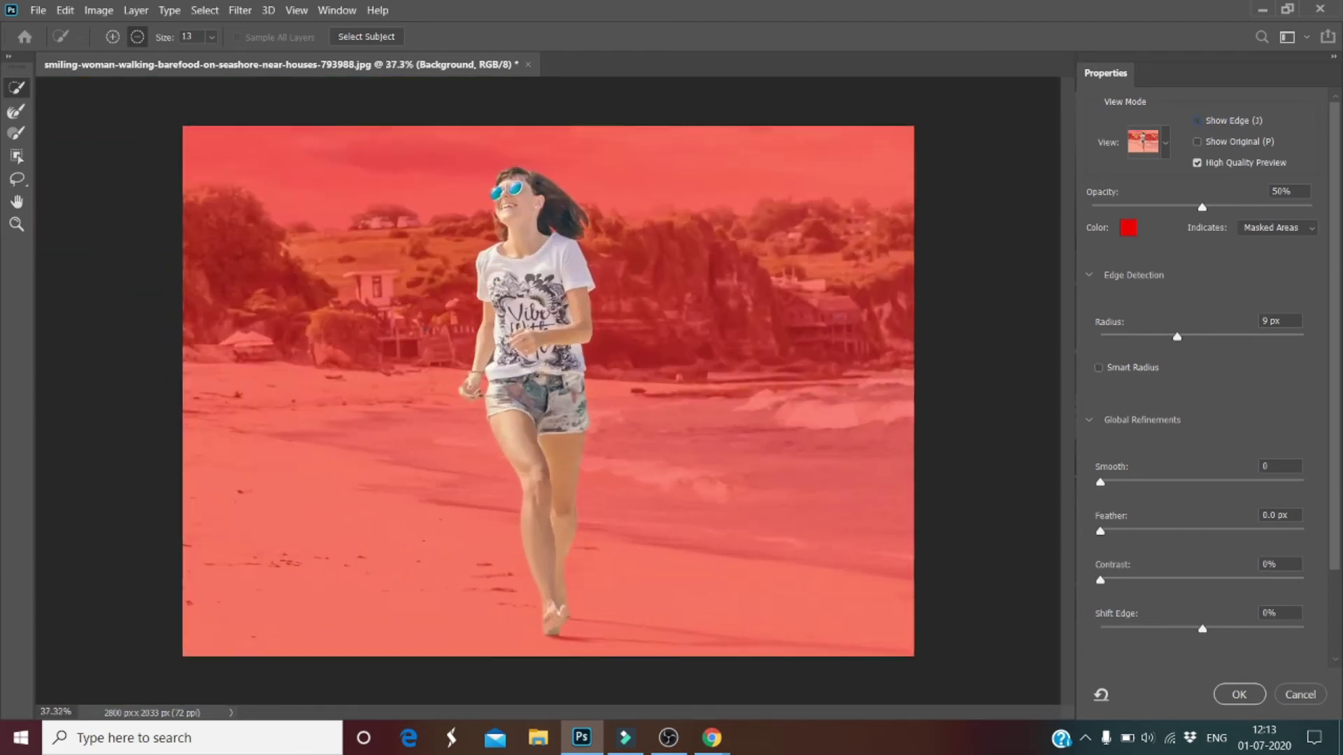
scroll(535, 308, "down", 3)
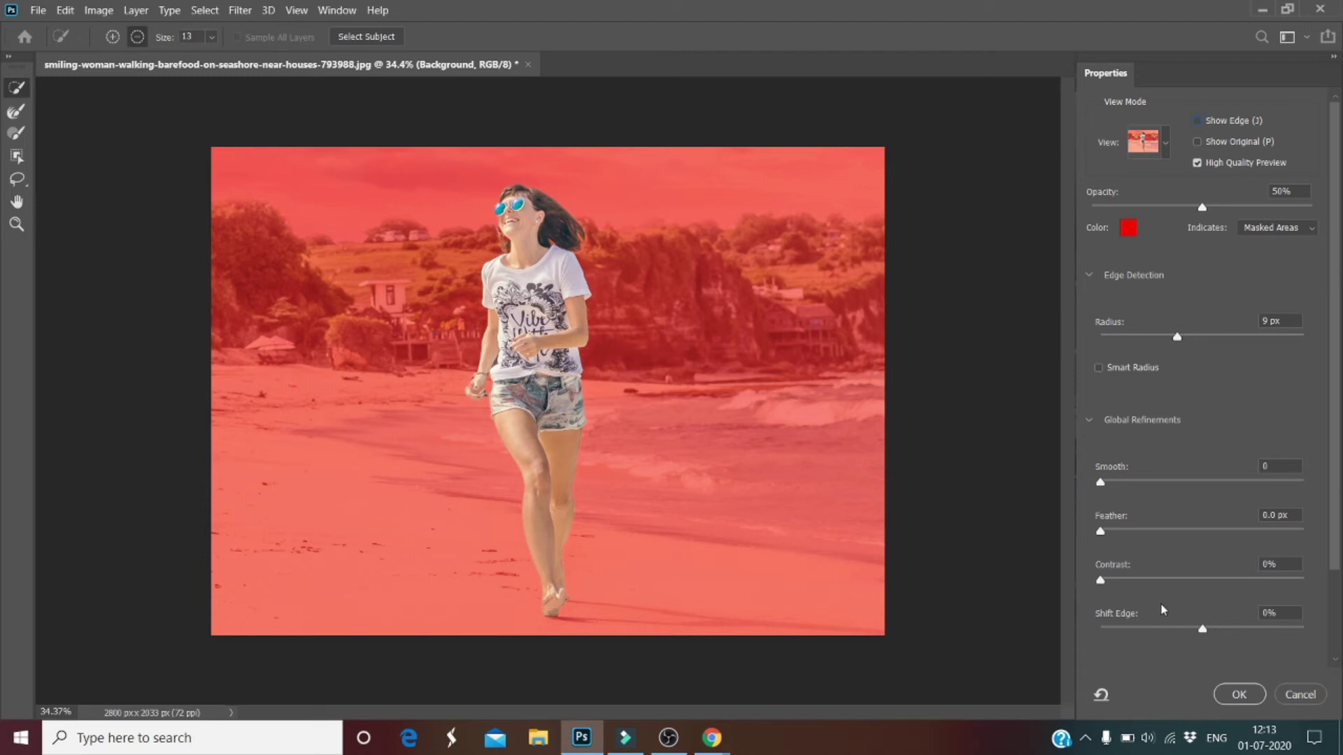
scroll(1163, 637, "down", 2)
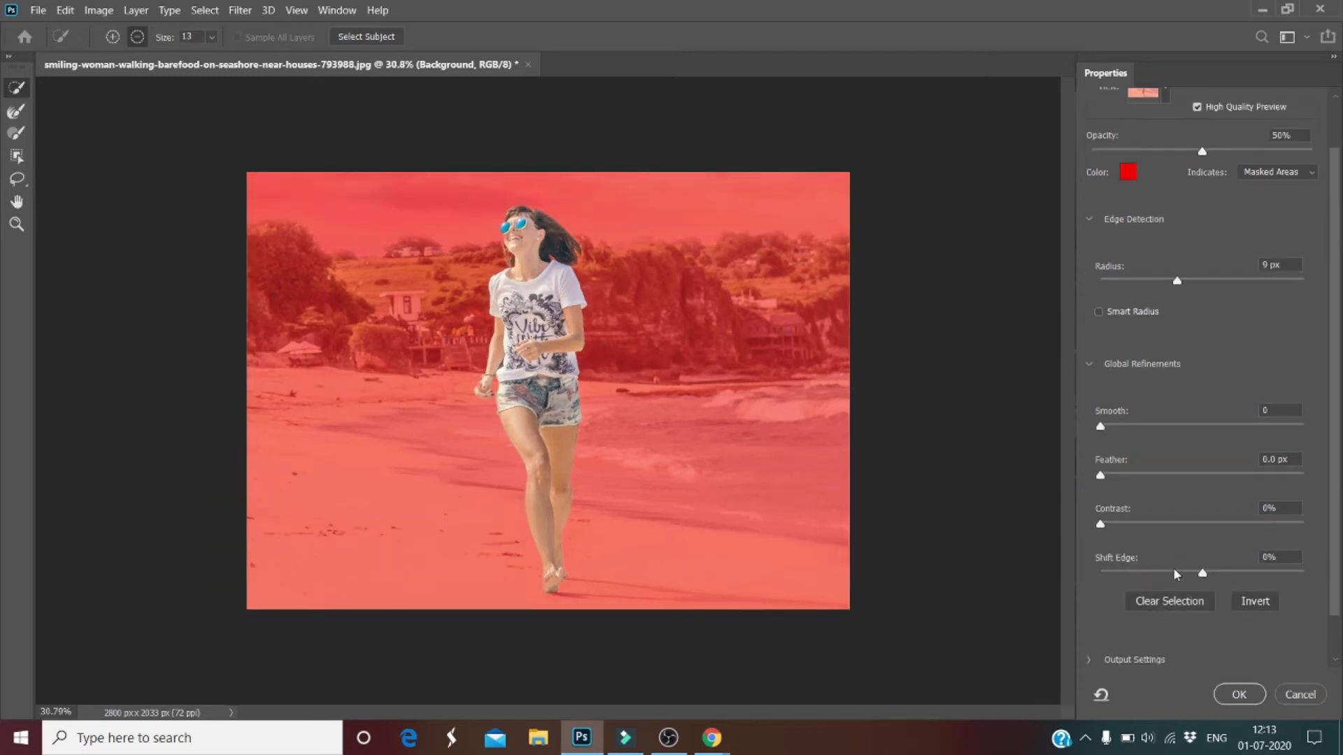
left_click(1088, 661)
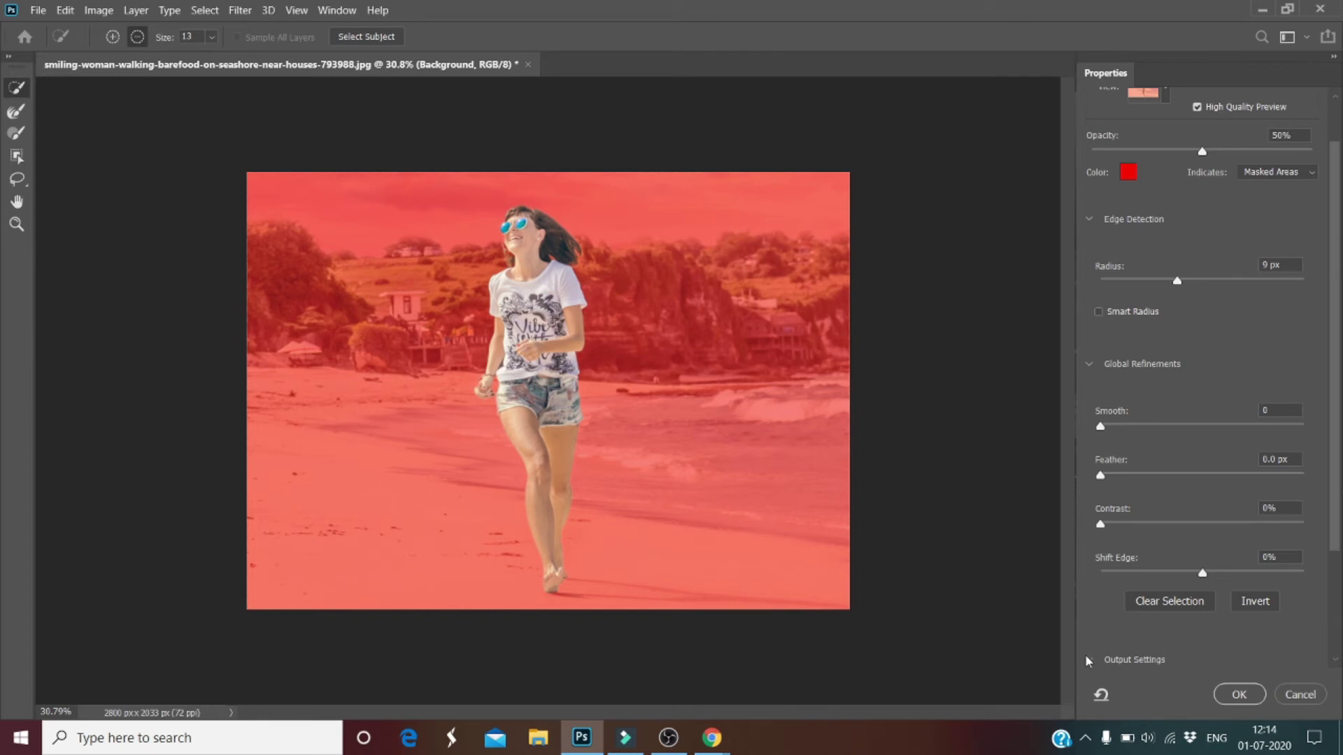
scroll(1134, 668, "down", 2)
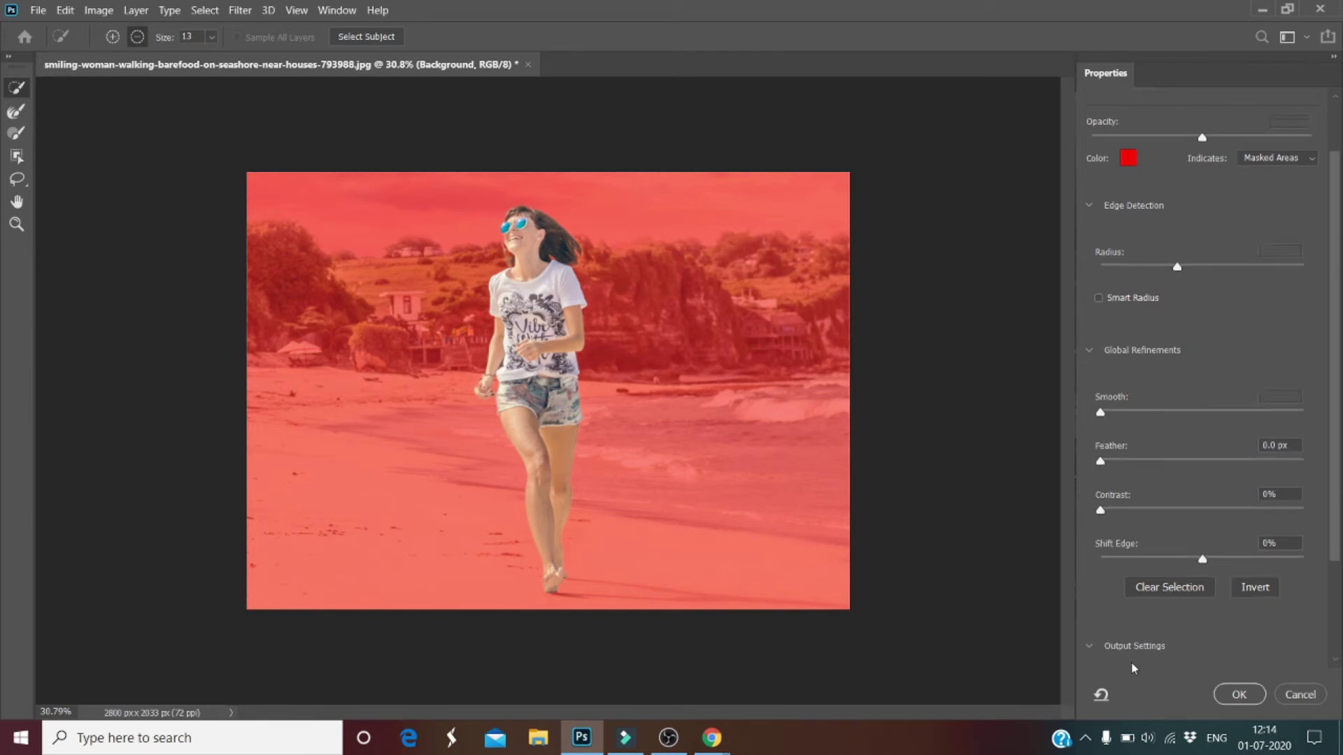
scroll(1131, 647, "down", 3)
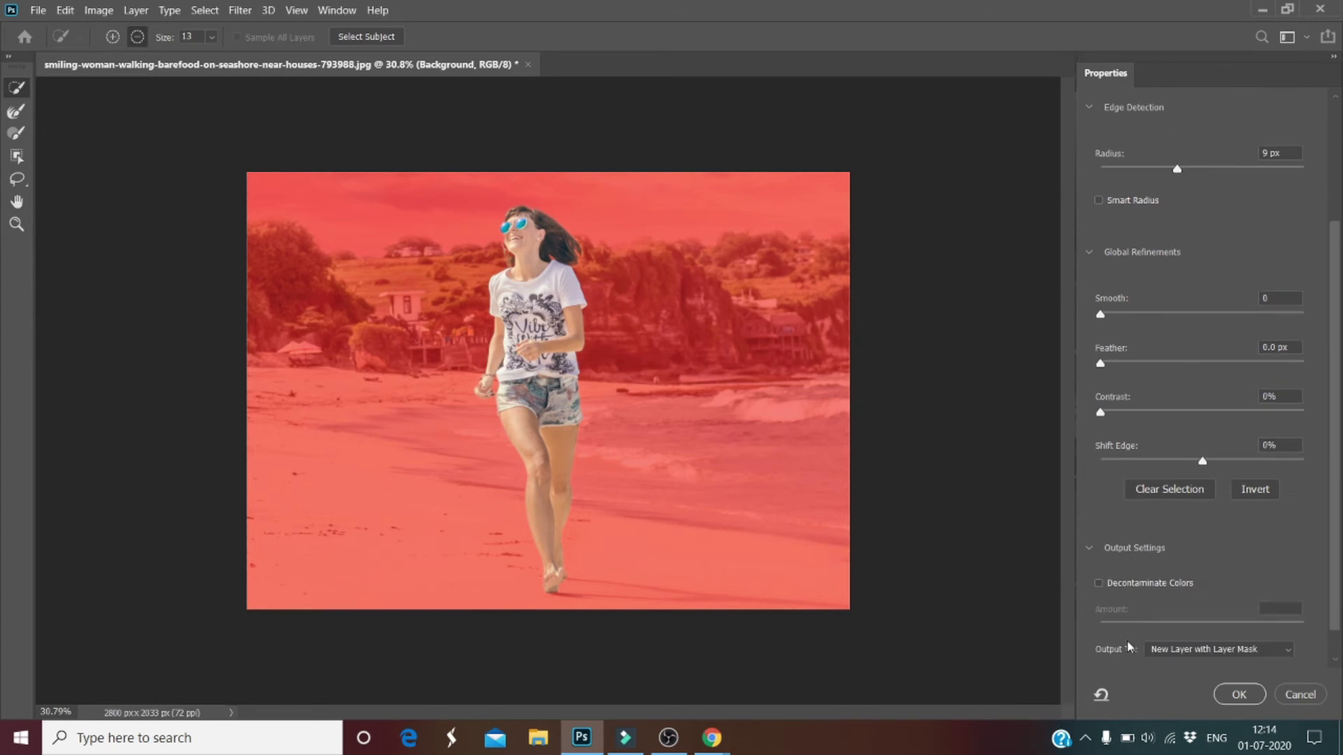
left_click(1097, 584)
scroll(1110, 588, "down", 1)
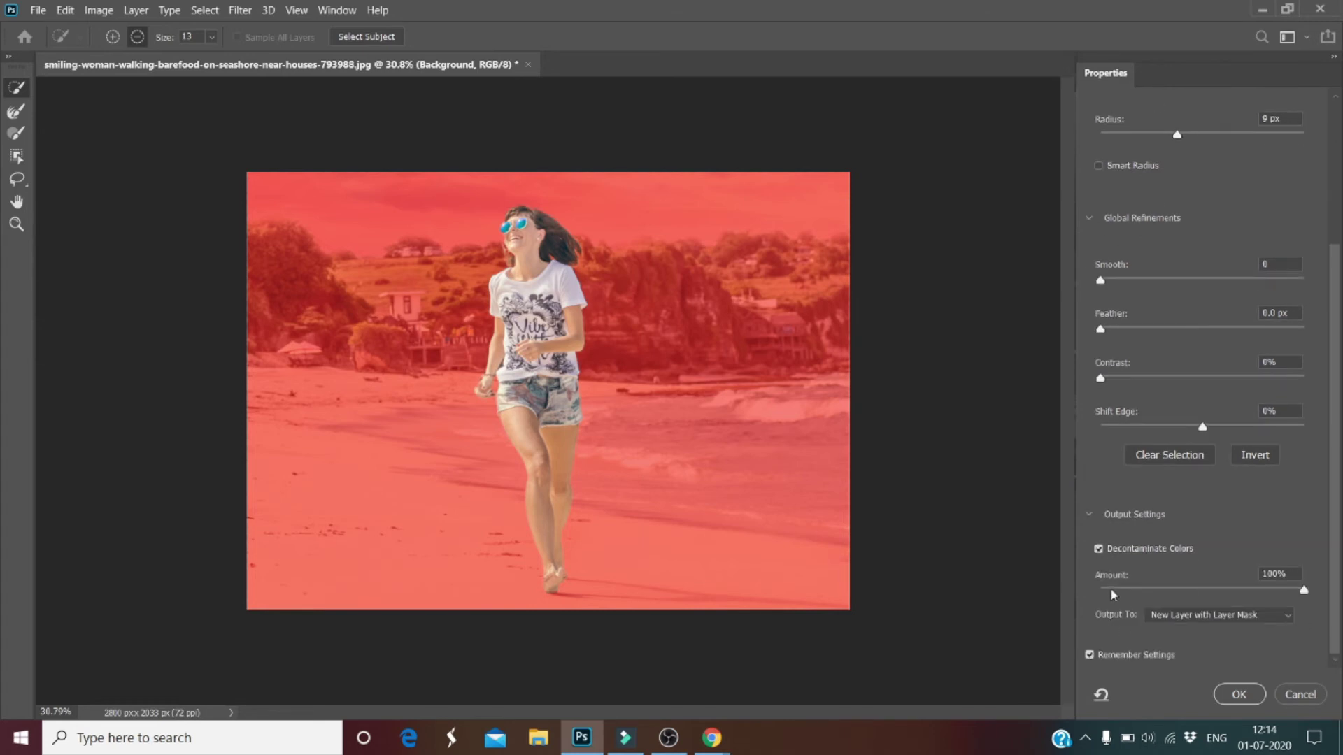
Output the selection to New Layer with Layer Mask and apply the Select and Mask refinements
left_click(1259, 620)
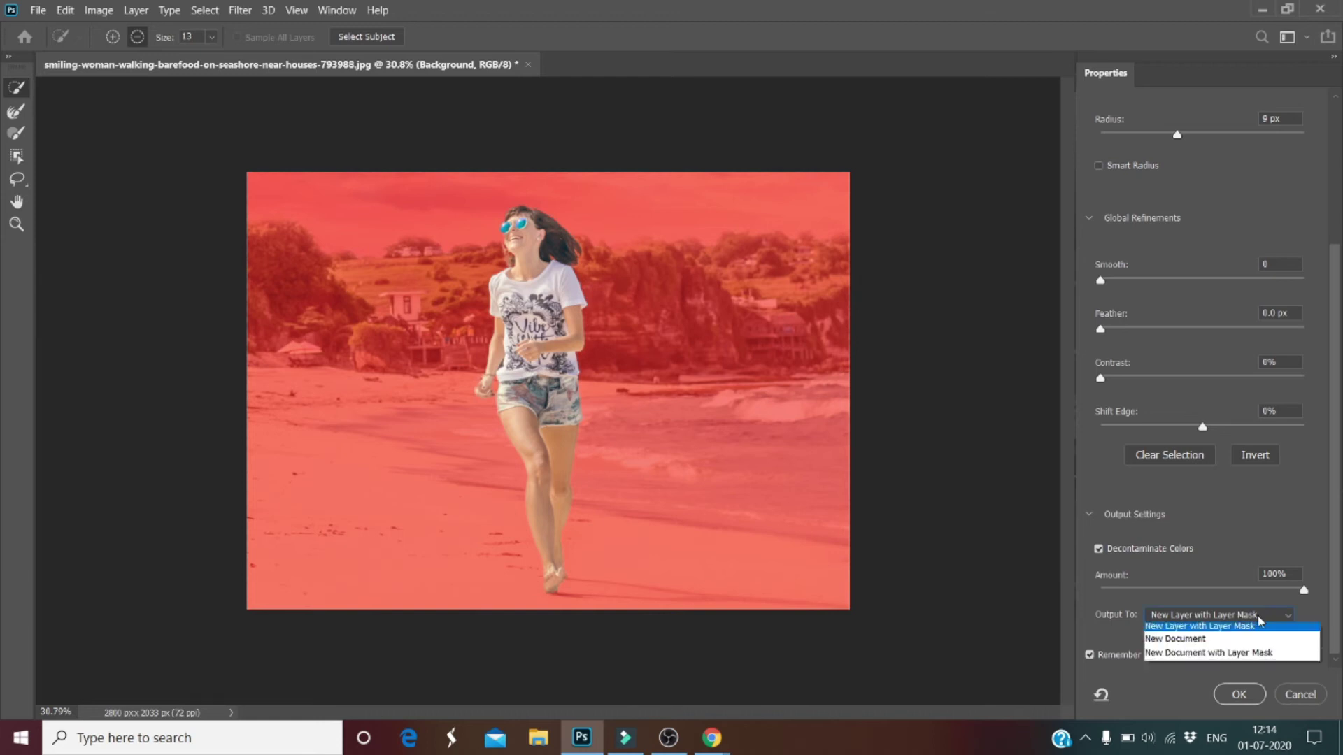
left_click(1259, 620)
left_click(1259, 621)
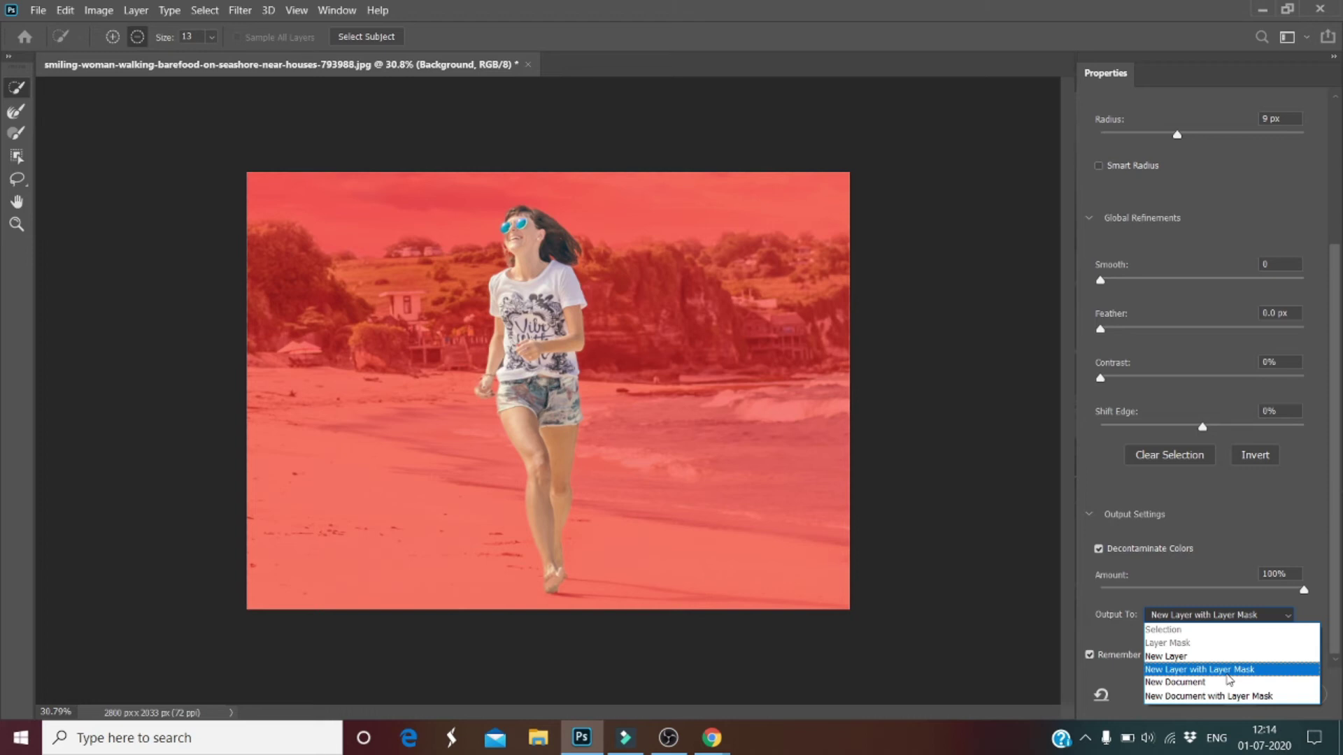
left_click(1227, 675)
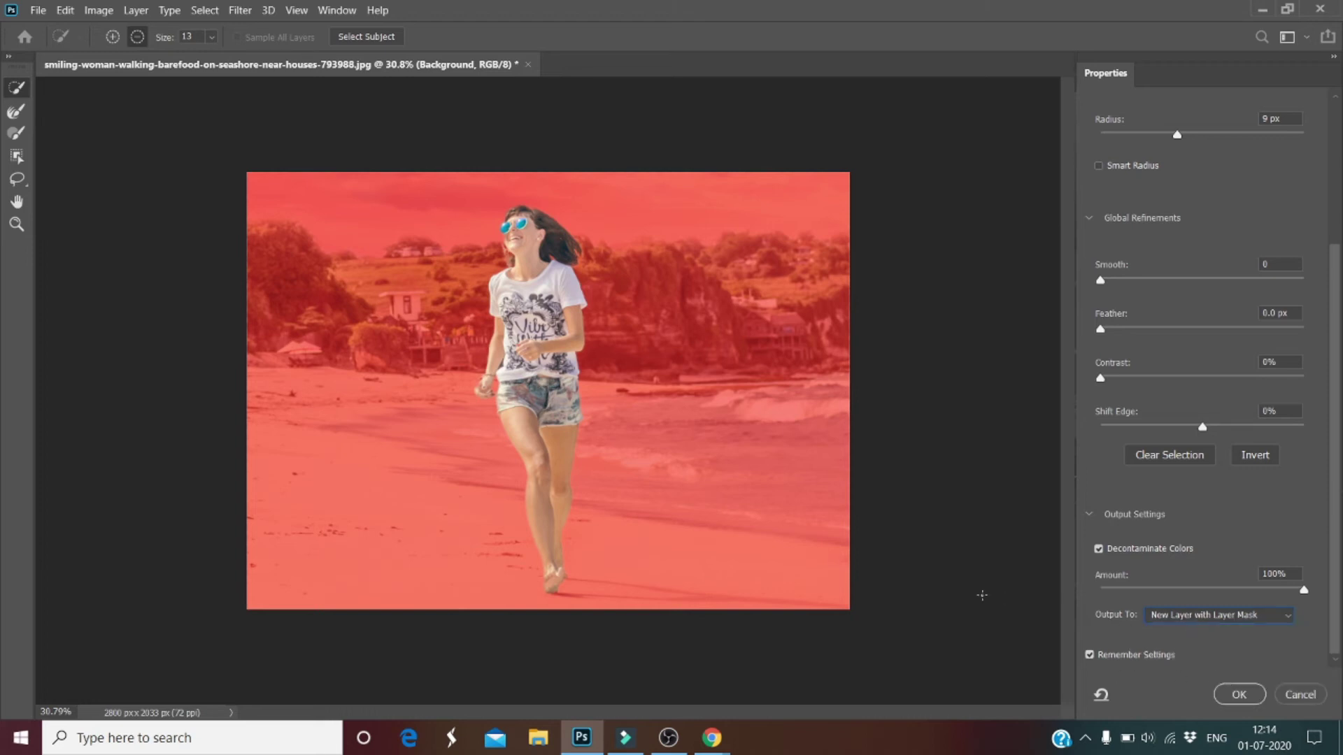
left_click(1243, 694)
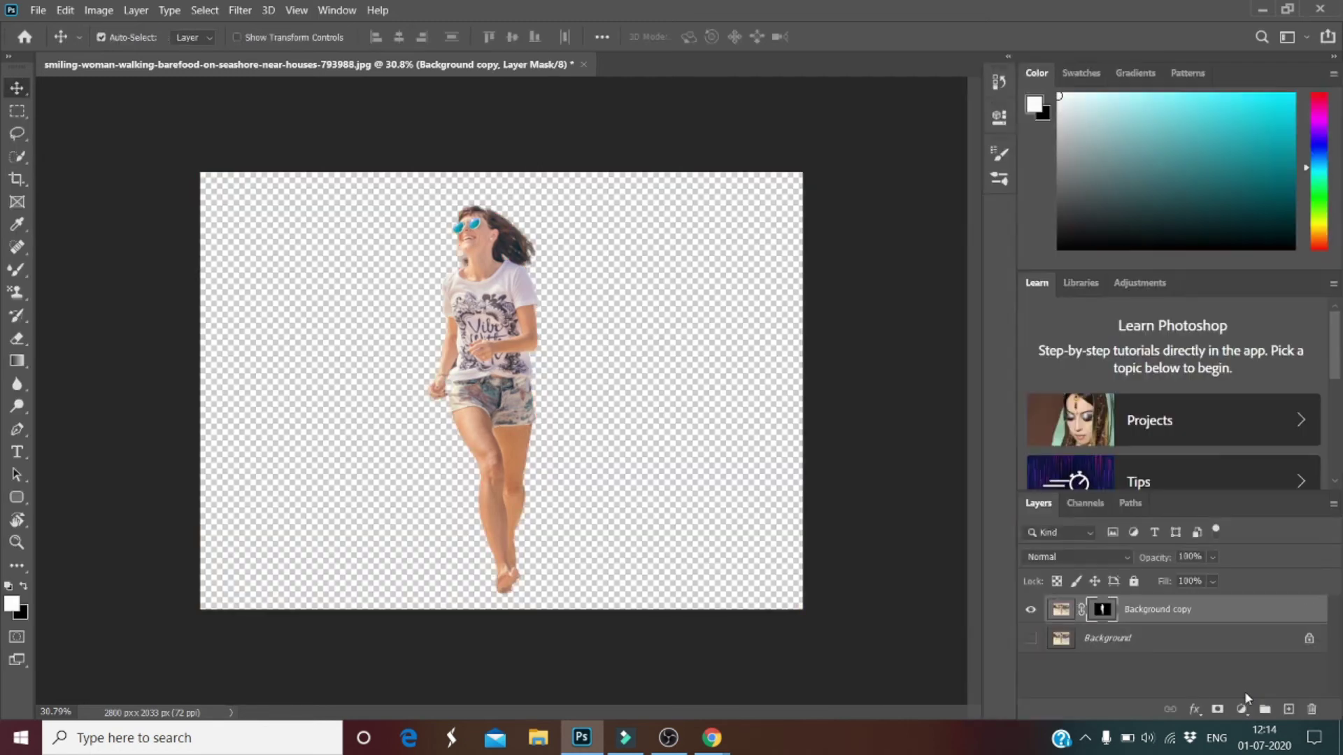
Show the original Background layer, duplicate it, and hide the masked cutout layer above it
scroll(481, 295, "up", 5)
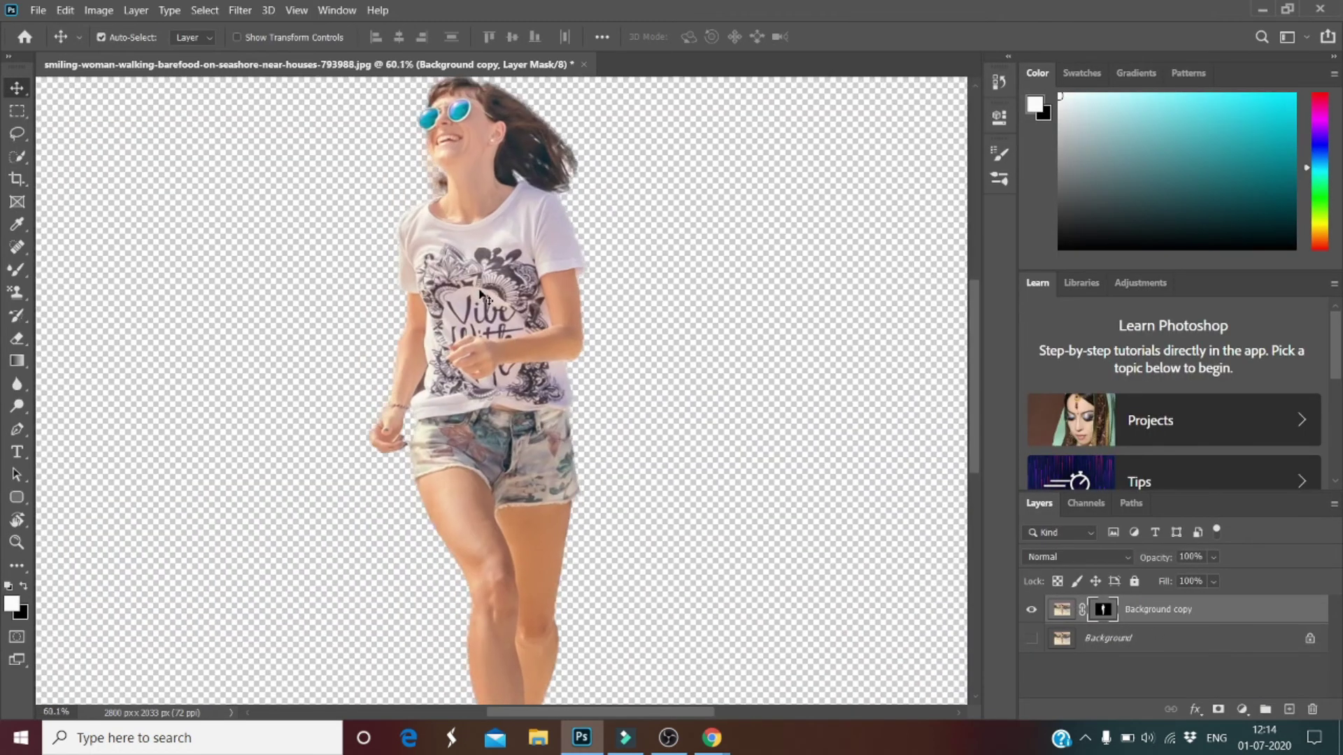
scroll(485, 298, "down", 10)
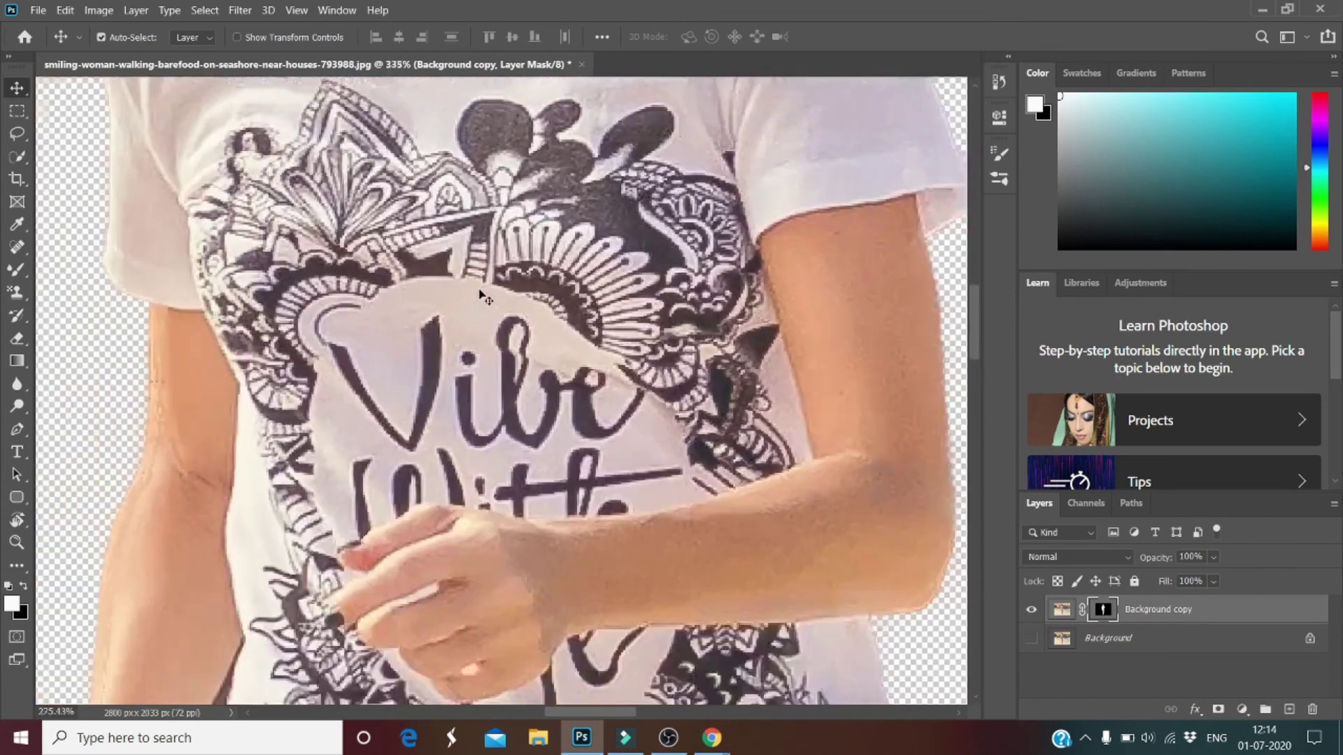
scroll(473, 94, "up", 5)
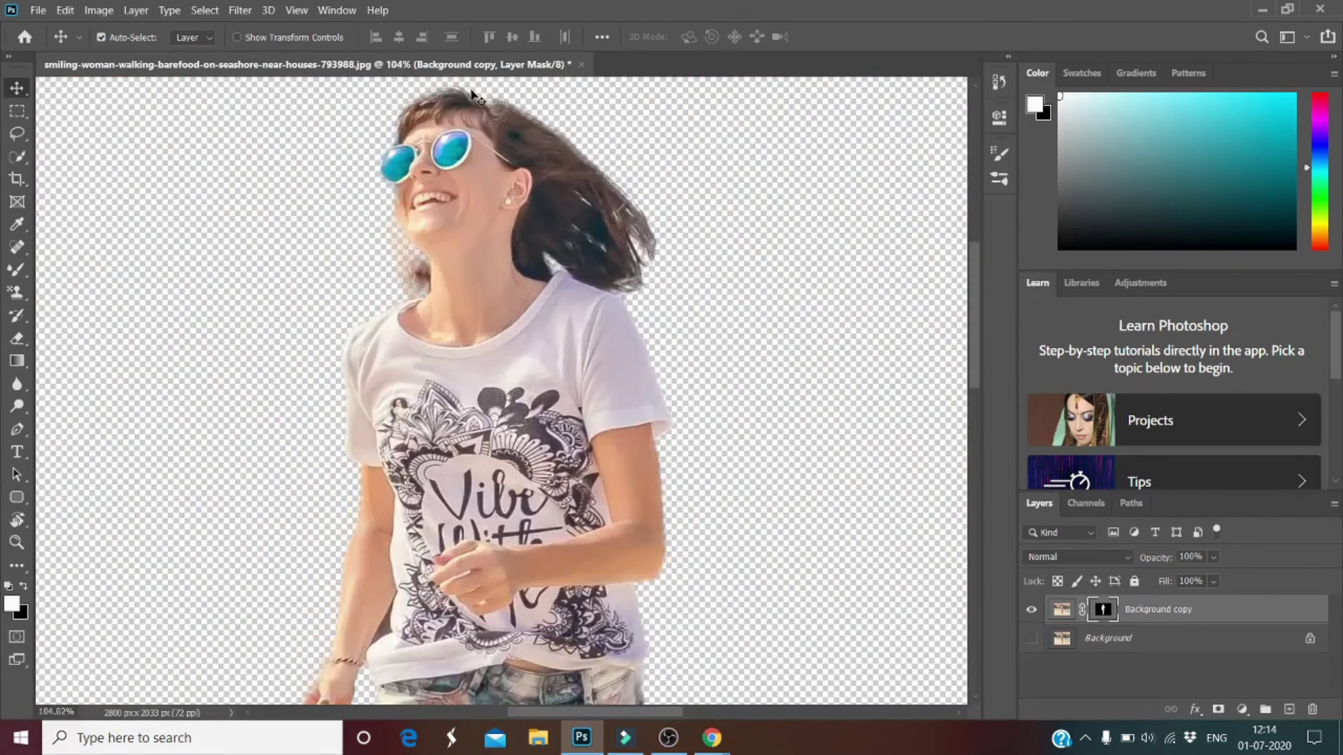
scroll(473, 94, "down", 12)
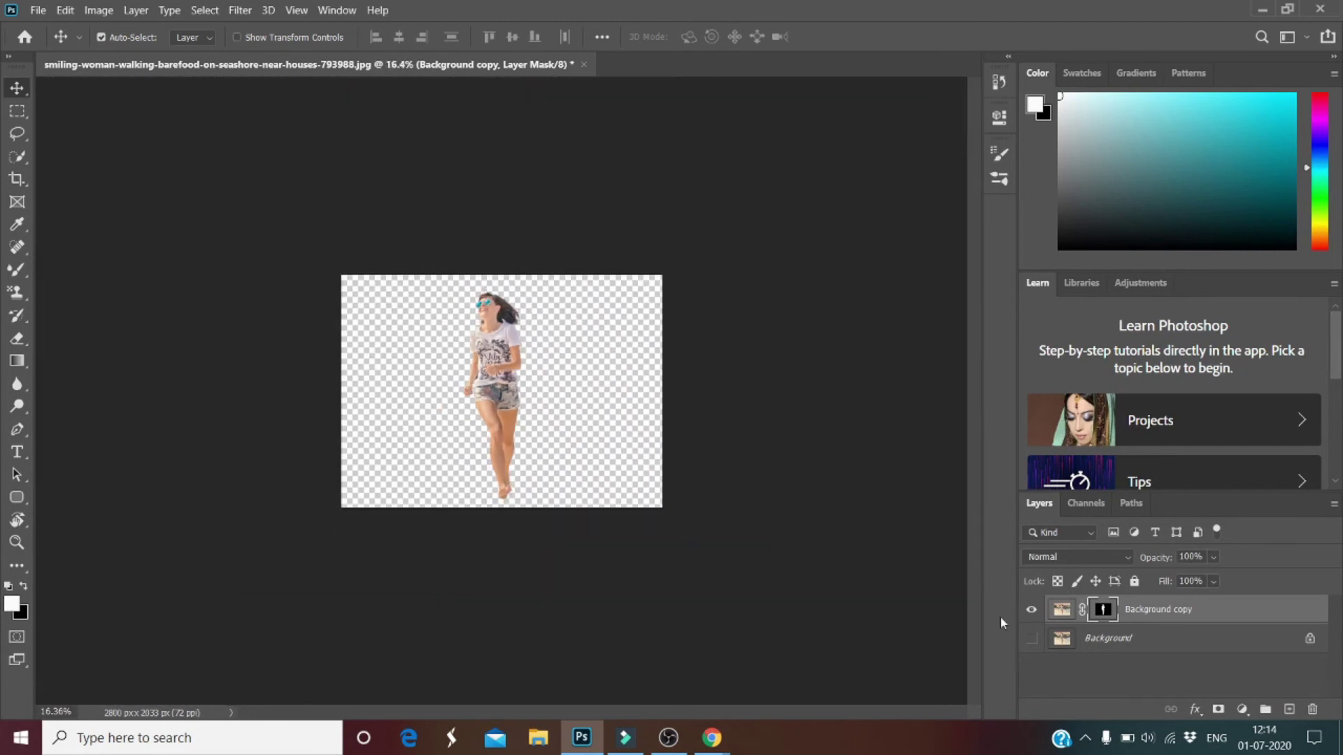
left_click(1031, 641)
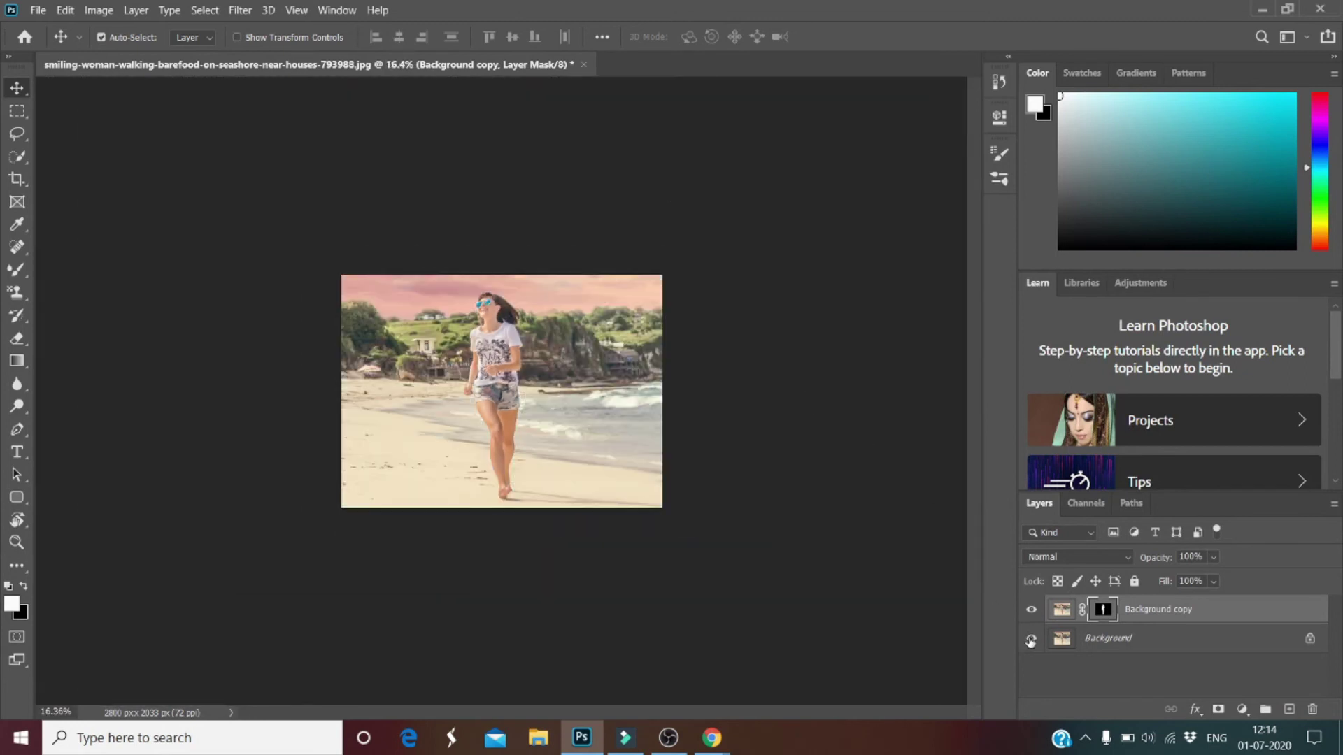
scroll(623, 397, "up", 3)
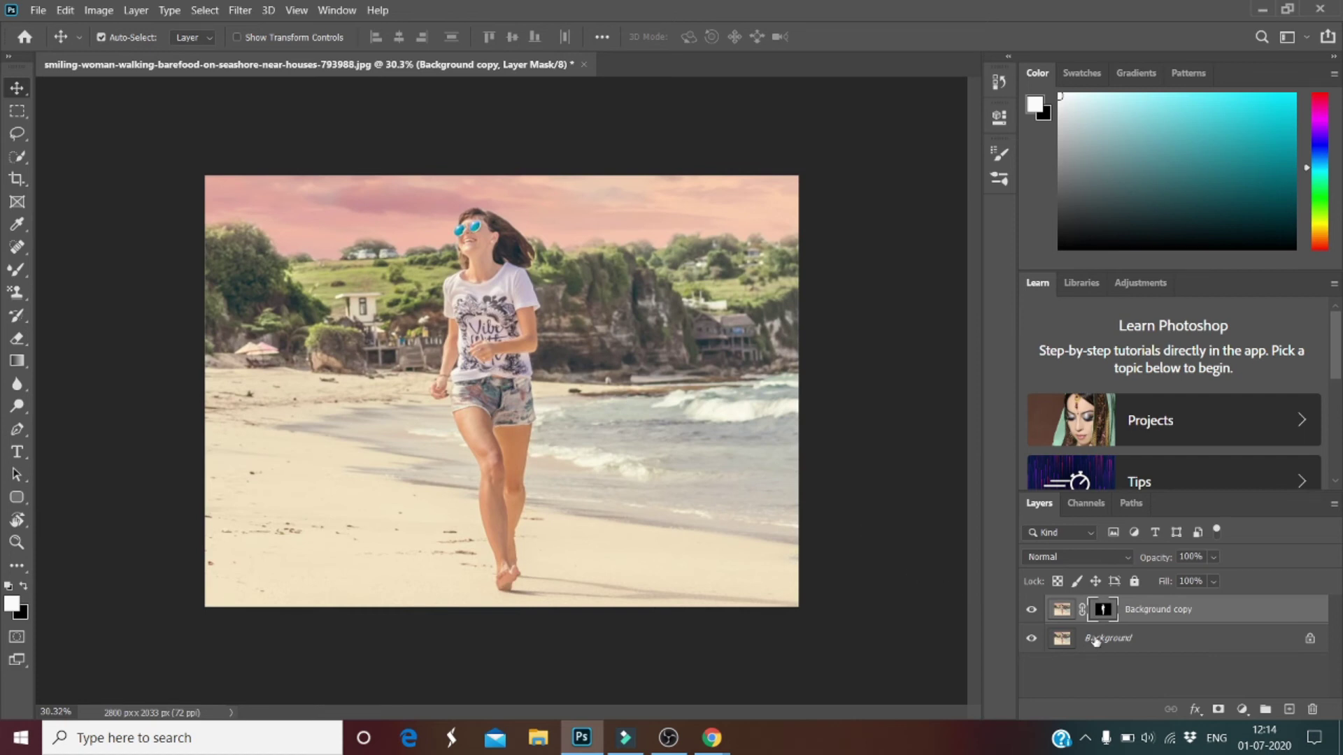
left_click(1096, 639)
key("ctrl+j")
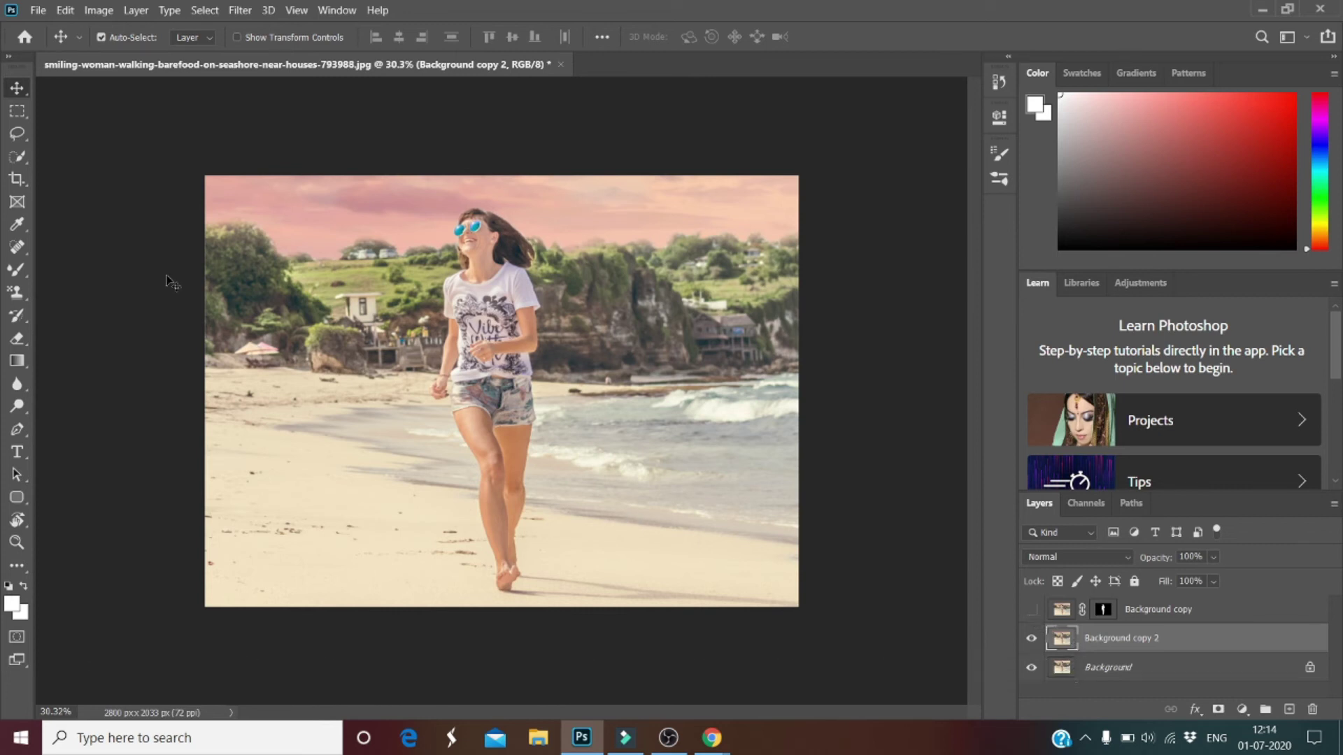
Draw a rough Lasso selection around the whole woman, including her feet and shadow, on the duplicated background layer
left_click(17, 133)
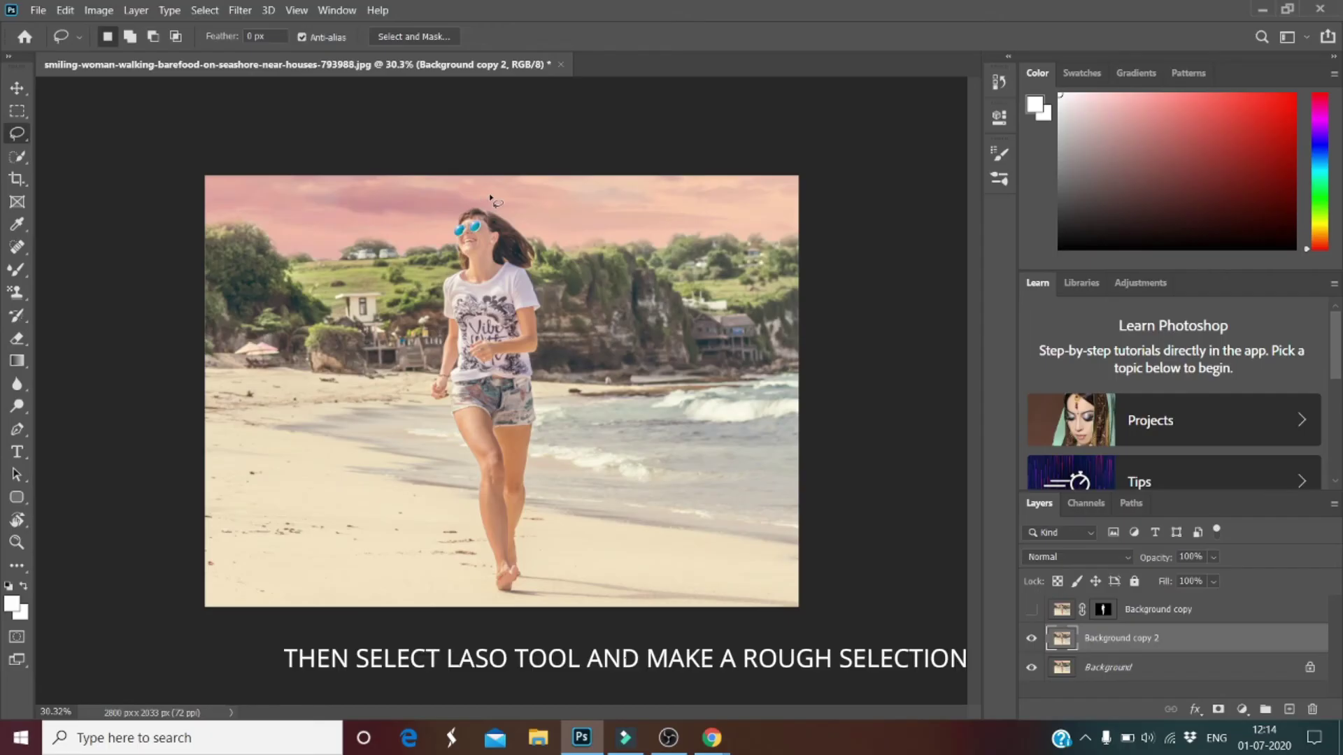
mouse_move(490, 194)
left_mouse_down()
mouse_move(444, 218)
mouse_move(420, 400)
left_mouse_up()
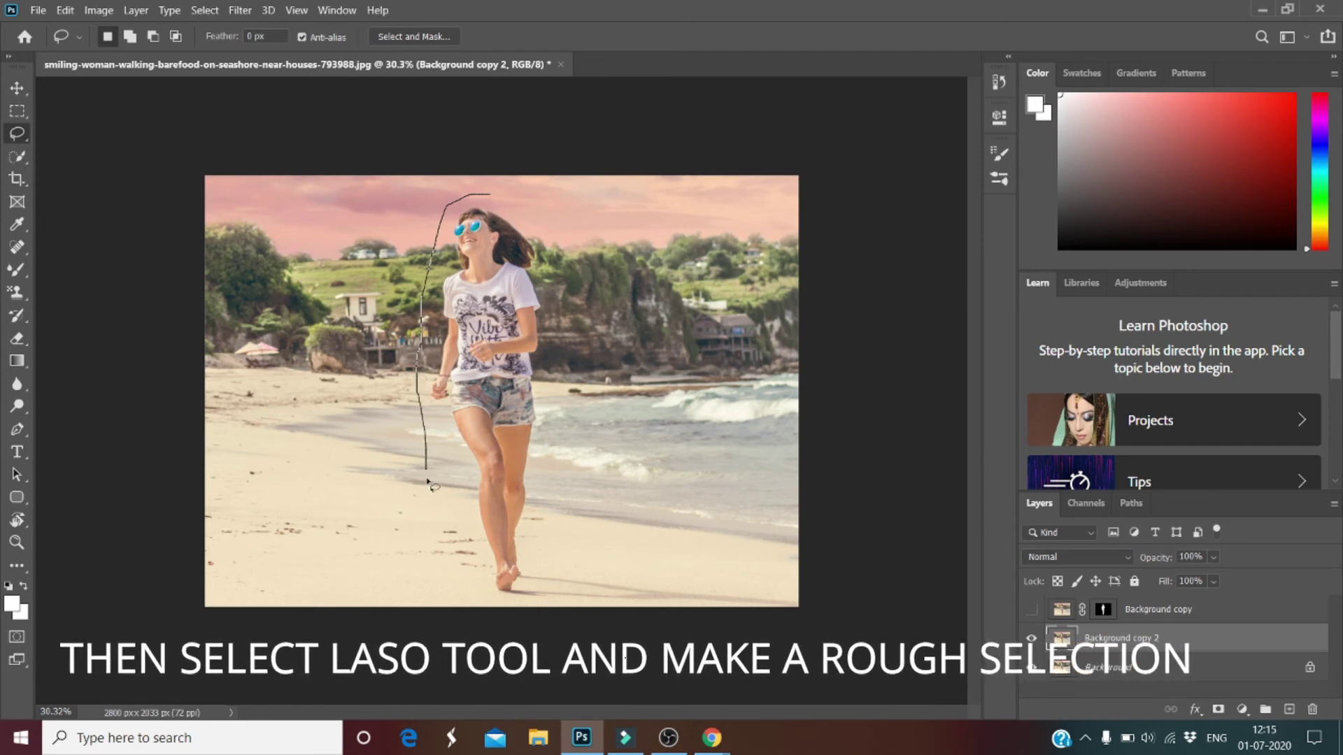
left_click_drag(432, 551, 450, 589)
left_click_drag(586, 585, 543, 480)
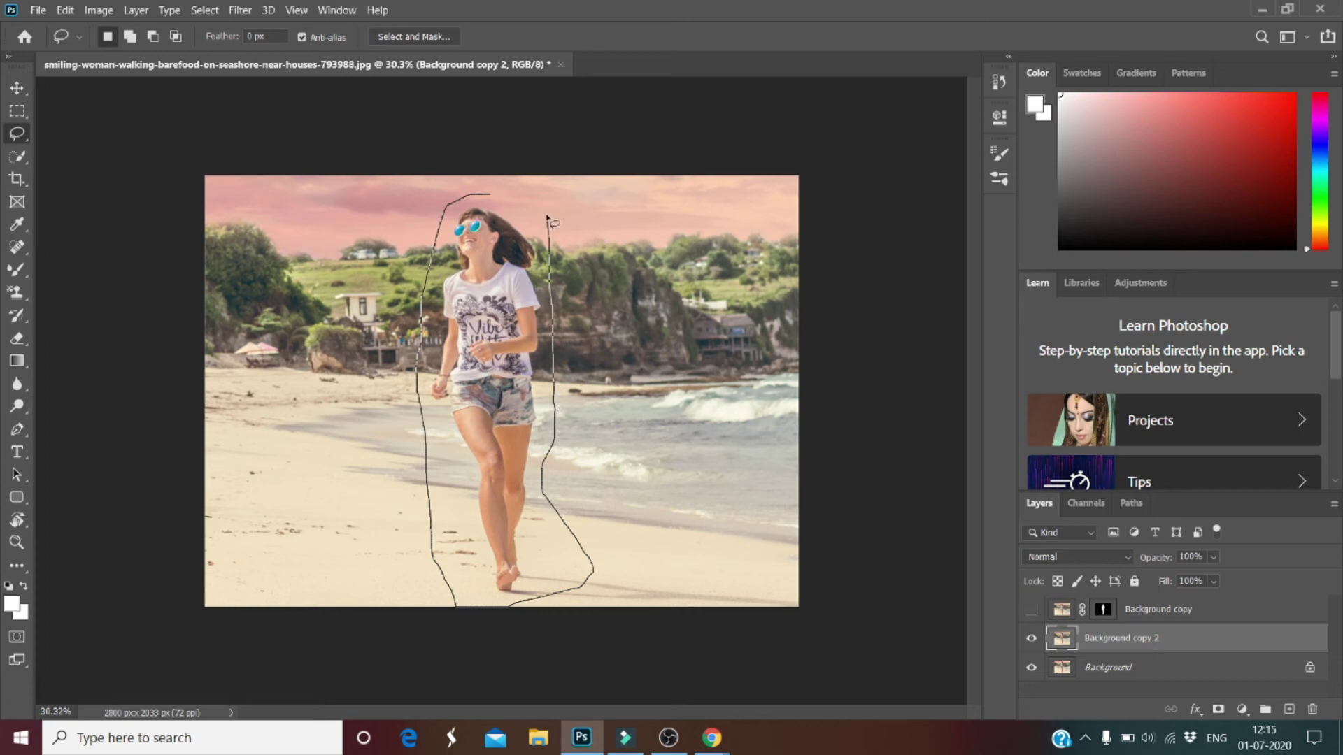
left_click_drag(486, 197, 485, 200)
scroll(486, 200, "down", 5)
scroll(485, 201, "up", 2)
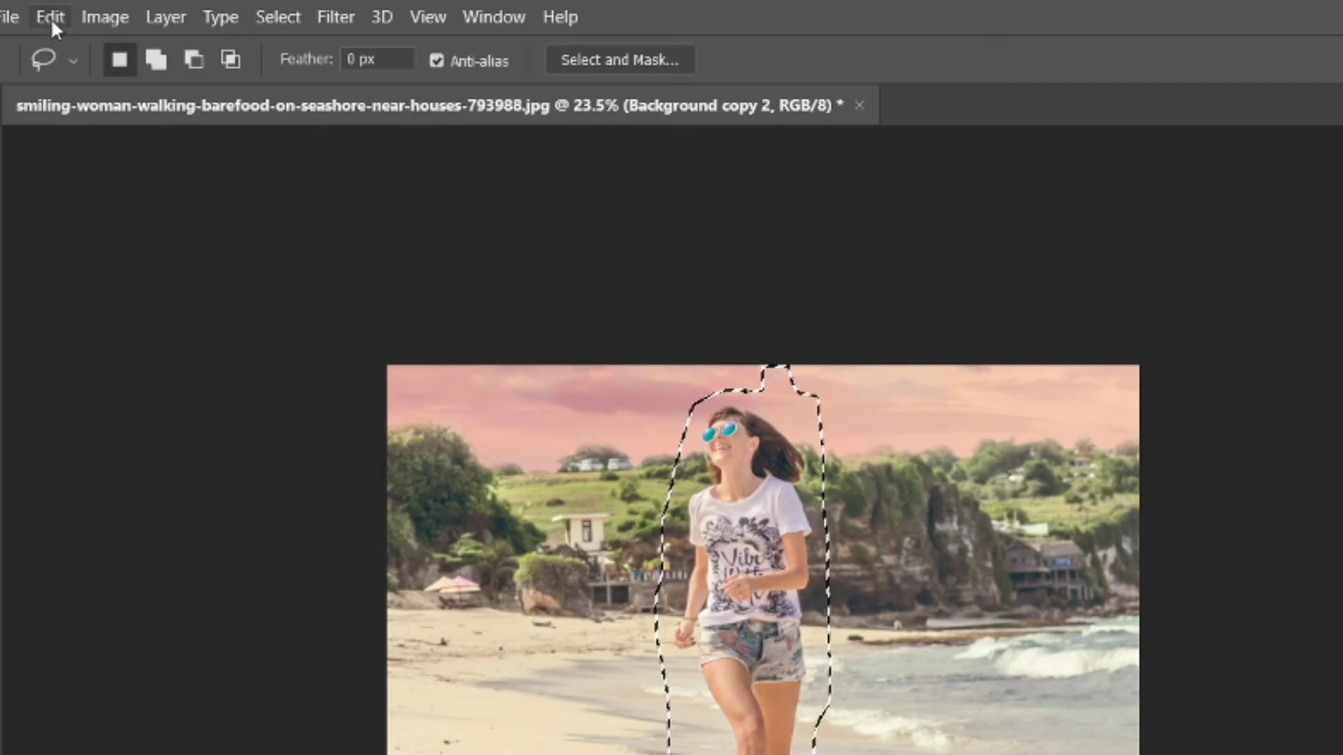
Remove the woman by filling the selection with Content-Aware in Normal mode at 100% opacity, and deselect
left_click(50, 18)
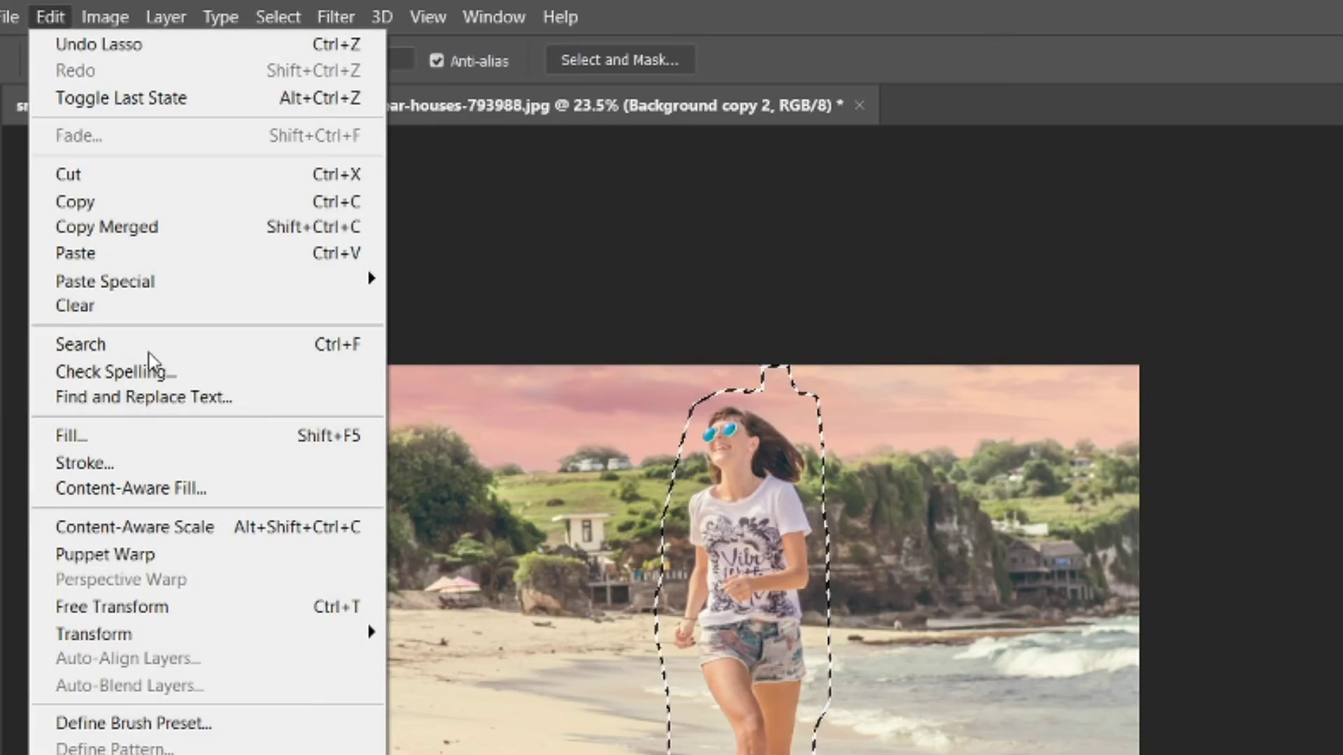
left_click(139, 441)
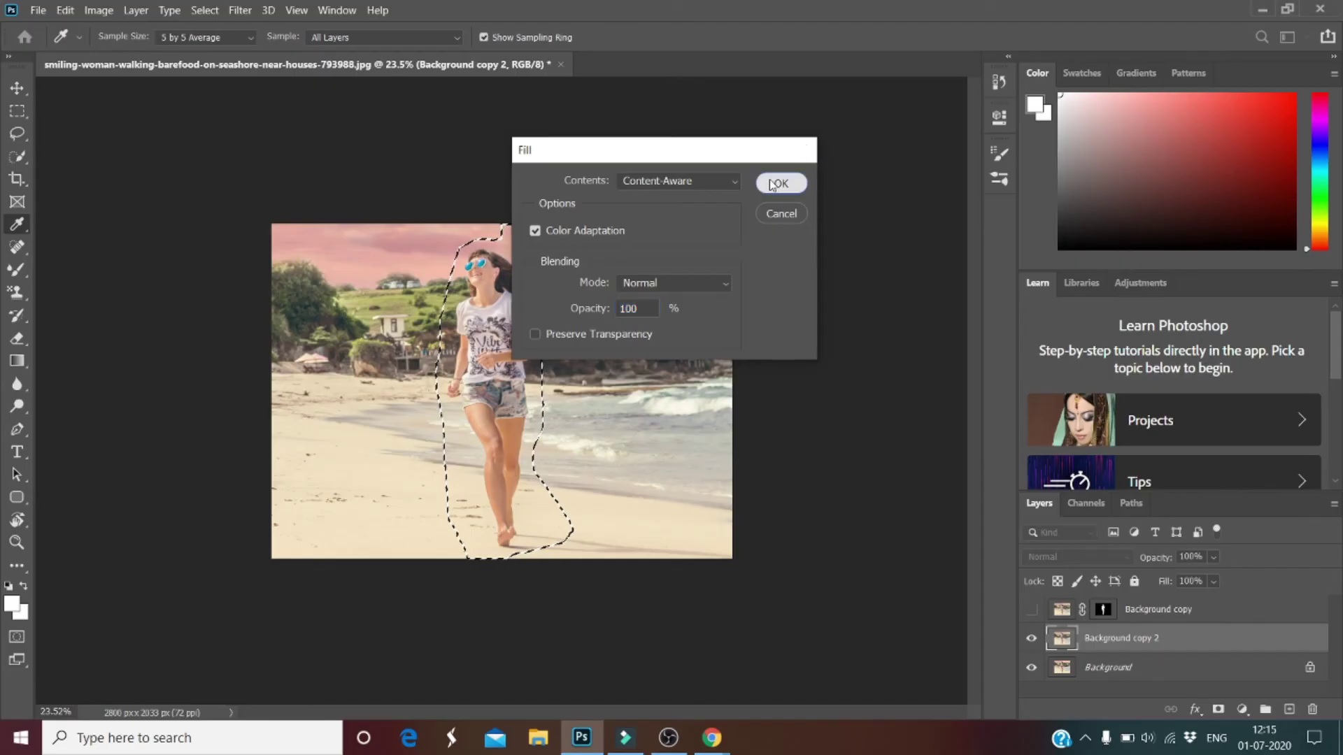
left_click(850, 204)
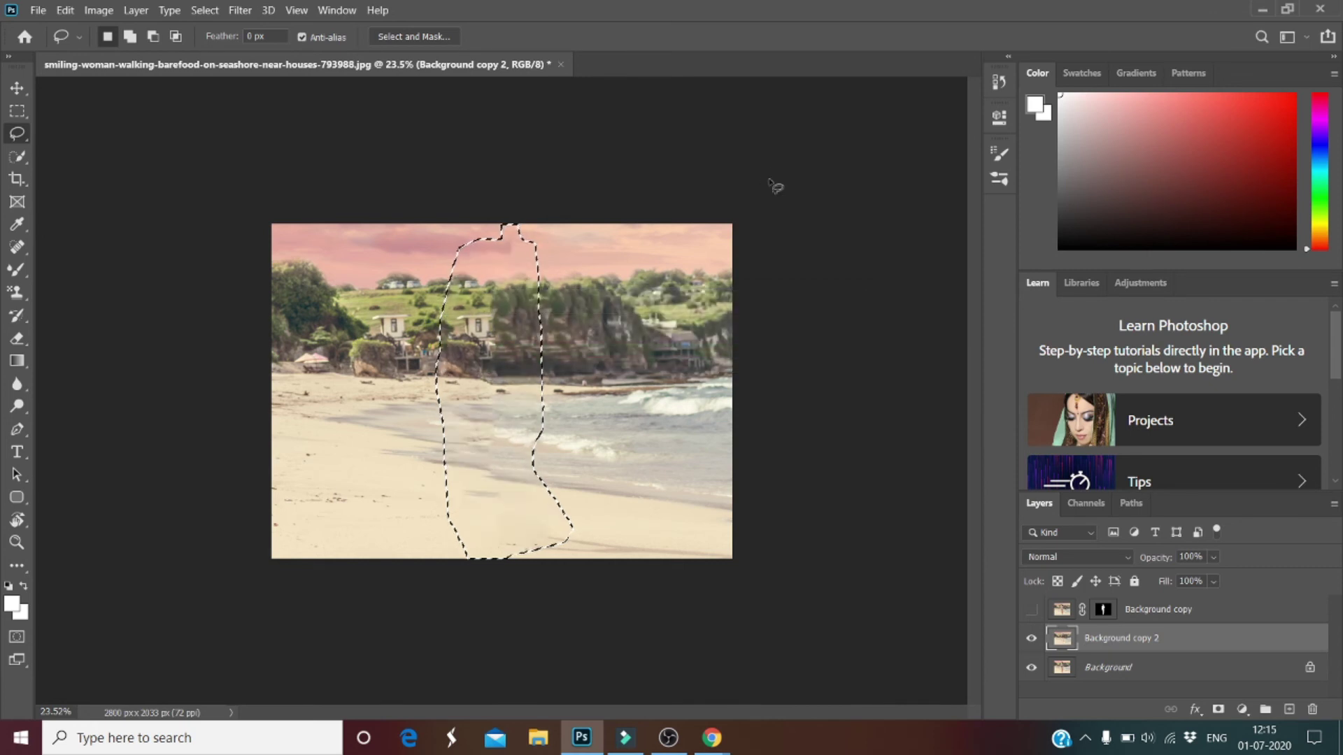
key("ctrl+d")
Apply a Lens Blur with a hexagon iris and a radius of 67 to the duplicated background layer
scroll(478, 253, "up", 4)
scroll(478, 256, "down", 3)
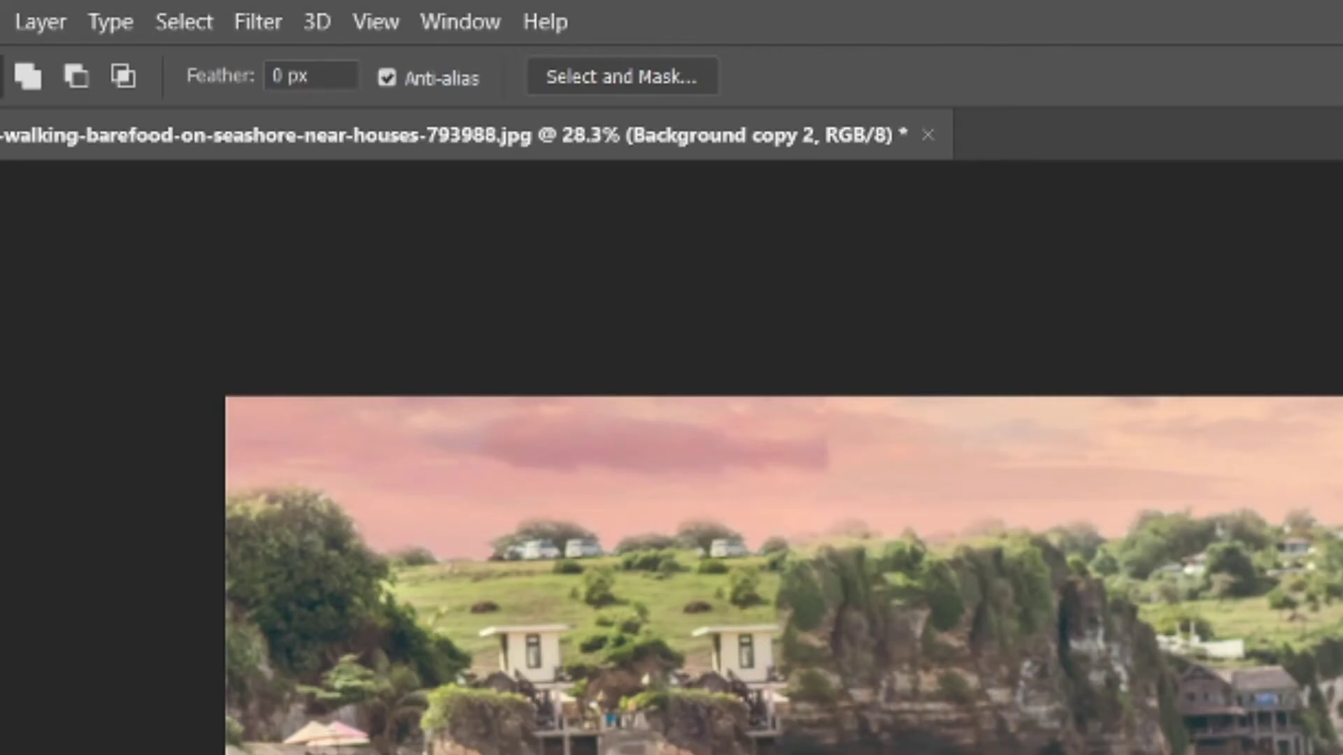
left_click(270, 16)
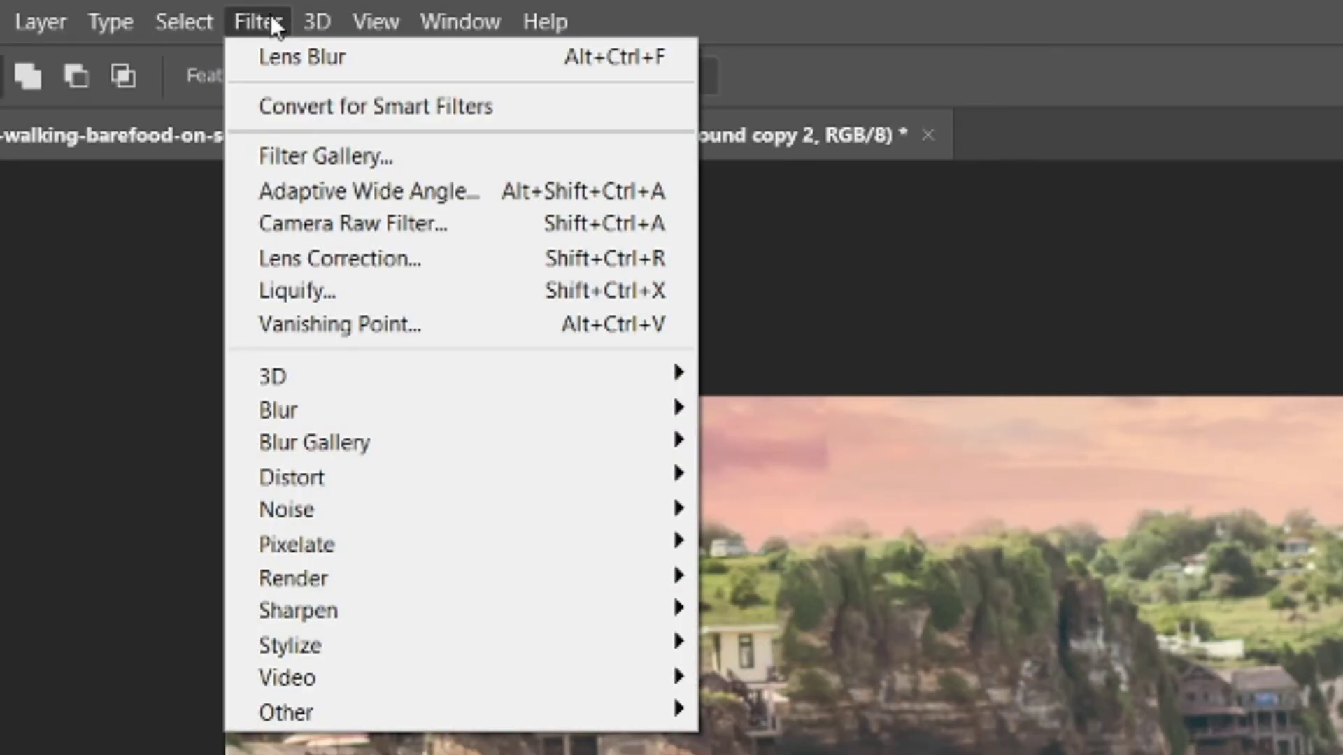
mouse_move(300, 413)
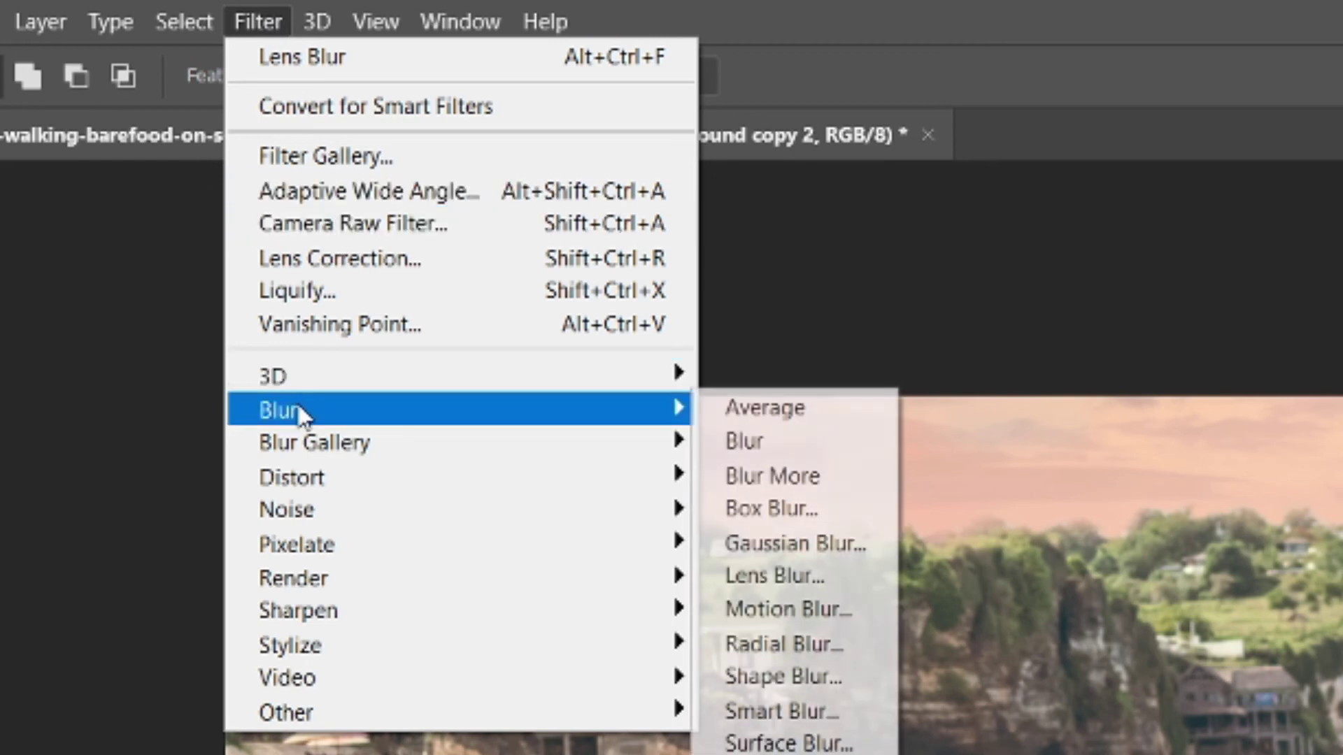
left_click(860, 577)
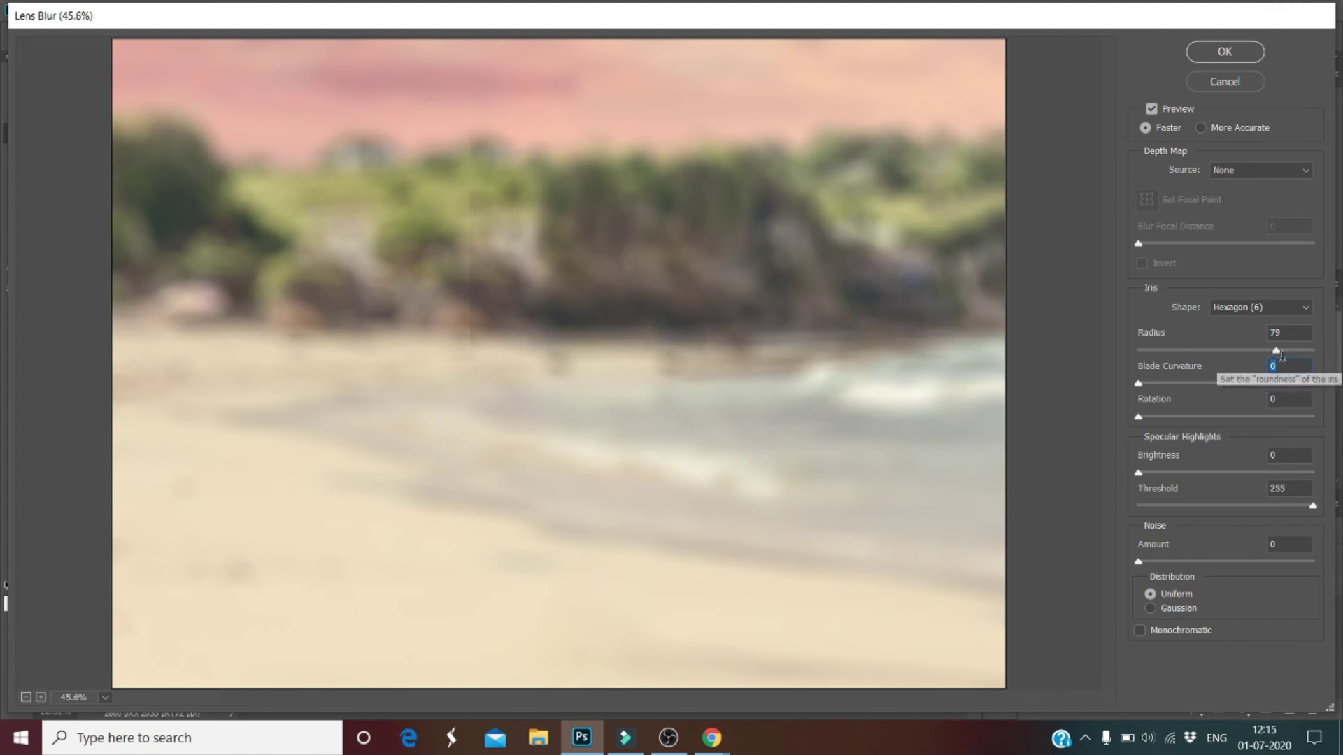
left_click(1288, 358)
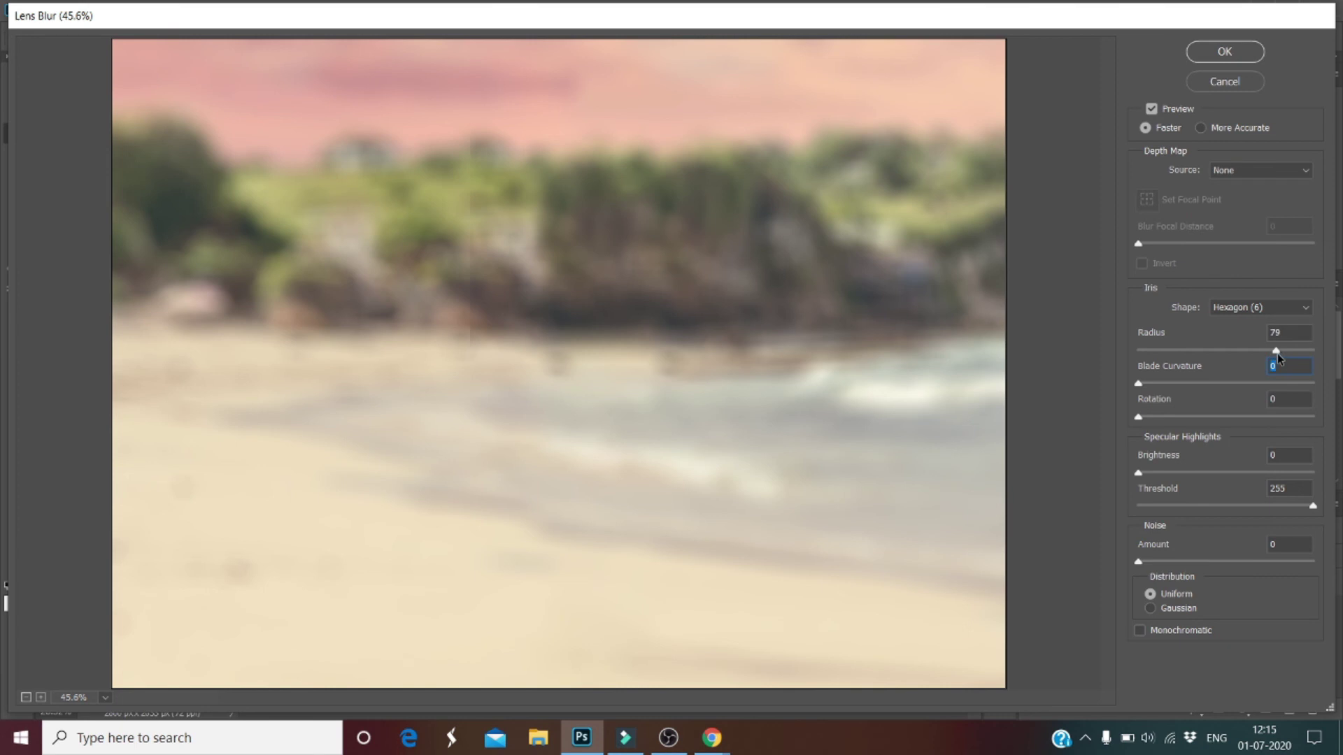
left_click_drag(1277, 354, 1256, 354)
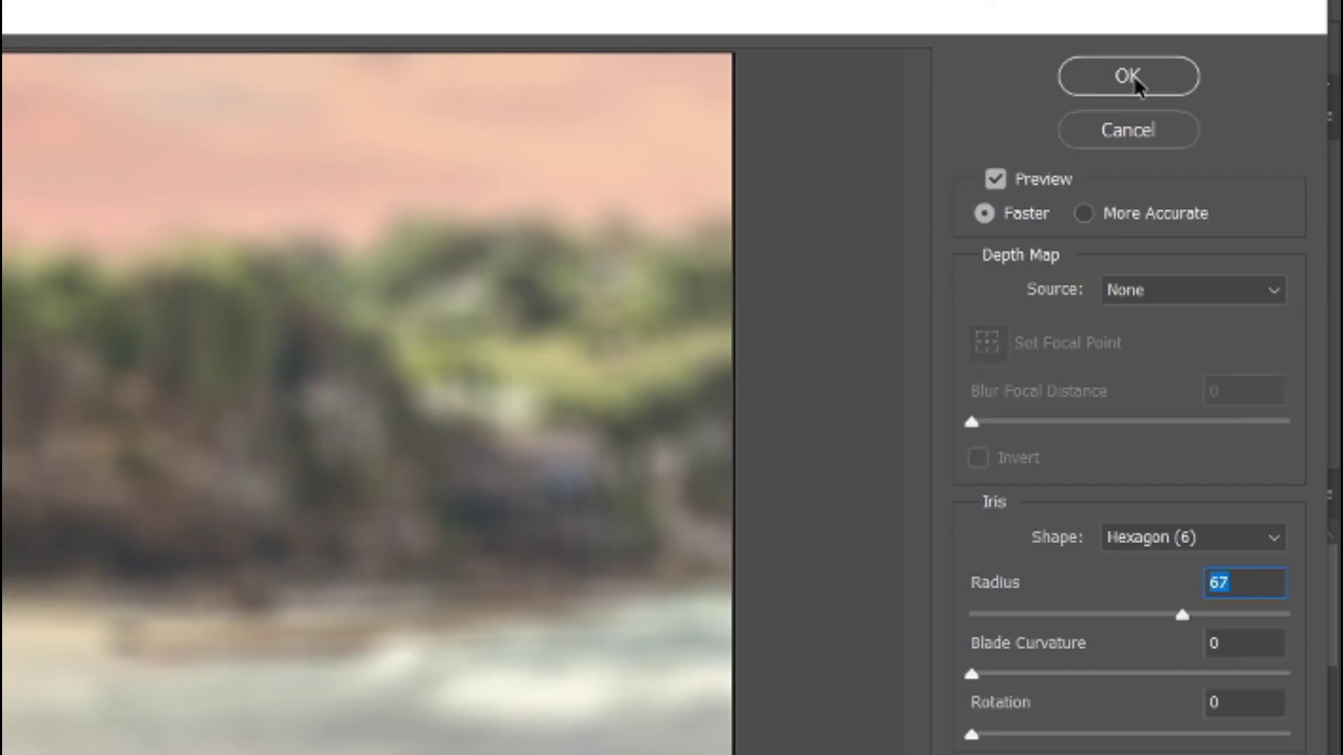
left_click(1134, 80)
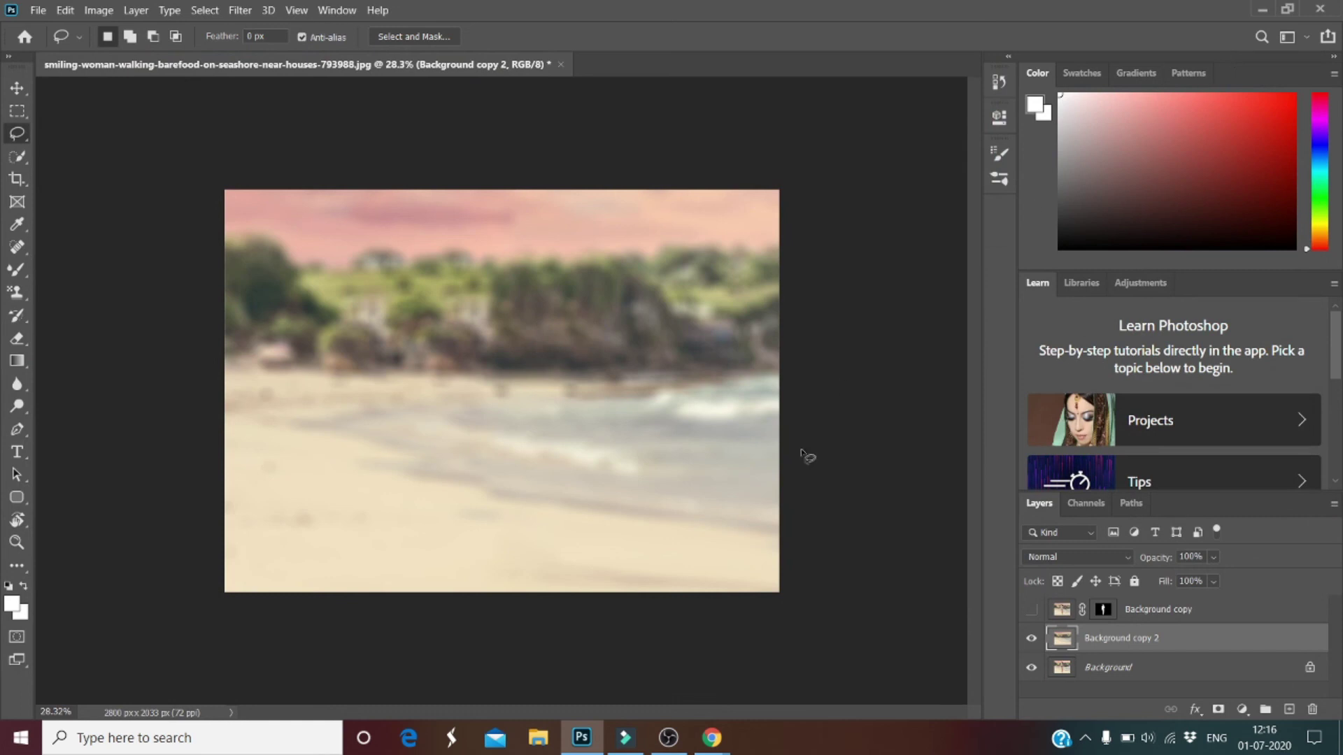
Show the masked cutout layer of the woman above the blurred beach background
scroll(576, 554, "down", 3)
scroll(576, 554, "up", 2)
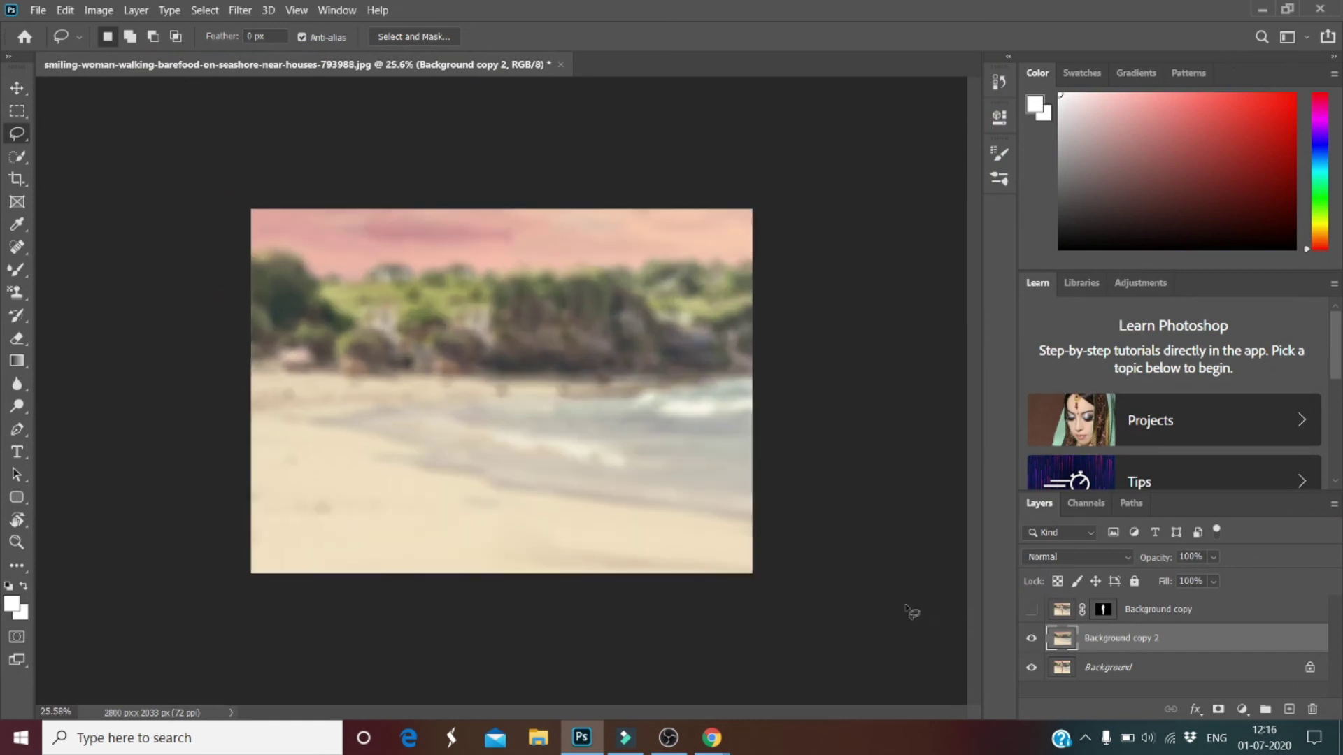
left_click(1032, 611)
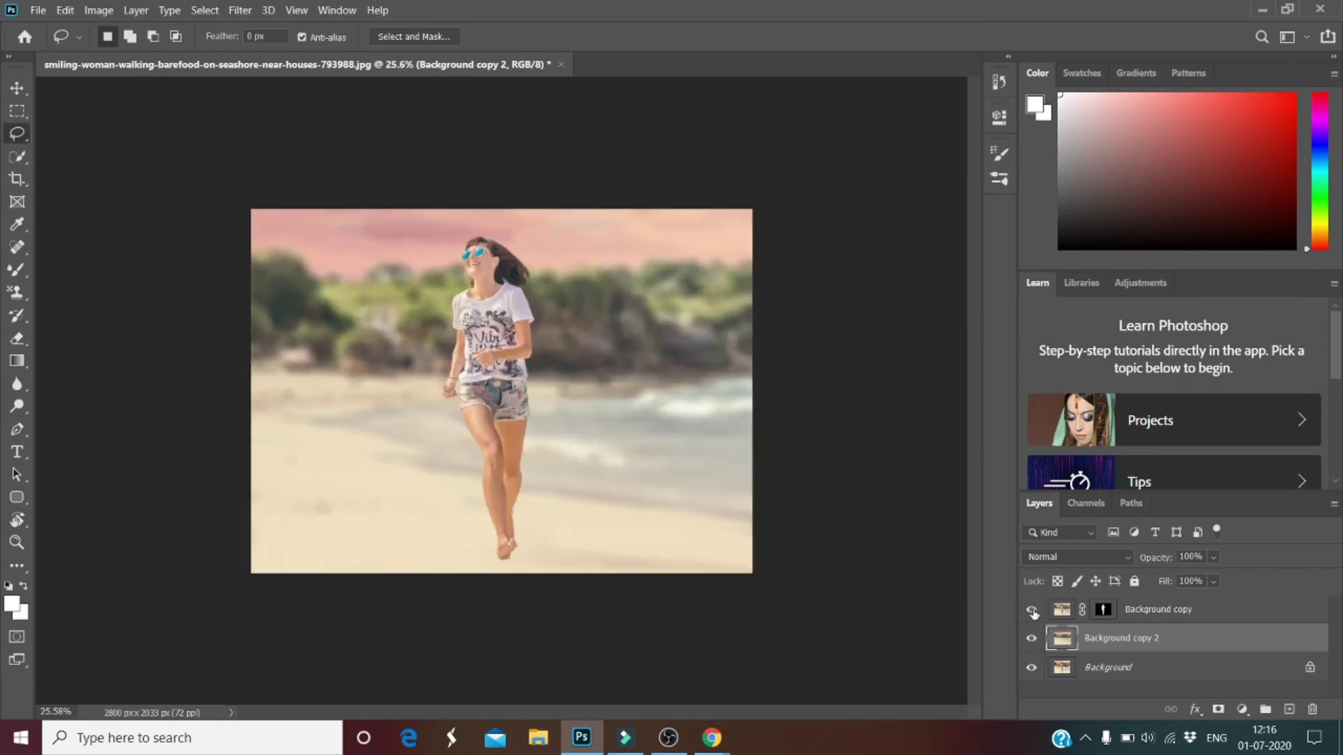
scroll(695, 523, "down", 4)
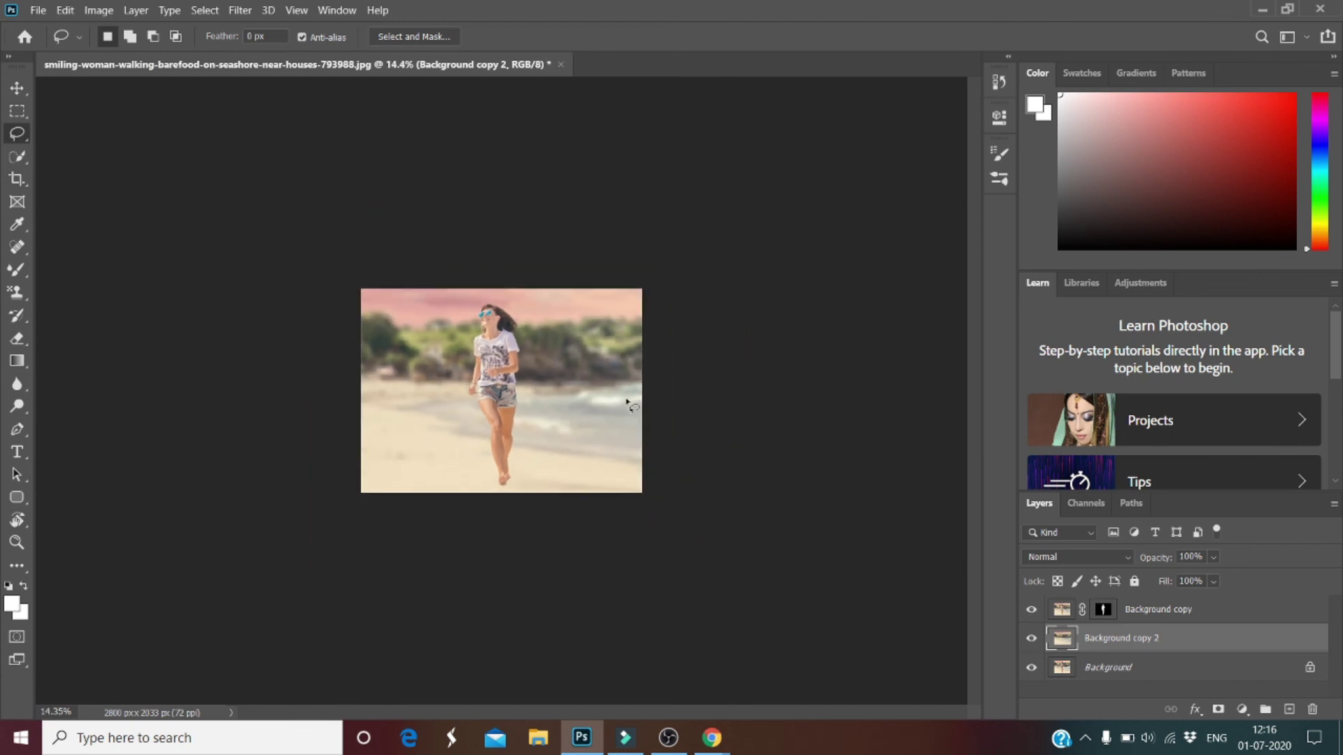
Examine the masked woman against the blurred beach background, both close up and as a whole image
scroll(514, 425, "up", 10)
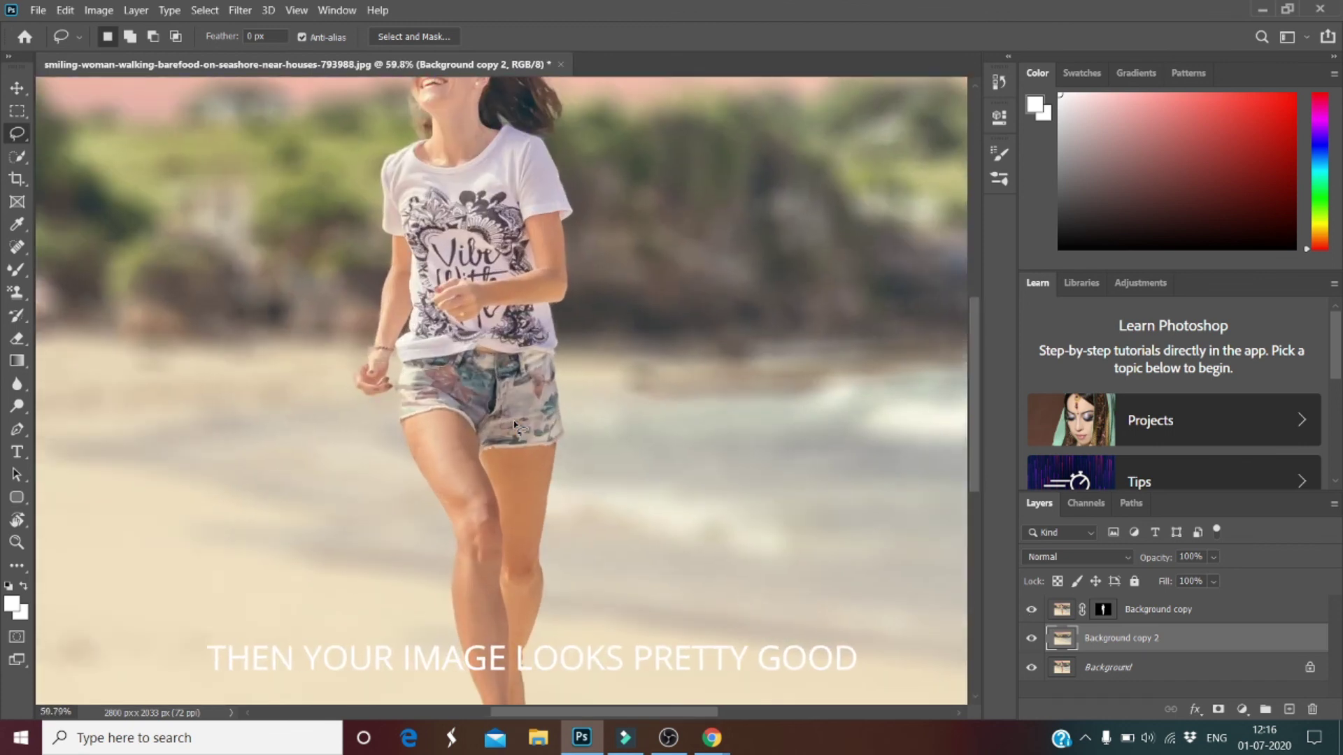
scroll(514, 424, "down", 8)
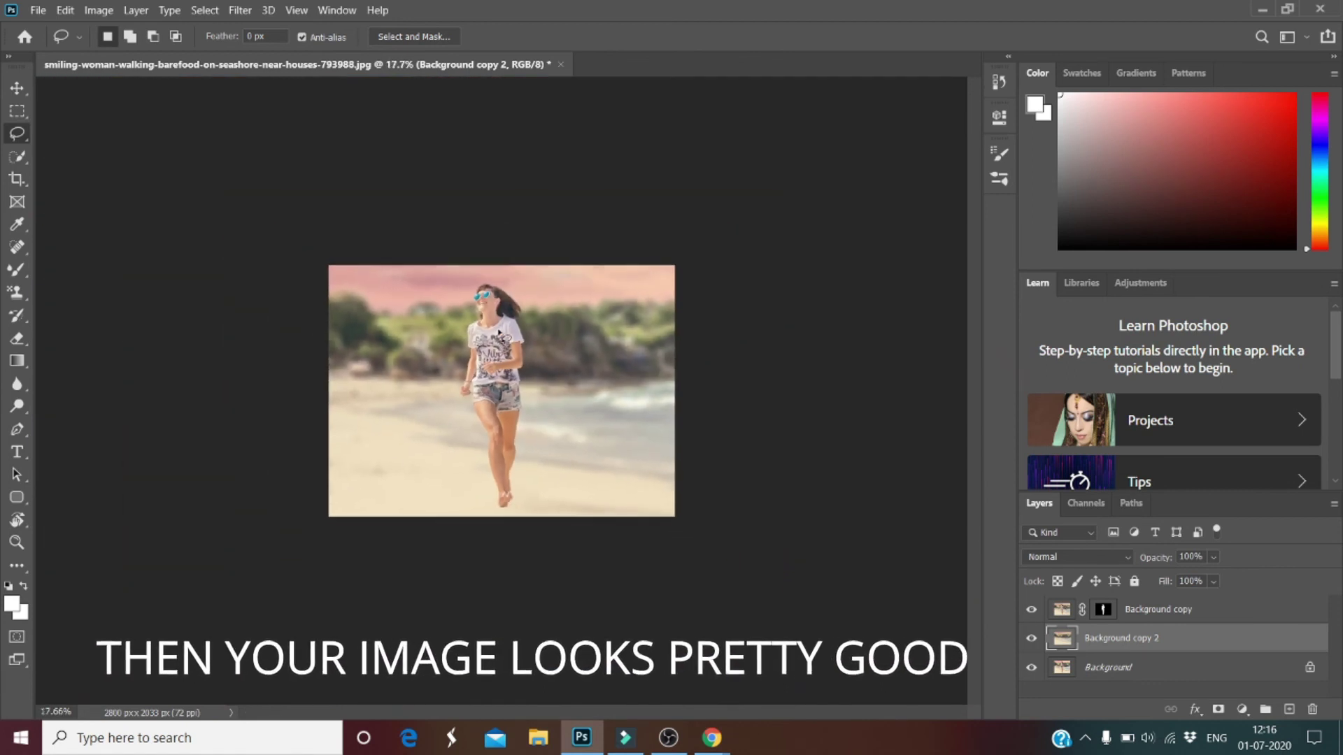
scroll(513, 195, "up", 6)
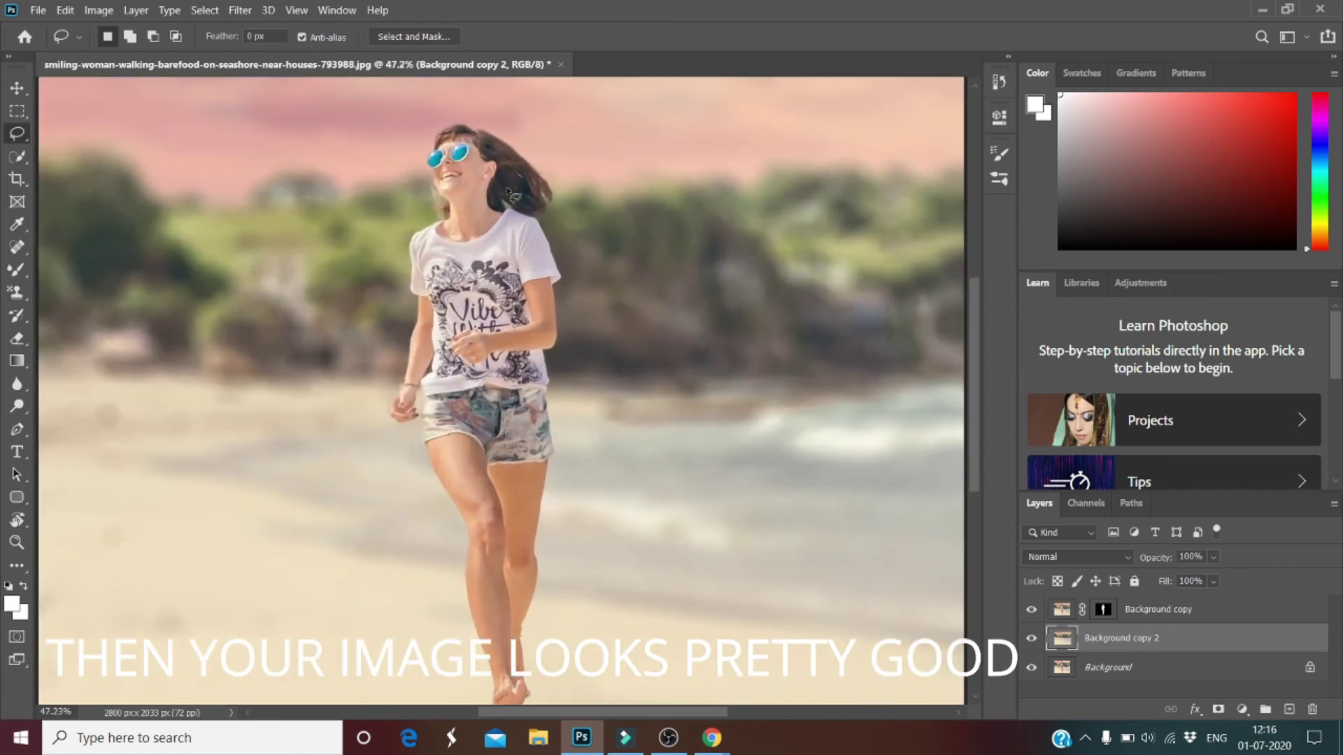
scroll(513, 195, "down", 5)
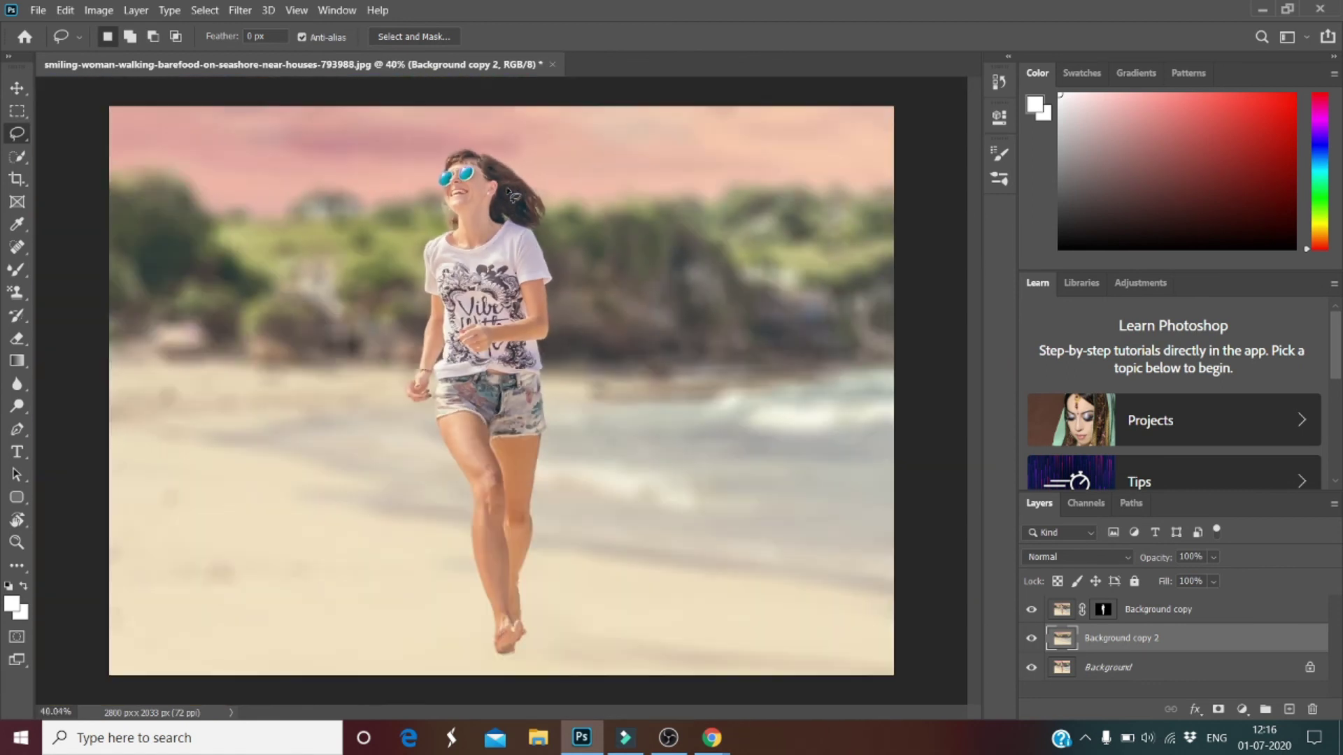
scroll(513, 195, "down", 3)
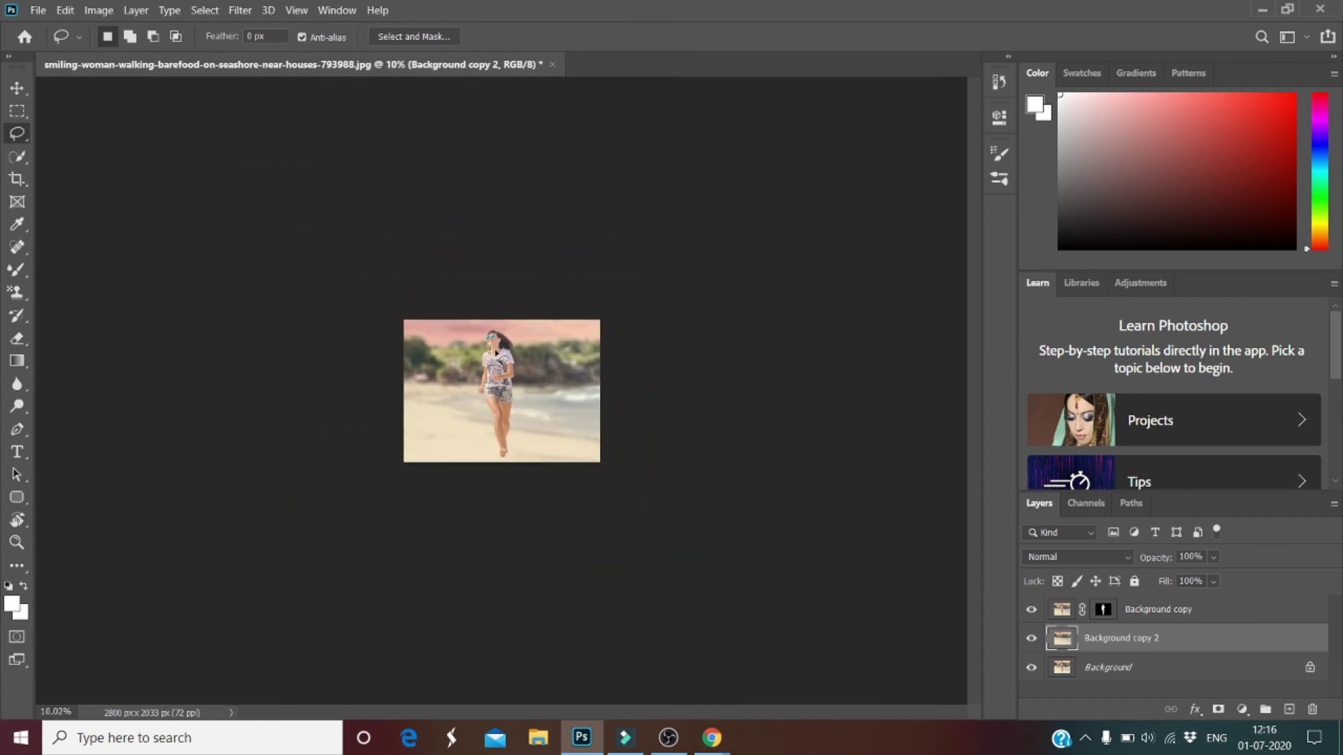
scroll(496, 354, "up", 7)
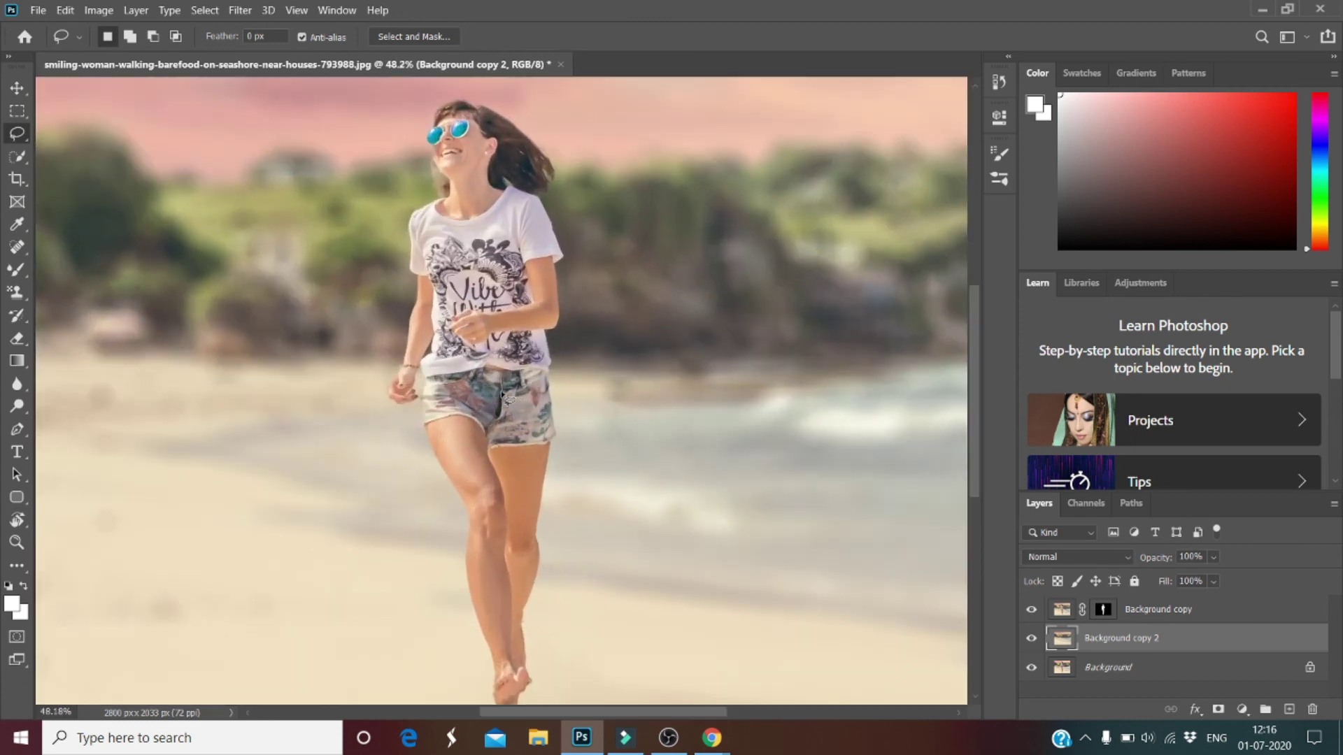
scroll(502, 396, "down", 1)
scroll(502, 396, "up", 1)
scroll(502, 396, "down", 1)
scroll(503, 396, "up", 1)
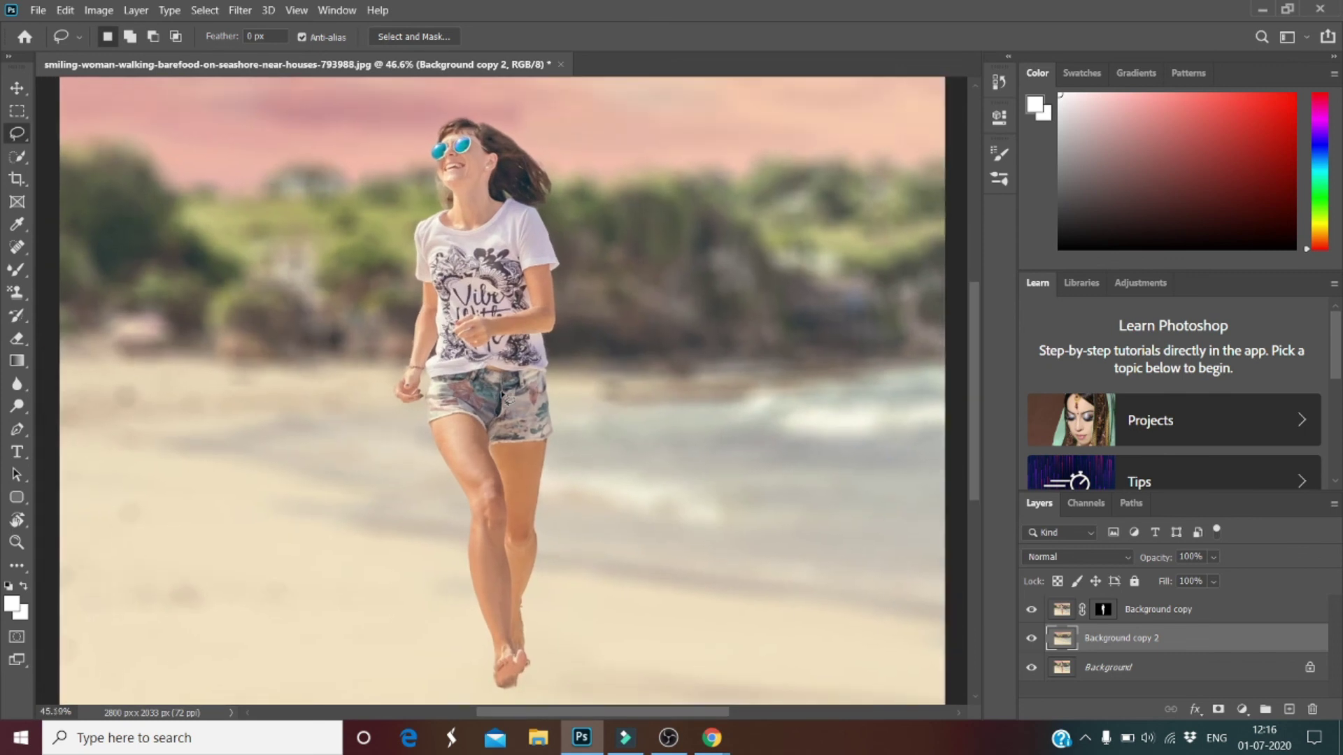
scroll(502, 396, "down", 1)
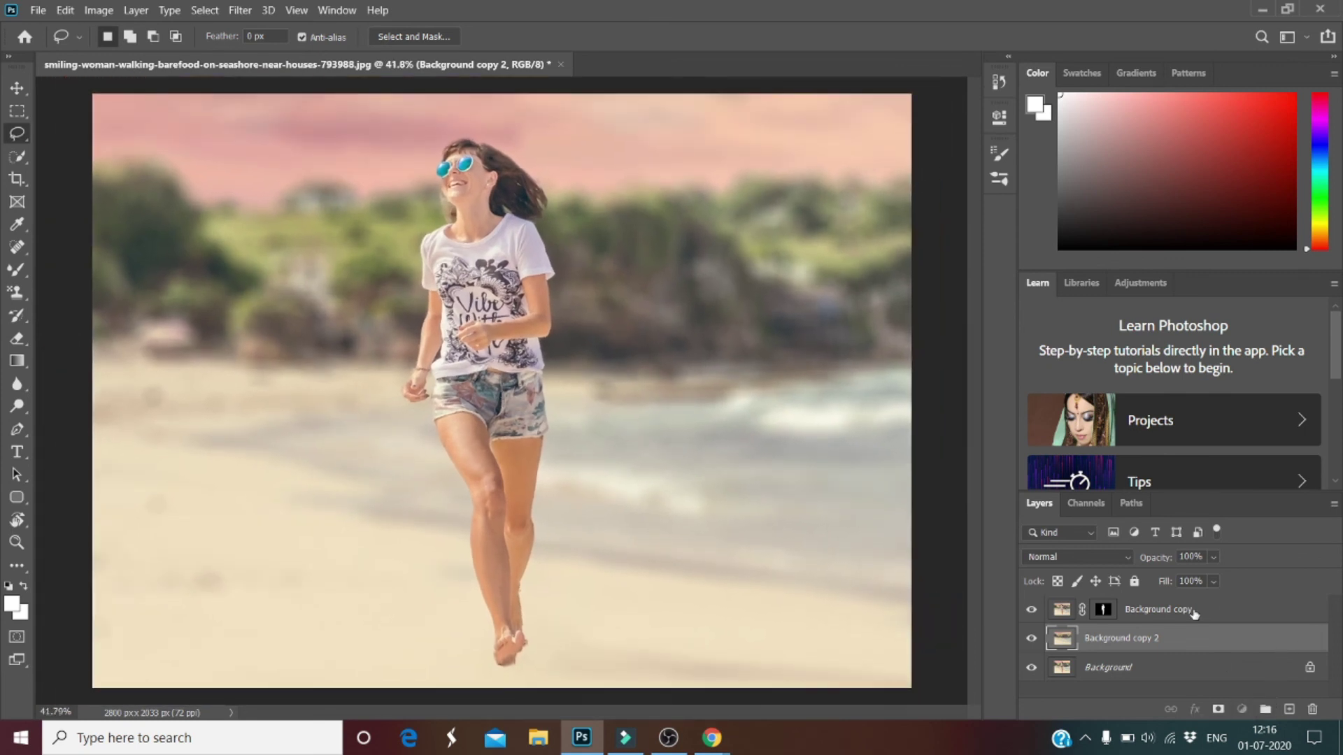
Add a Color Lookup adjustment layer above the woman's masked cutout layer, using the FallColors.look 3D LUT
left_click(1194, 614)
left_click(1243, 710)
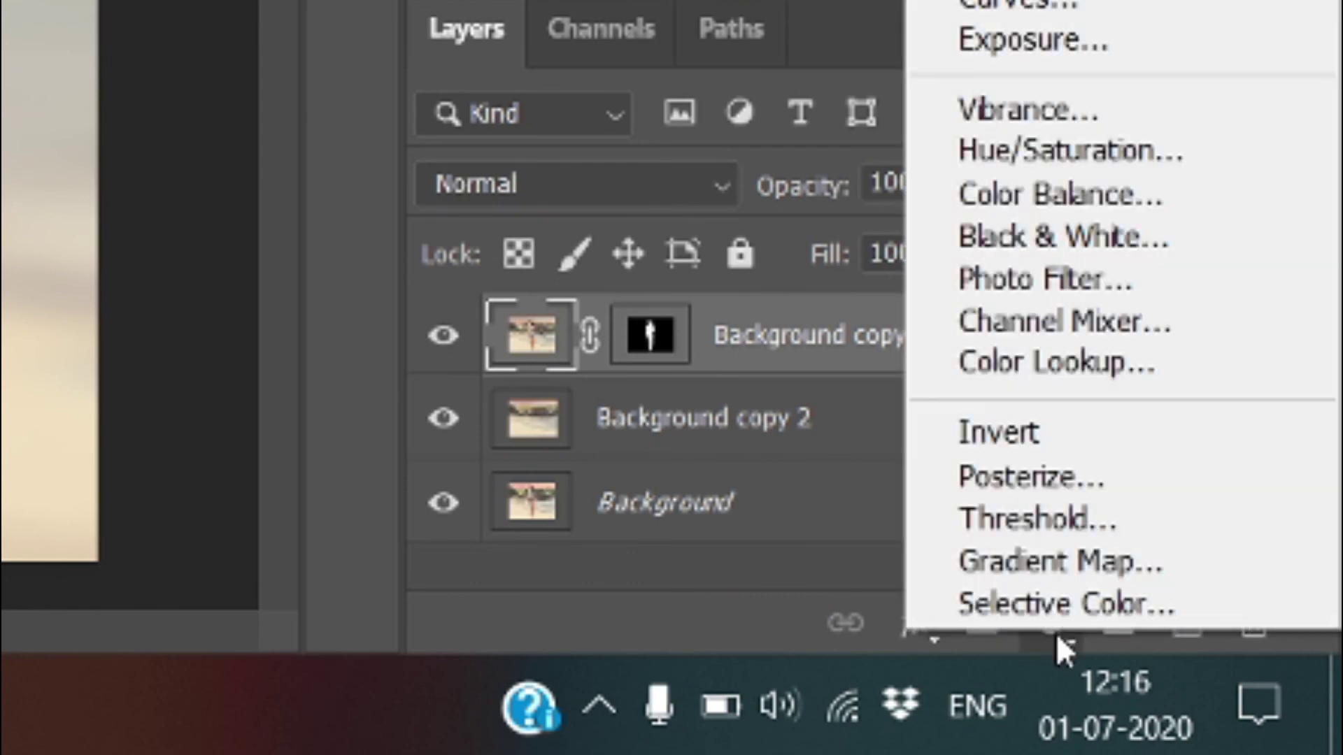
left_click(1044, 358)
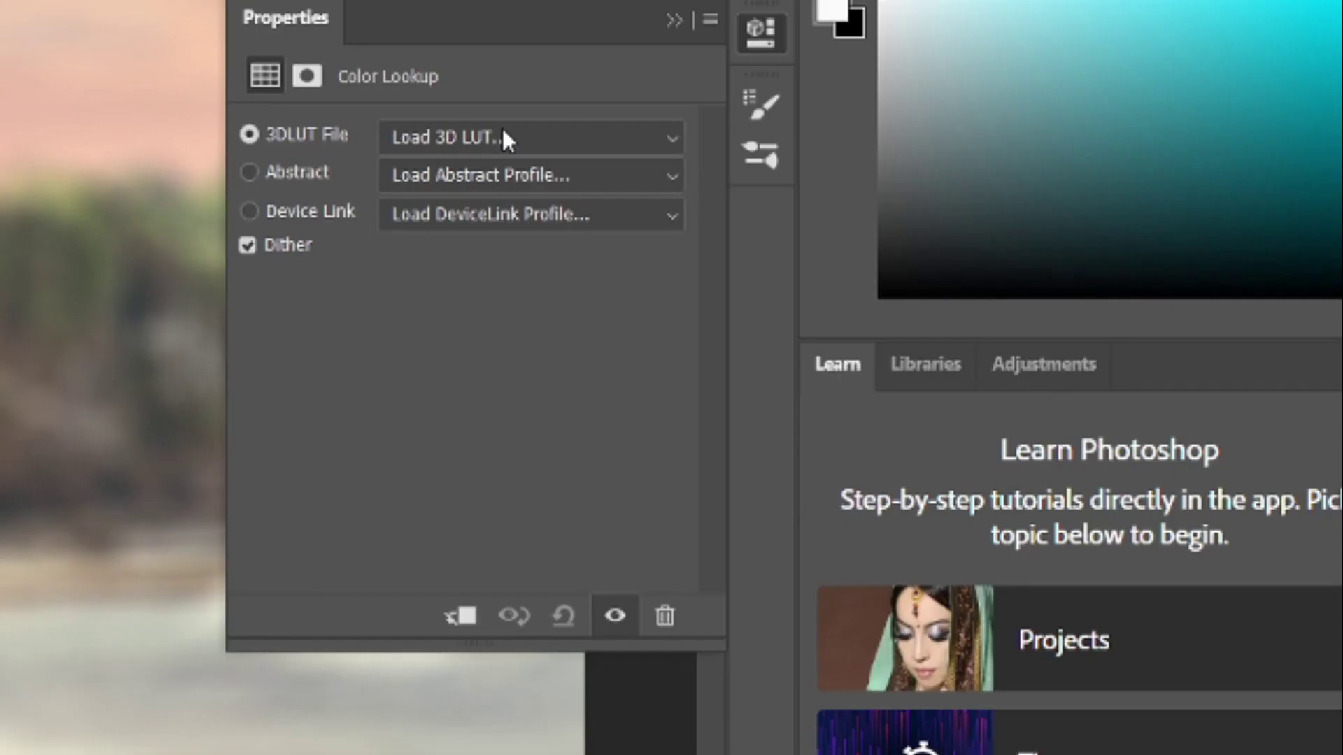
left_click(870, 164)
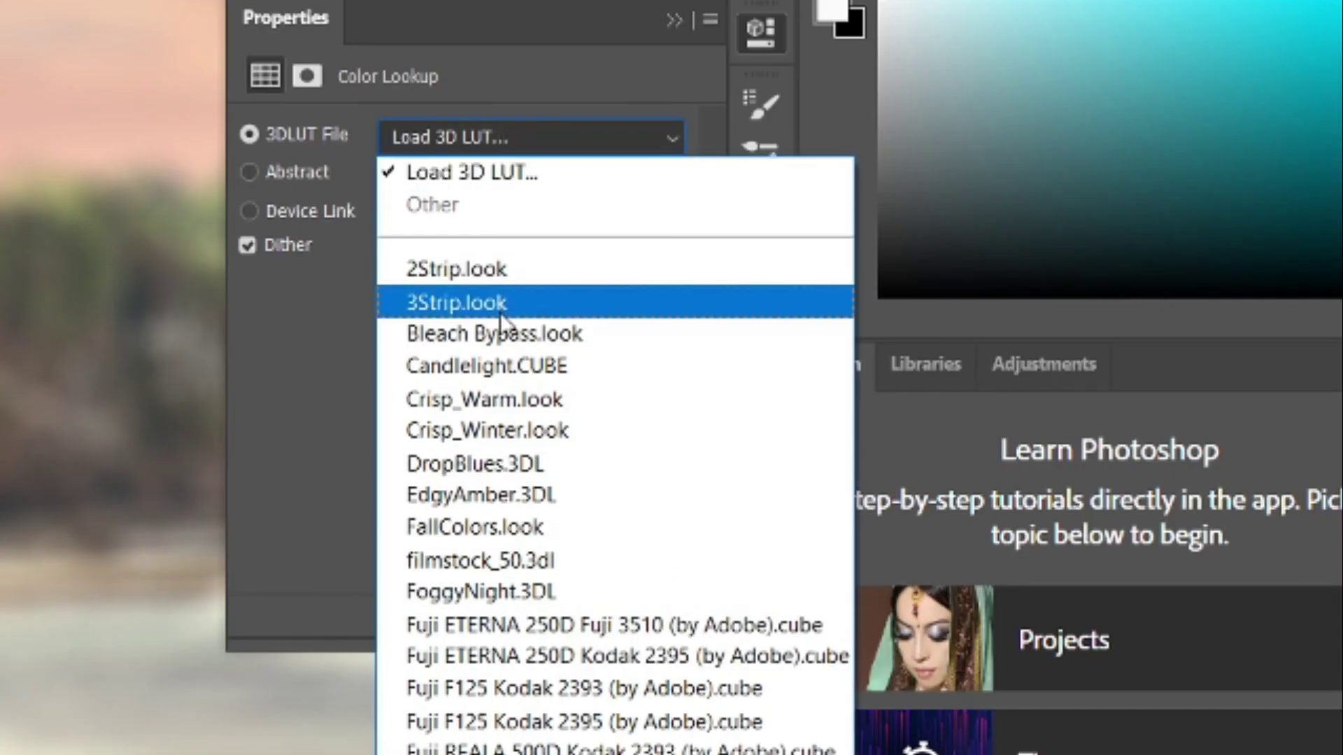
left_click(481, 526)
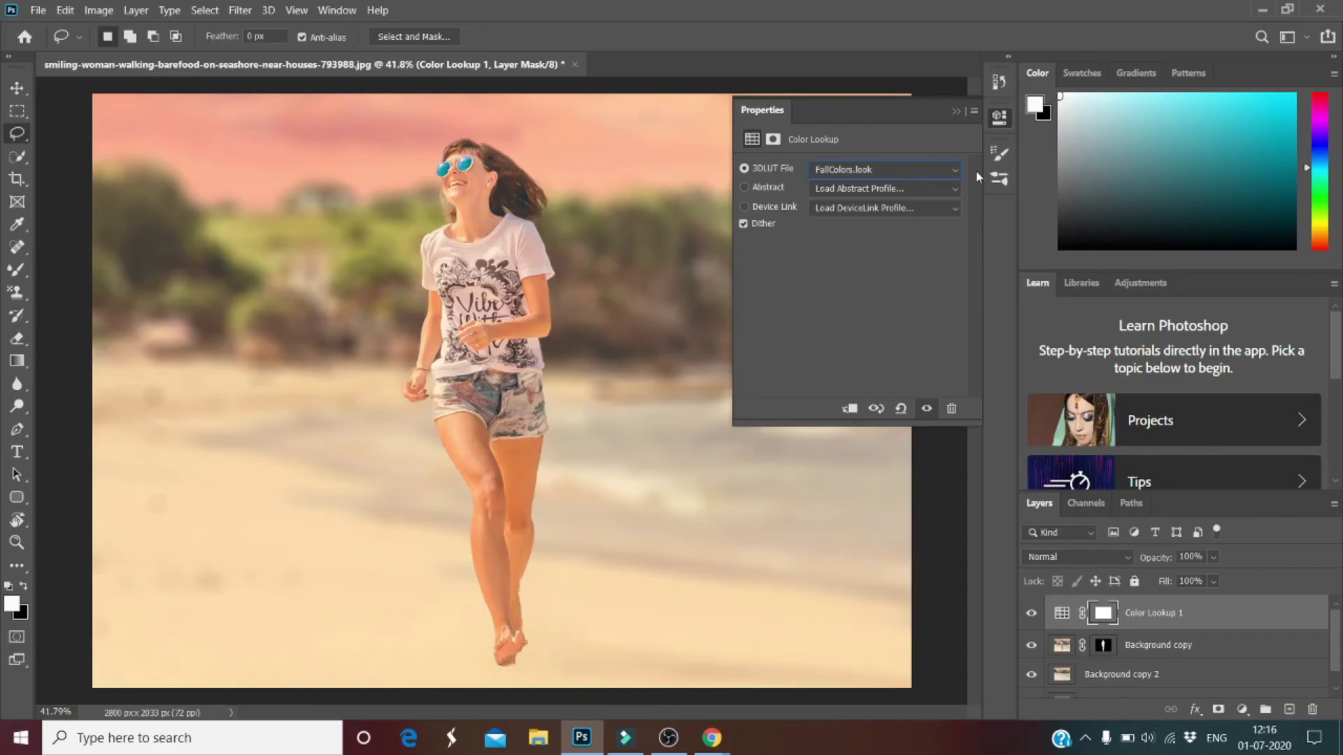
left_click(956, 112)
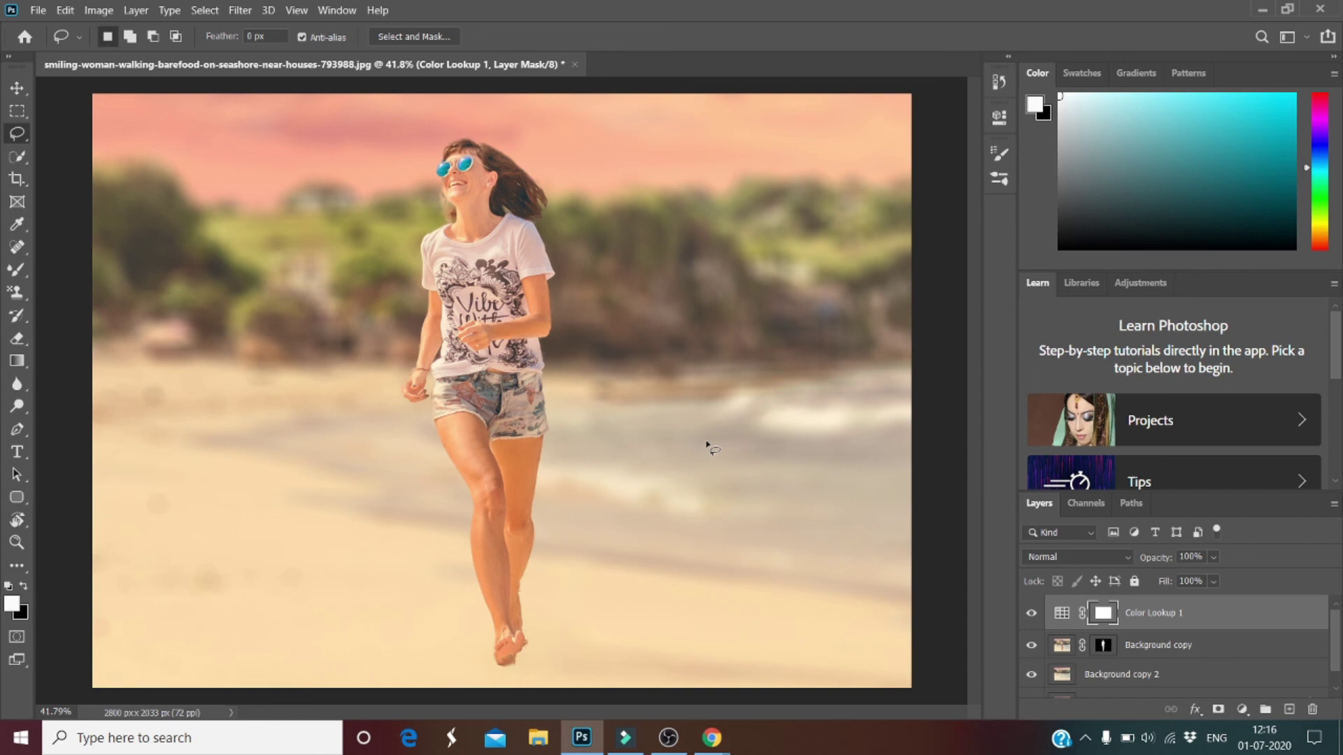
scroll(706, 445, "down", 5)
scroll(707, 446, "up", 3)
scroll(706, 446, "down", 3)
scroll(707, 445, "up", 5)
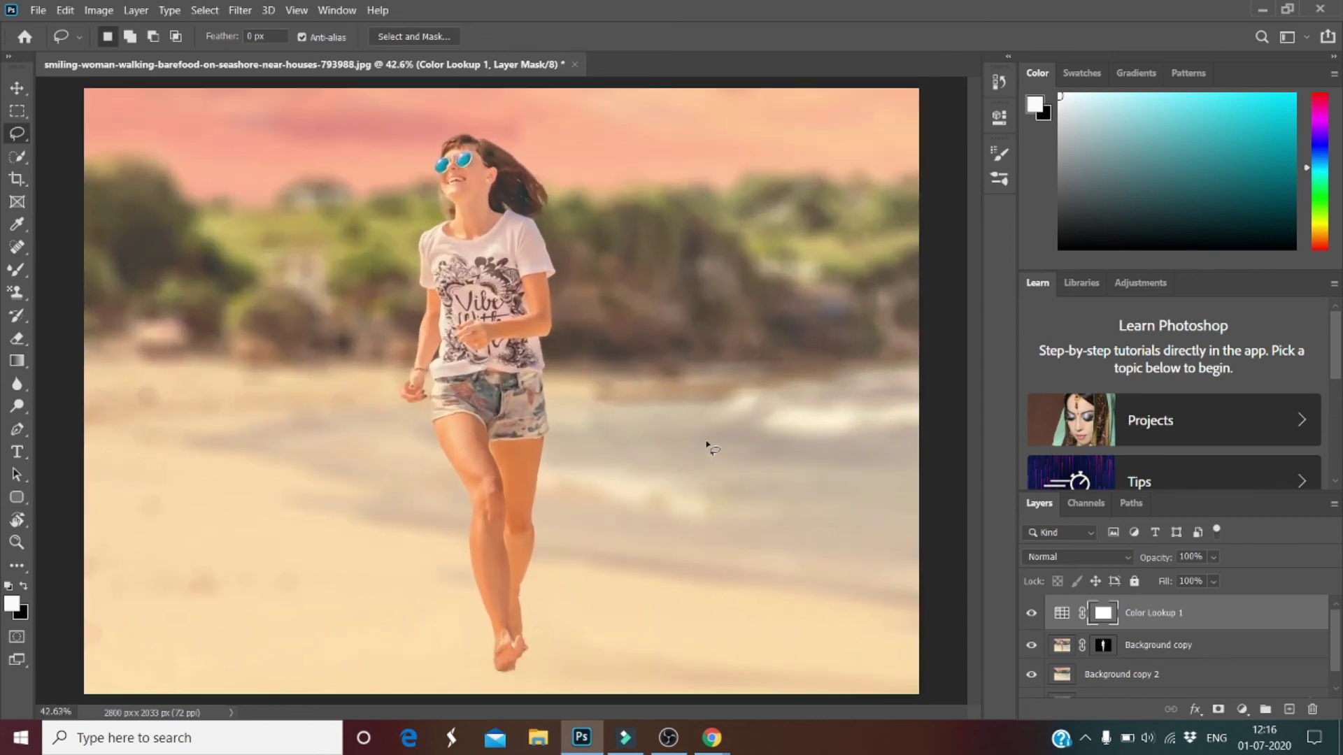
scroll(708, 446, "down", 2)
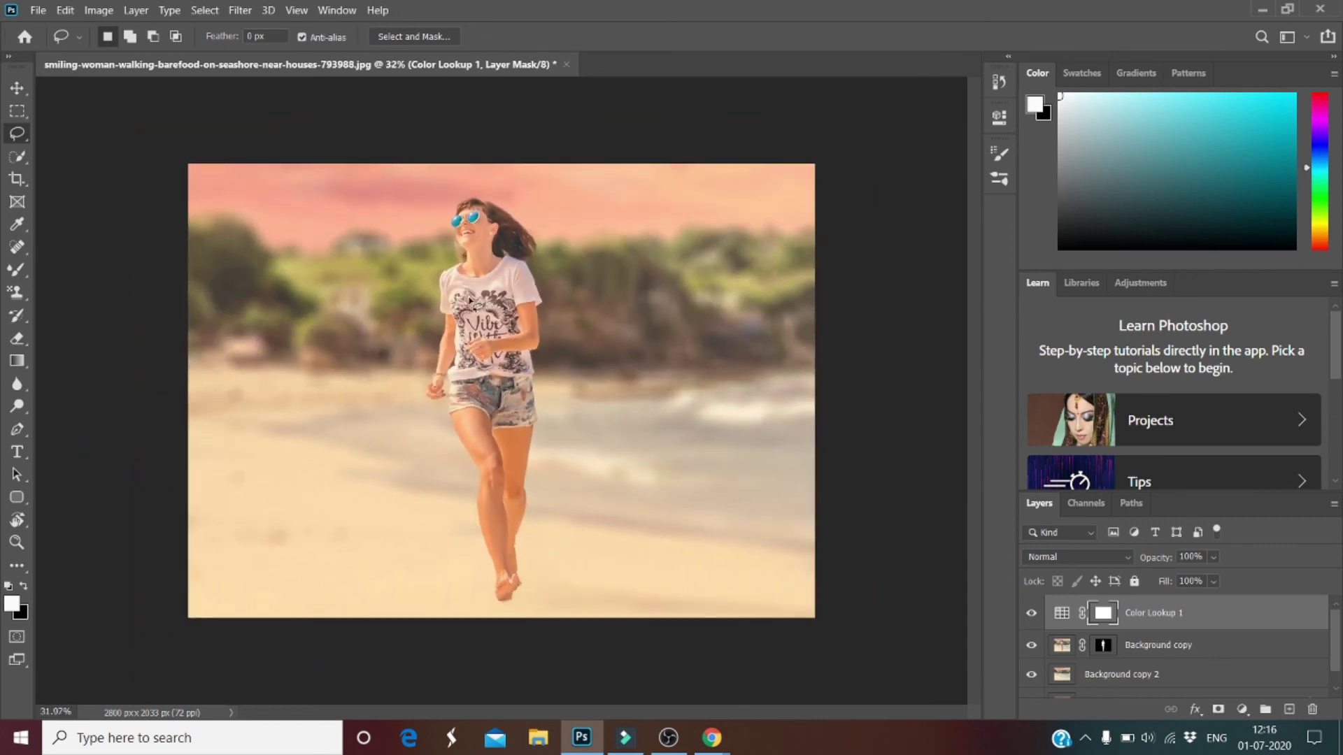